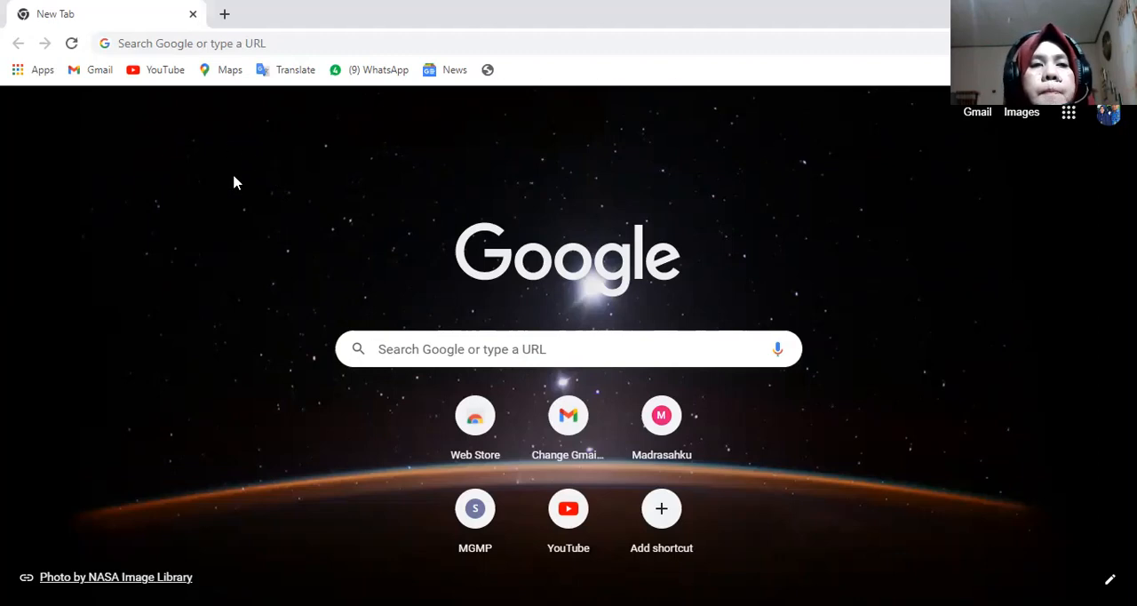
- Search the web for edlink and open the official Edlink site
click(137, 42)
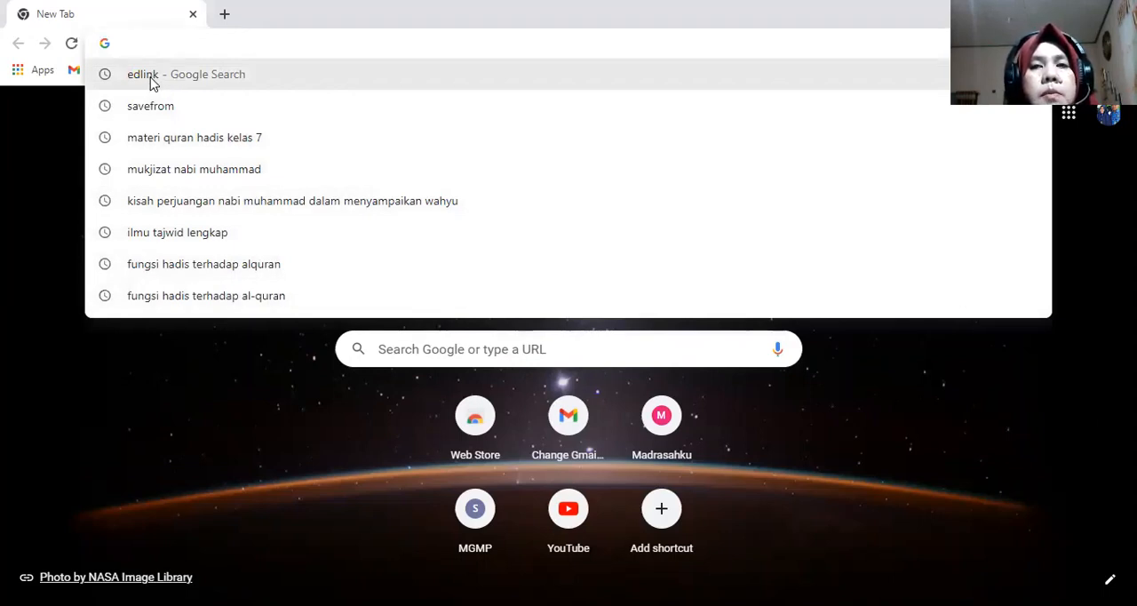
click(149, 78)
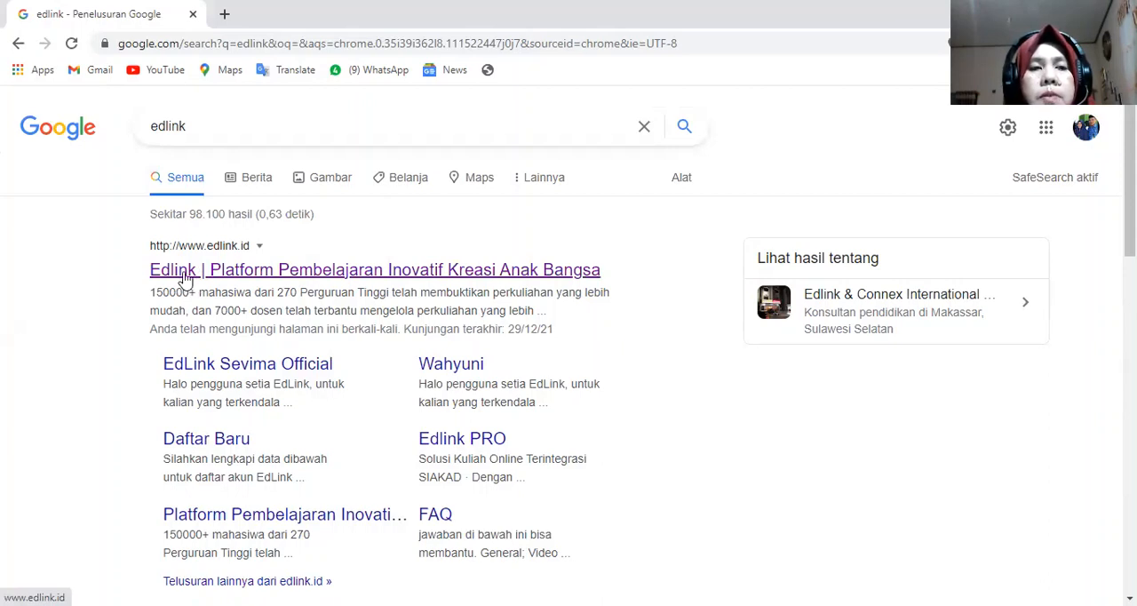
click(183, 279)
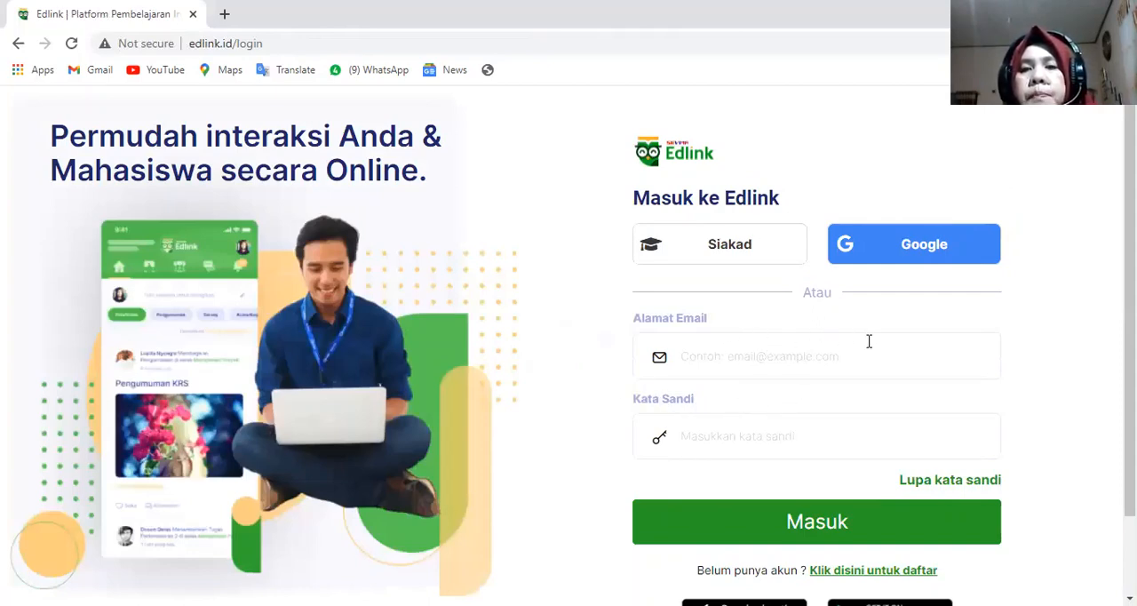
- View the Siakad login option, then sign in to Edlink with the first listed Google account
click(751, 261)
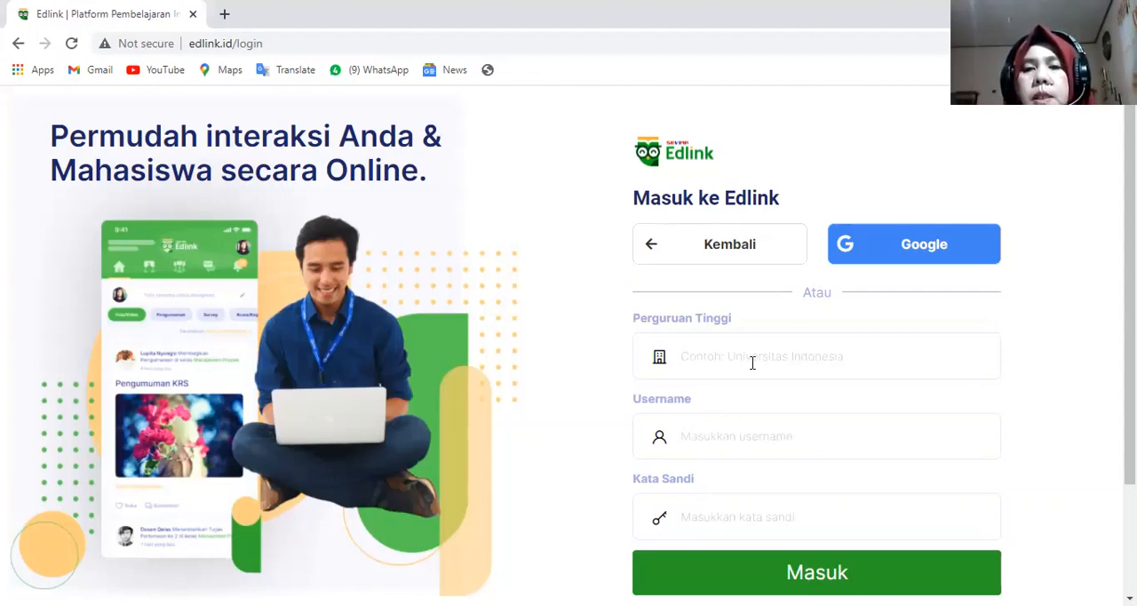
click(915, 260)
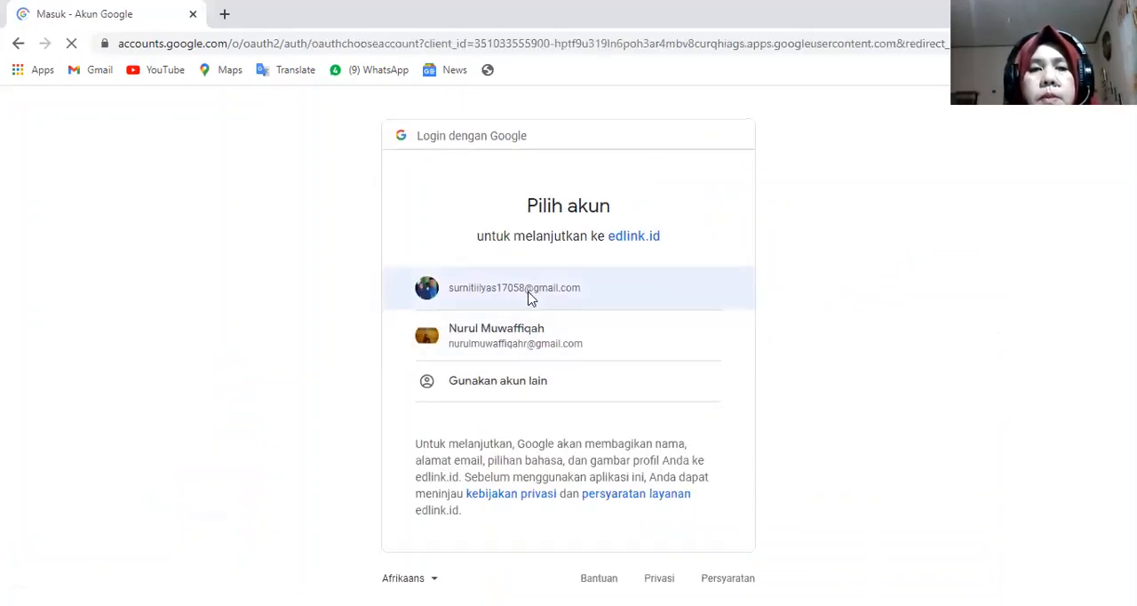
click(528, 298)
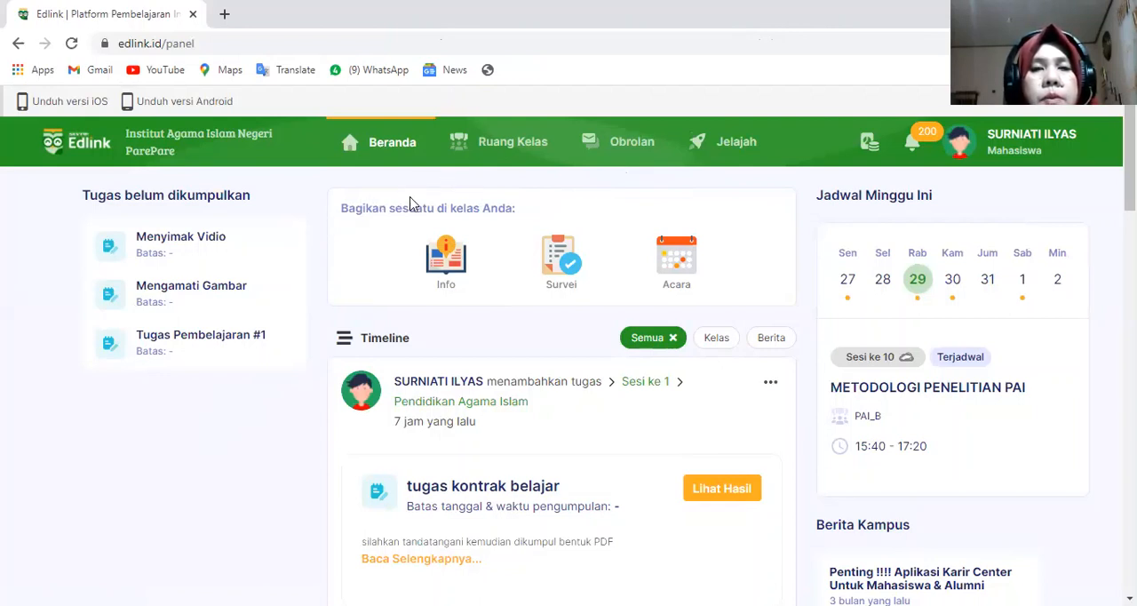
- Open the Umum class list in Ruang Kelas and look over the classes created and joined
click(516, 148)
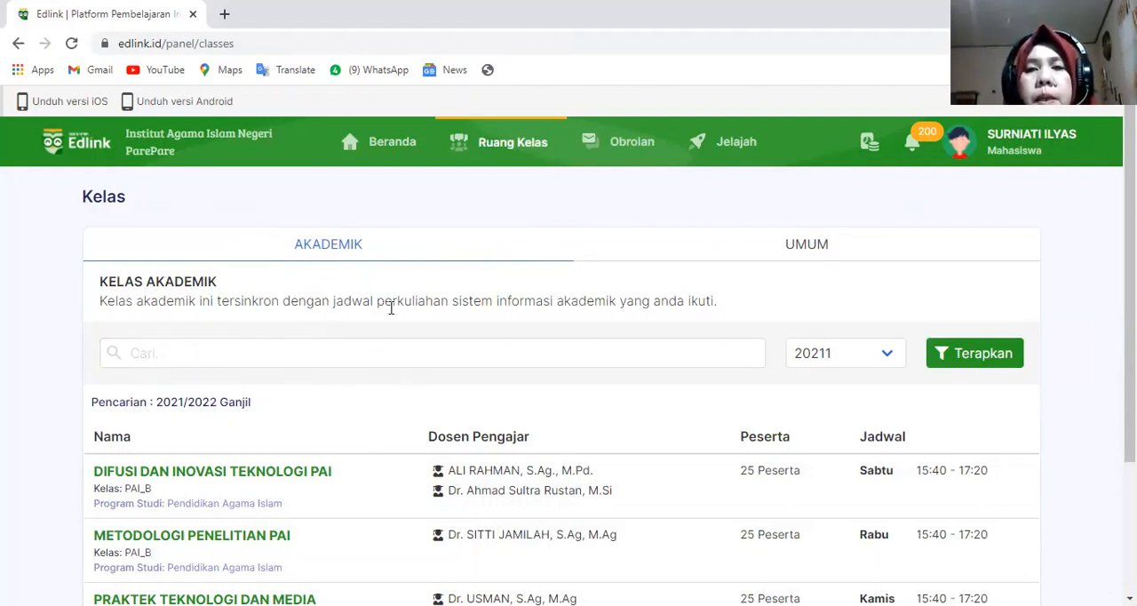
click(804, 251)
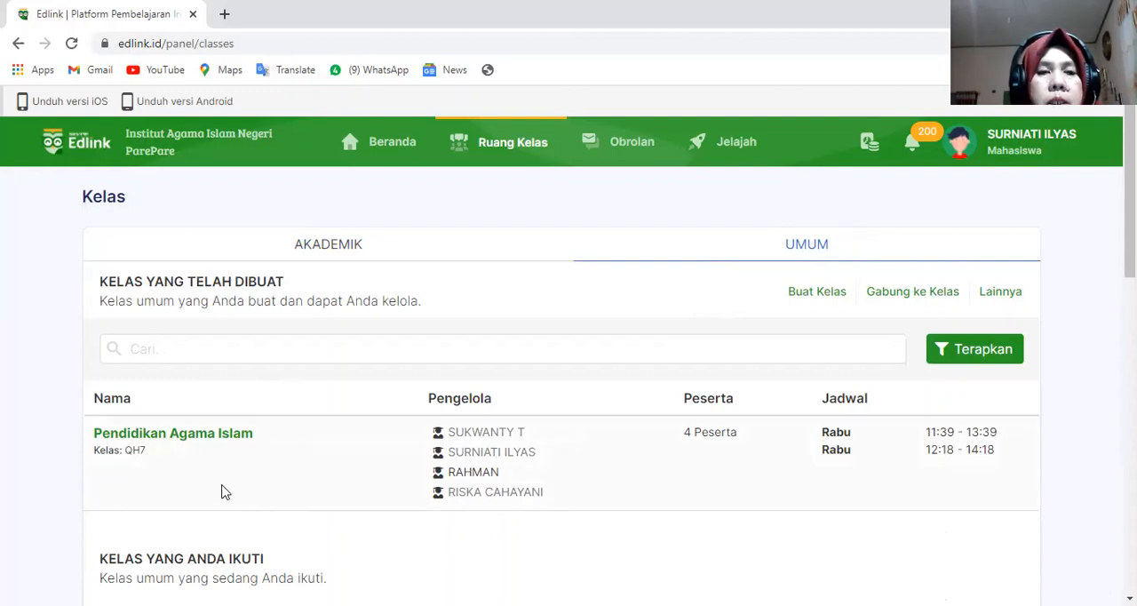
scroll(270, 436, down, 1)
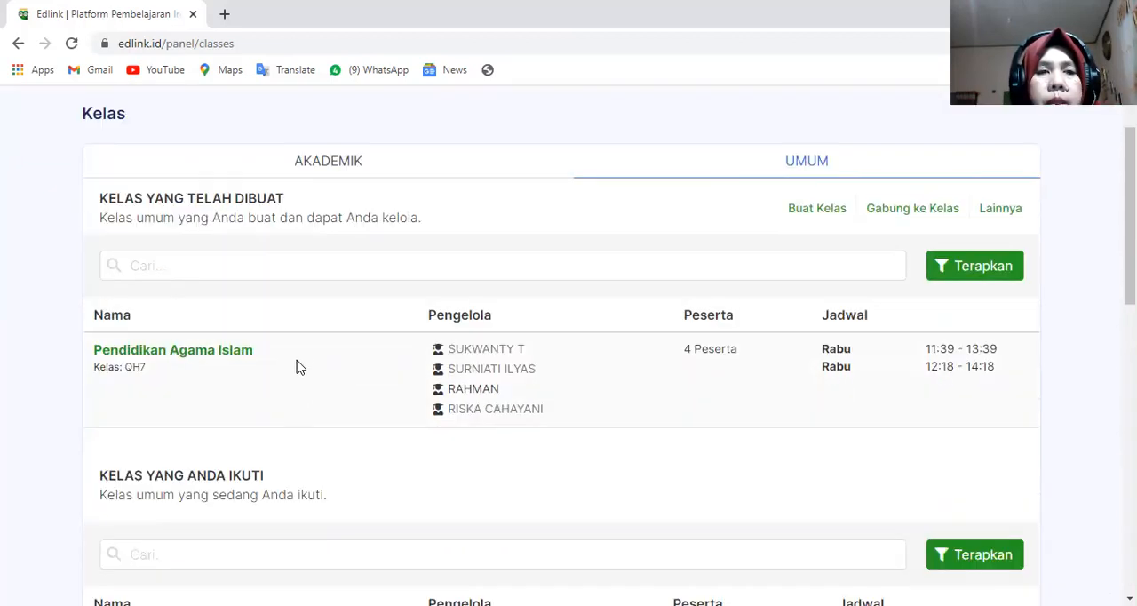
scroll(276, 310, up, 1)
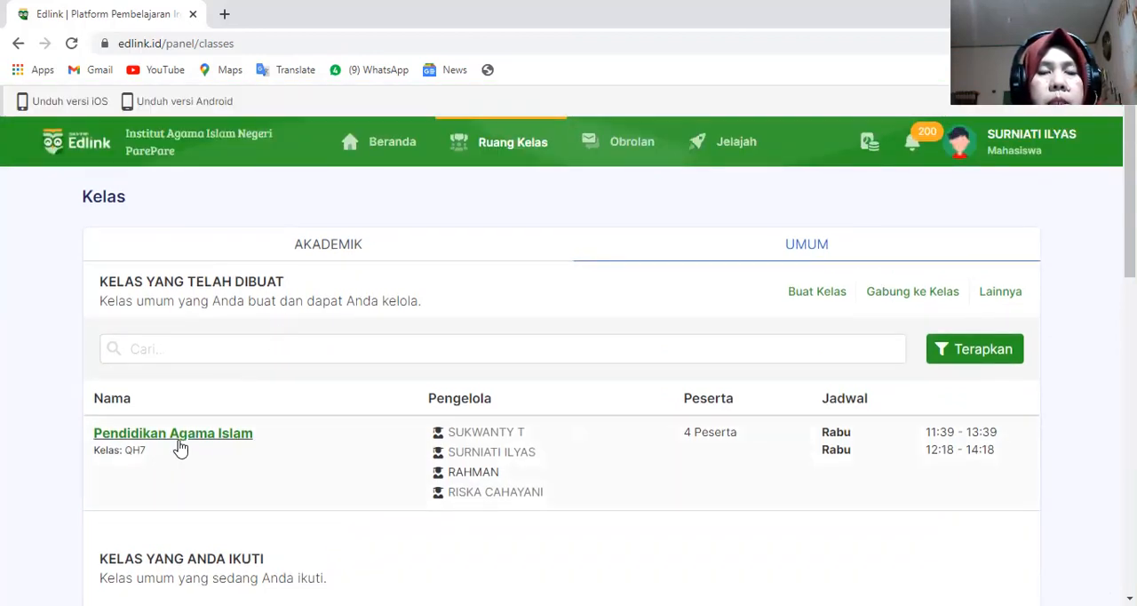
scroll(208, 447, down, 1)
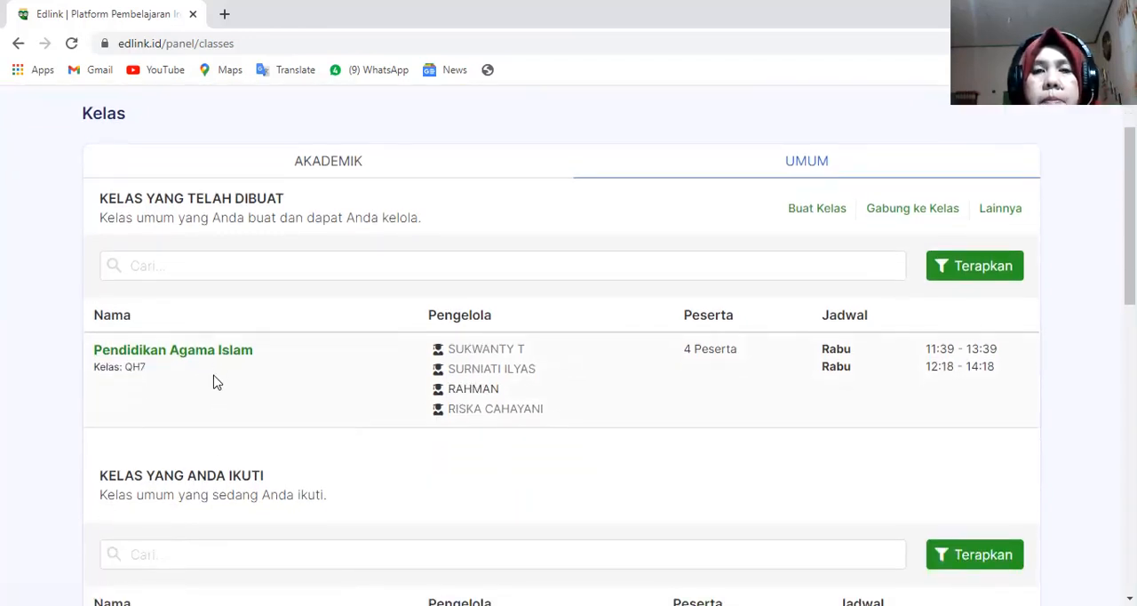
scroll(214, 382, up, 1)
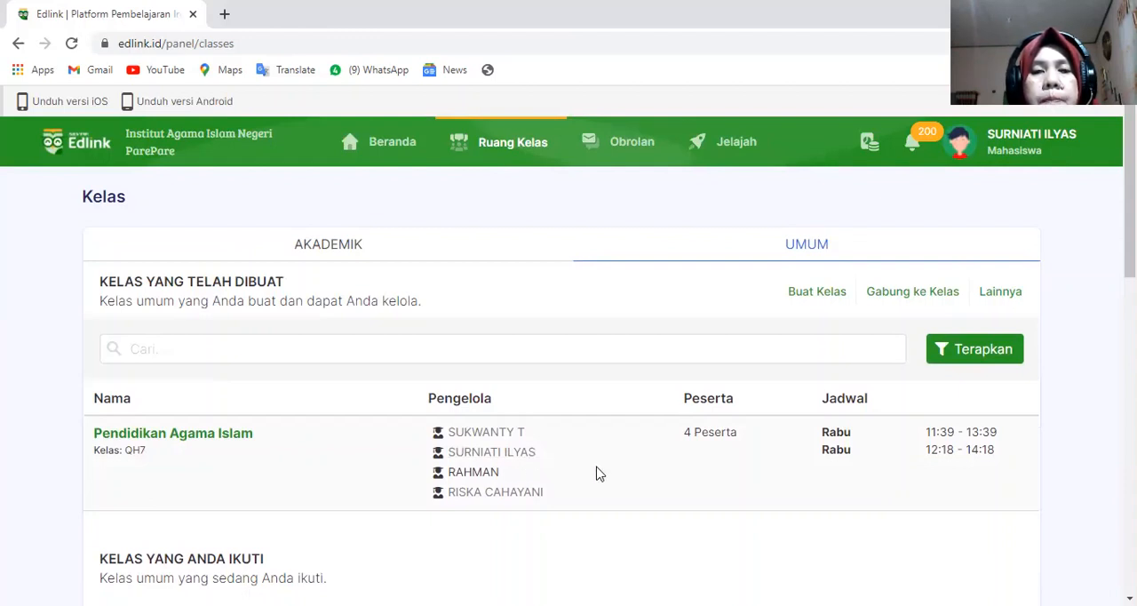
scroll(624, 464, down, 1)
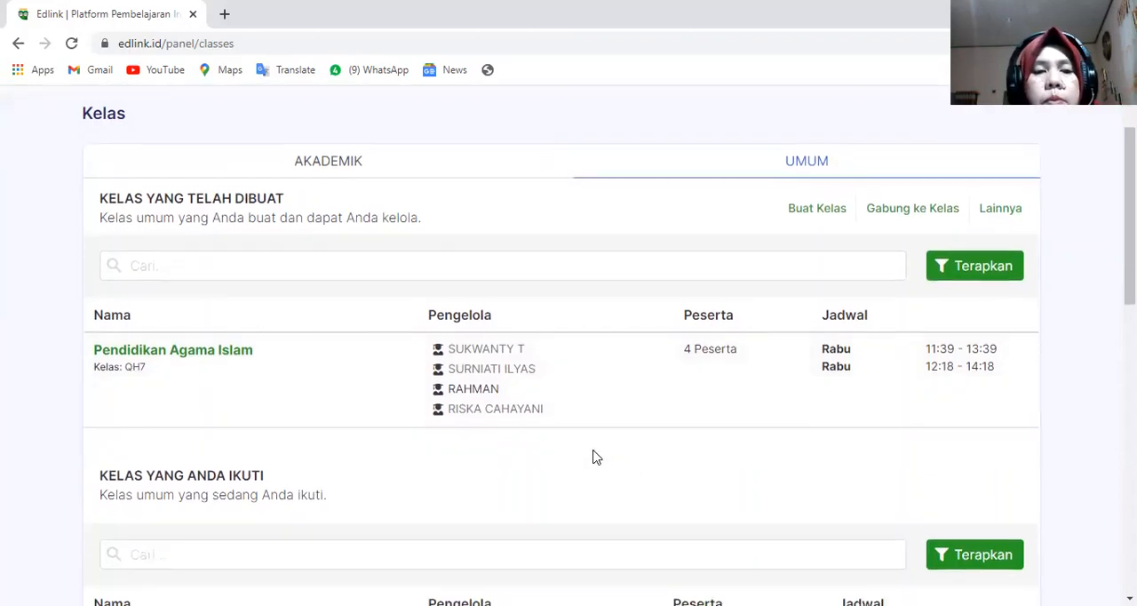
scroll(586, 444, up, 1)
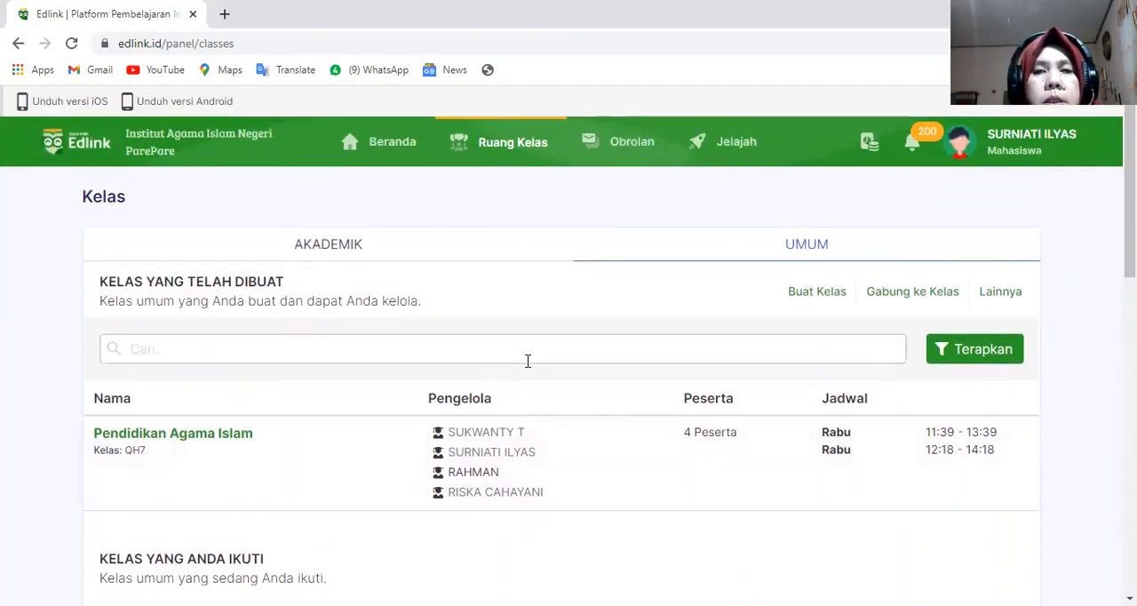
- Start creating a new general class and enter Quran Hadis as its course name
click(801, 303)
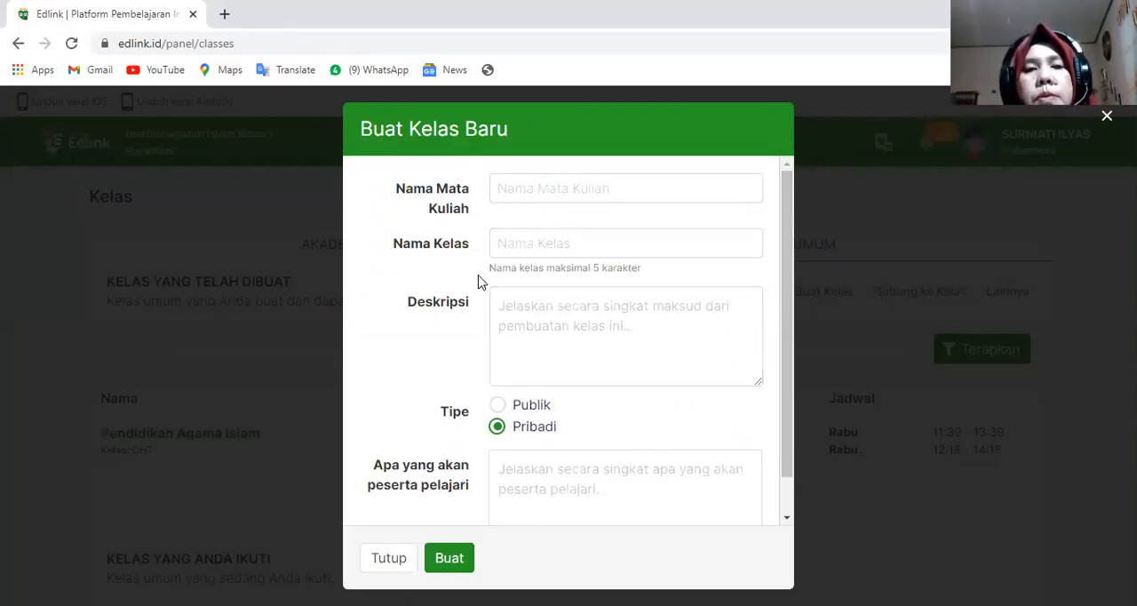
click(502, 189)
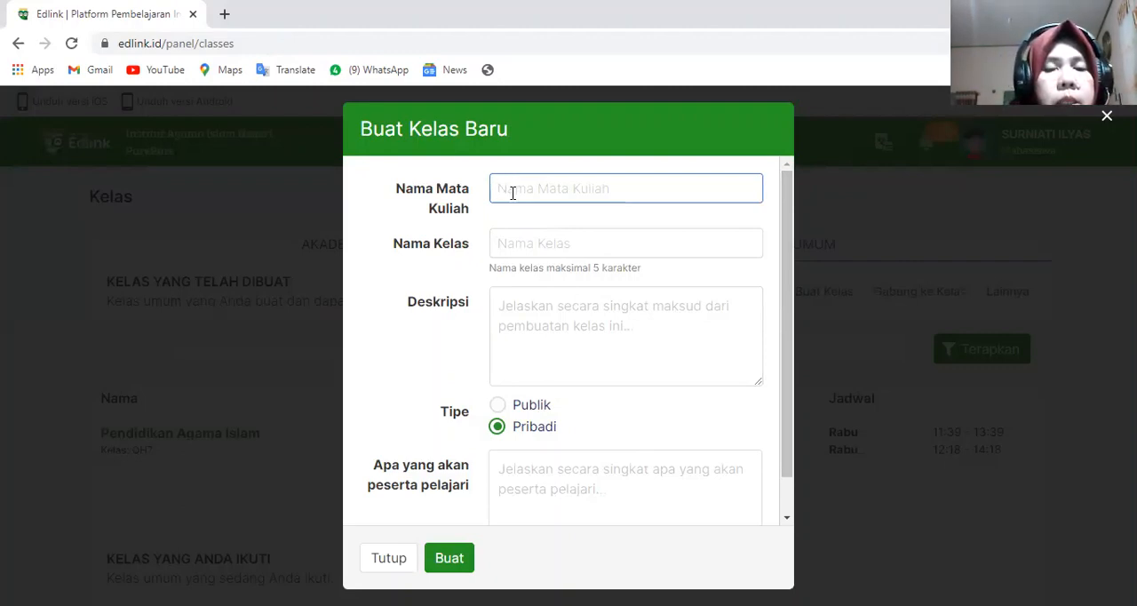
text(A)
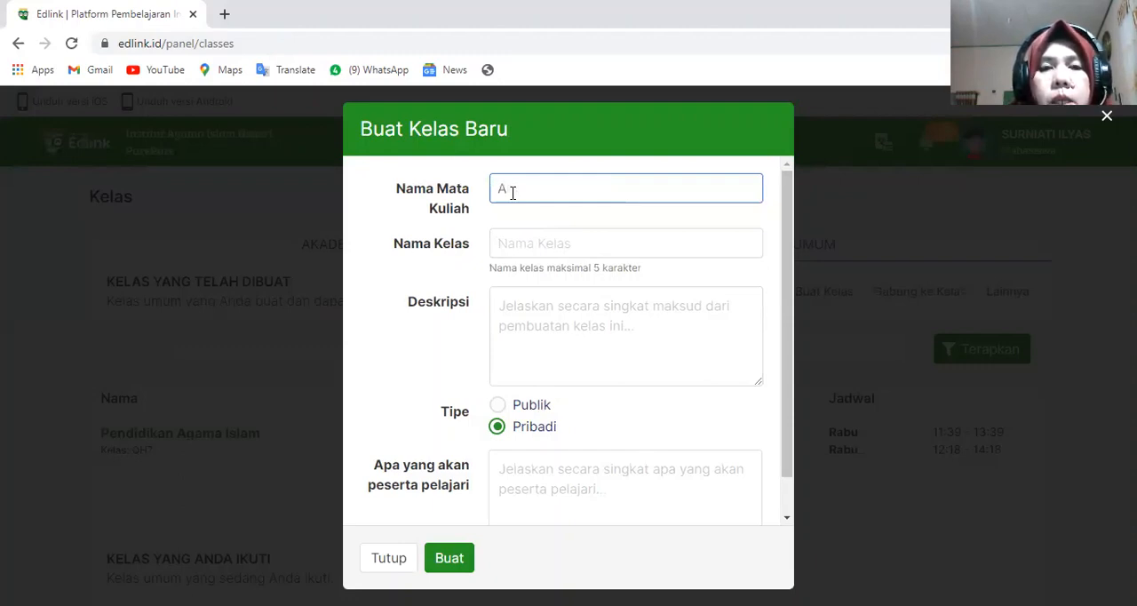
key(BackSpace)
text(Qur)
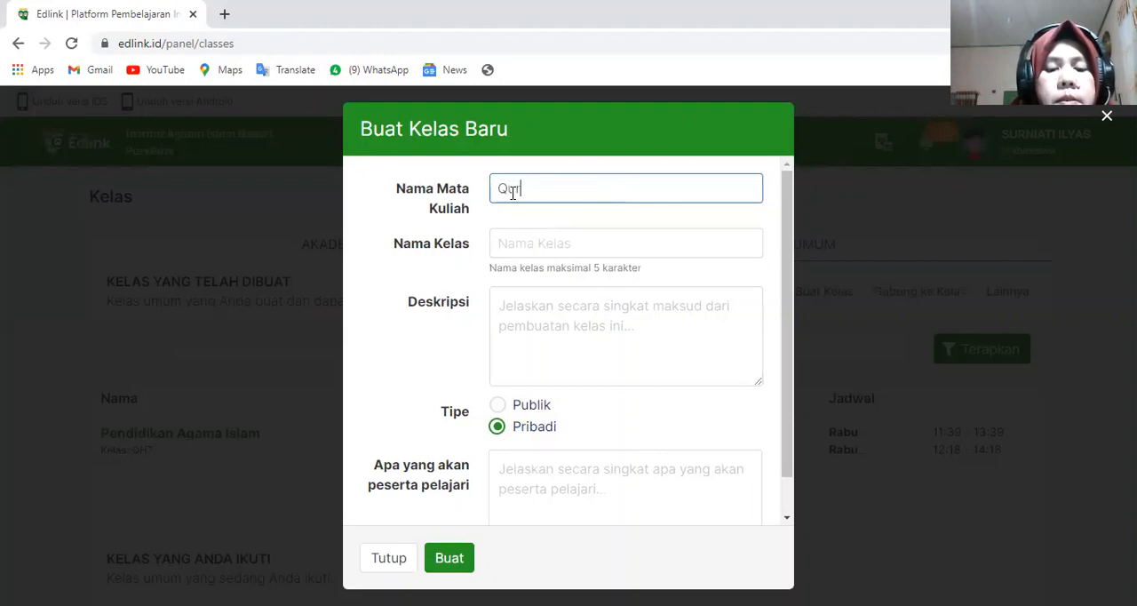
text(an Hadis)
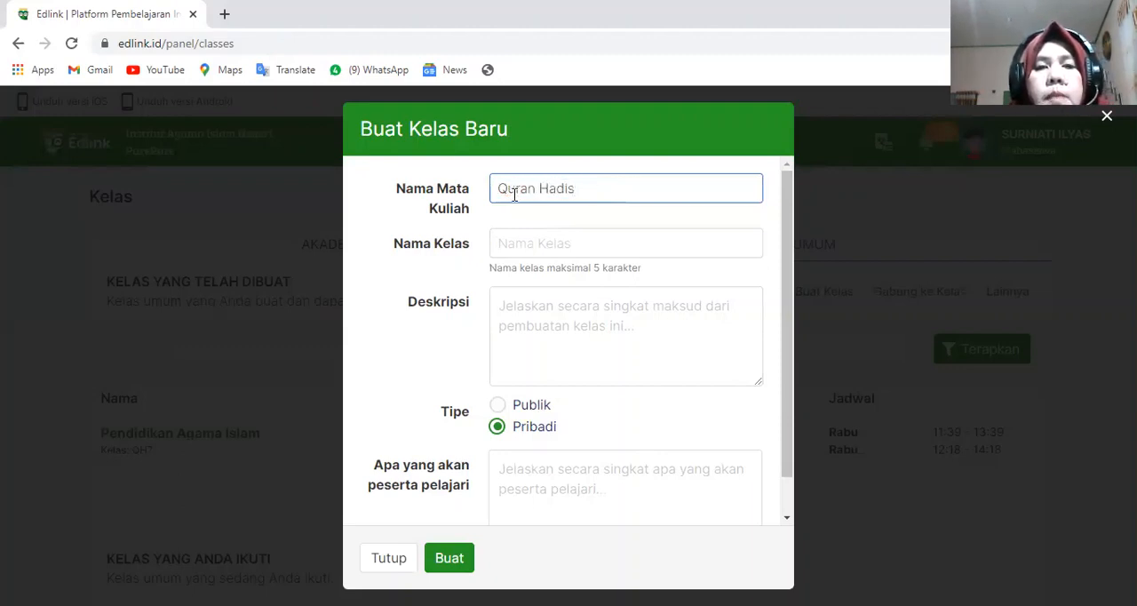
- Name the new class Kelas and set its type to Publik
click(513, 244)
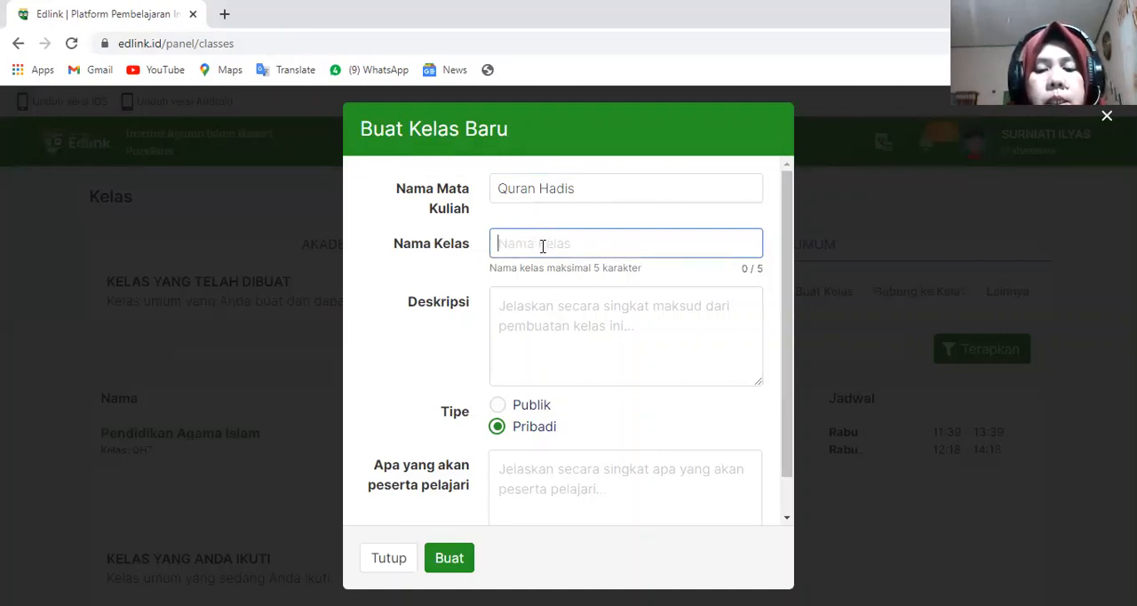
text(Kelas)
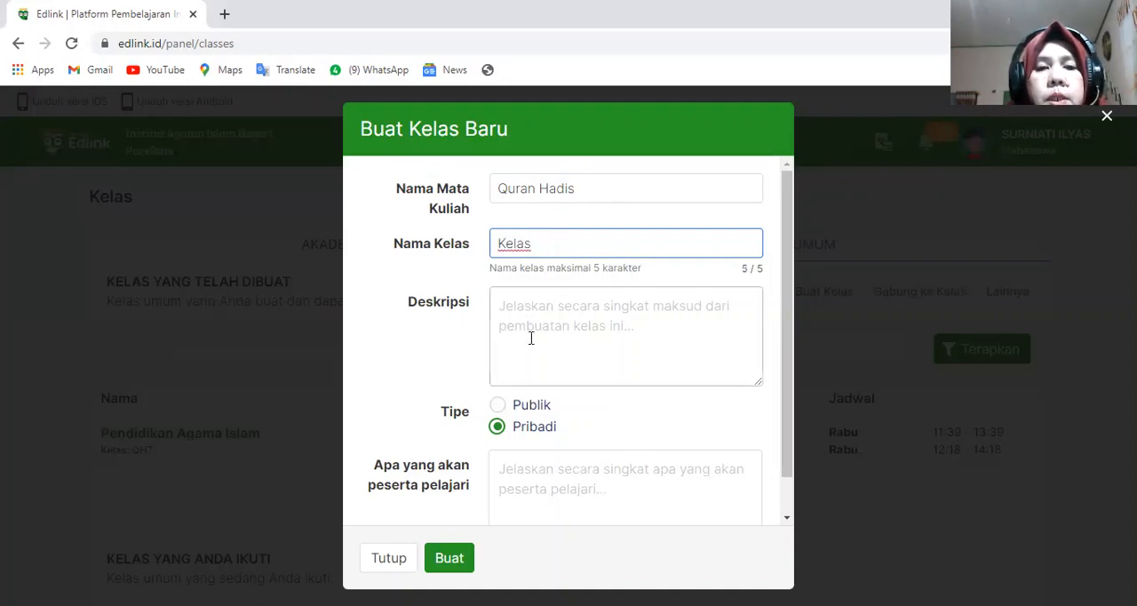
click(499, 407)
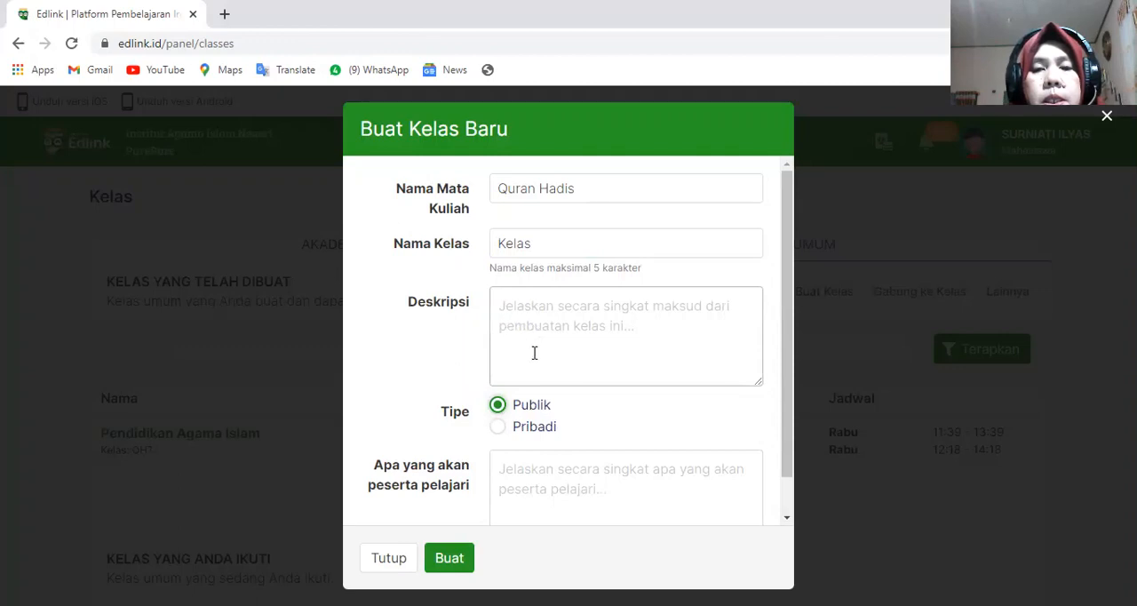
- Enter the class description "Untuk memberikan informasi kepada siswa tentang materi Qur'an Hadis"
click(503, 309)
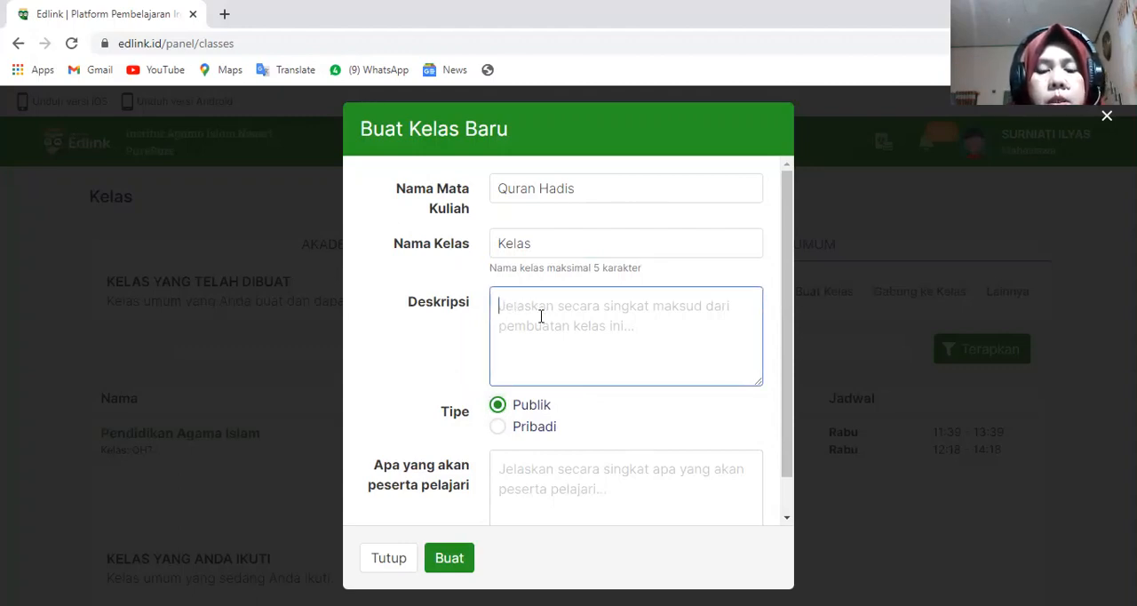
text(Un)
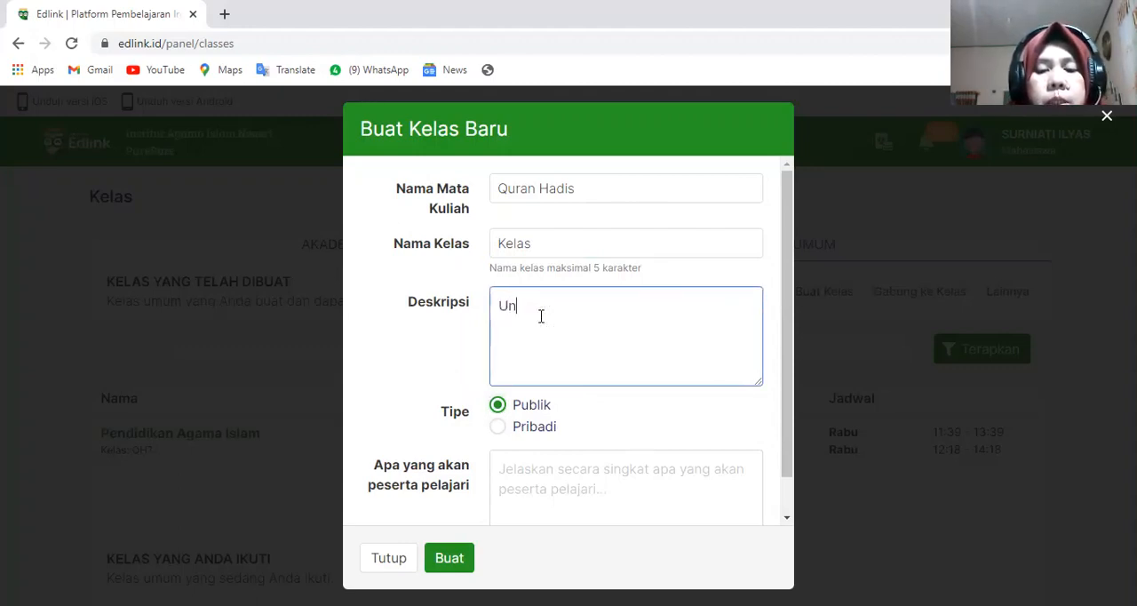
text(tuk membe)
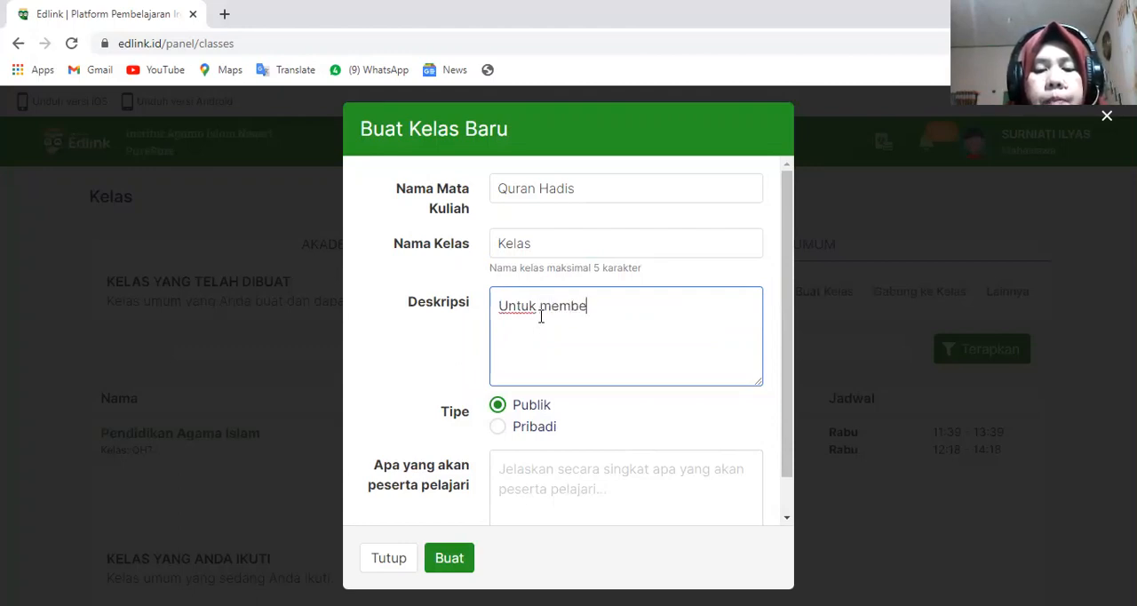
text(rikan )
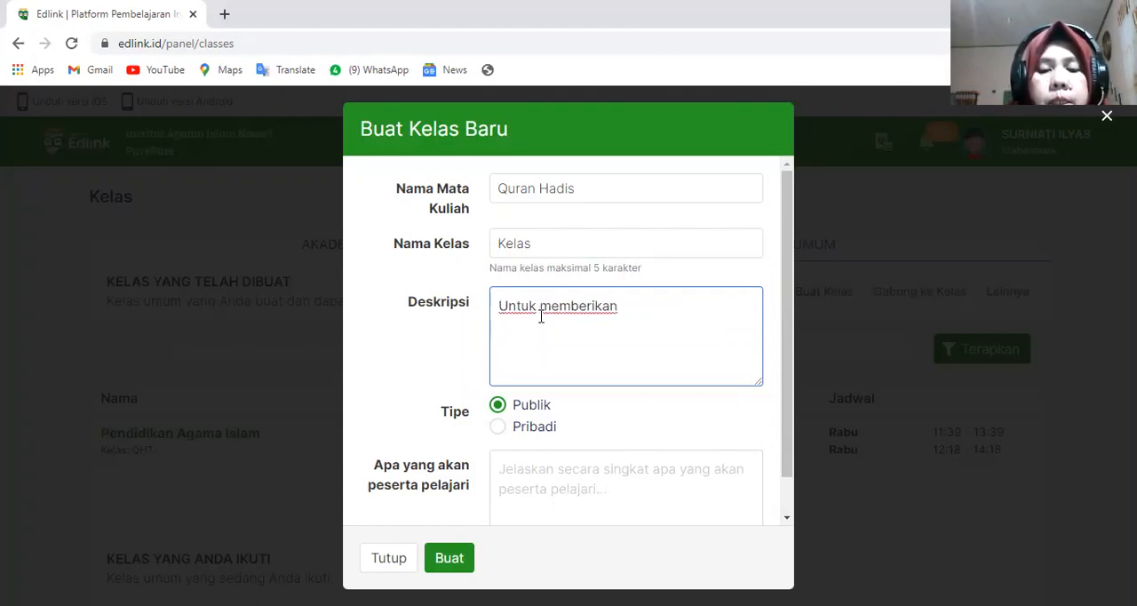
text(informa)
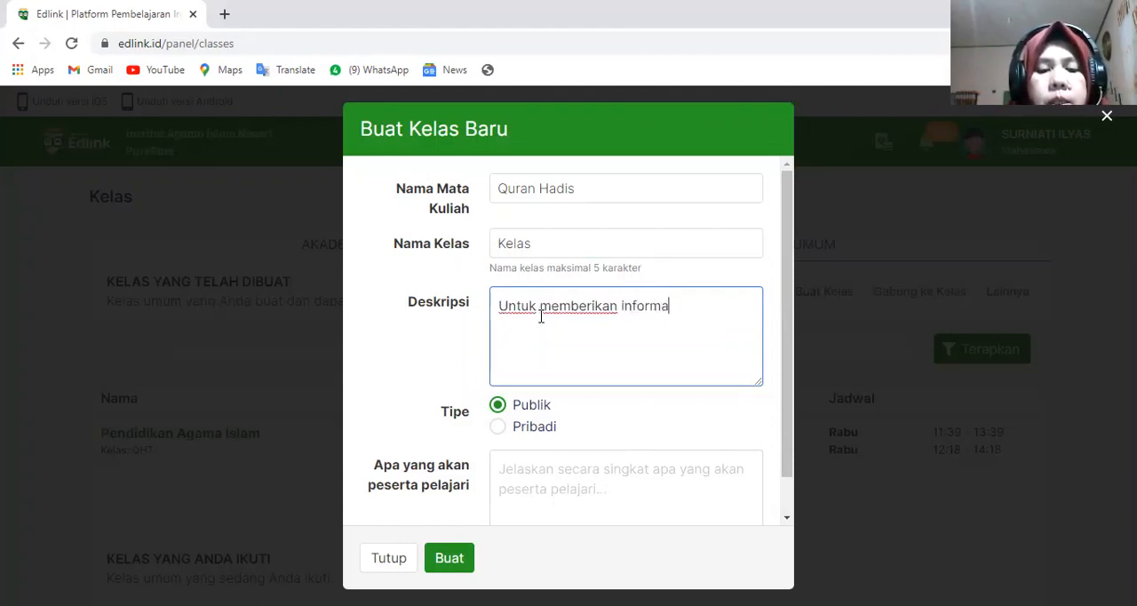
text(si kepada)
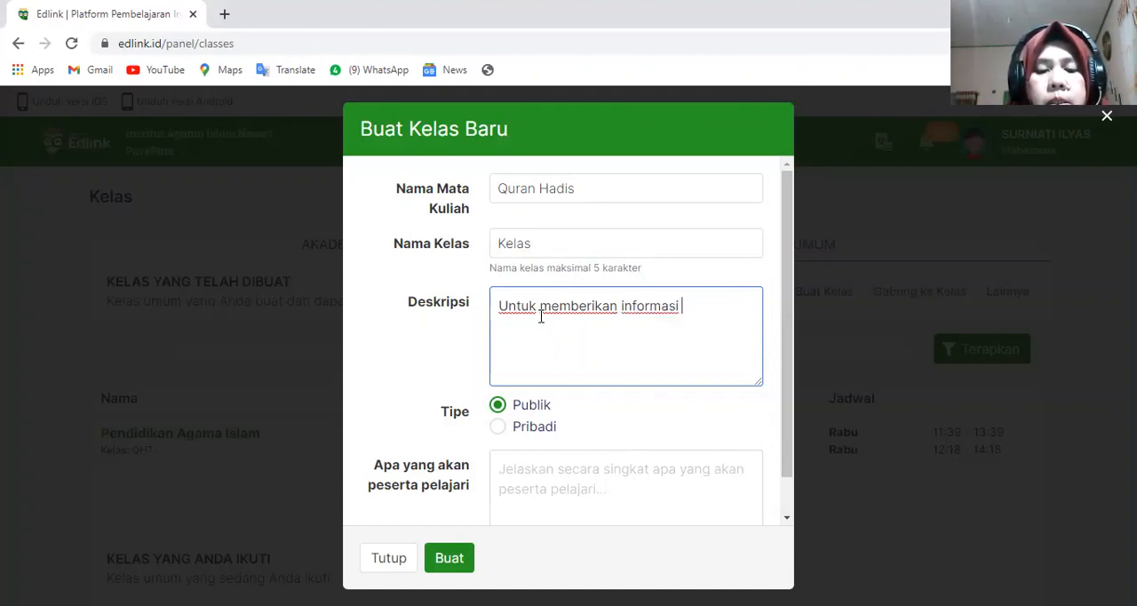
text( sis)
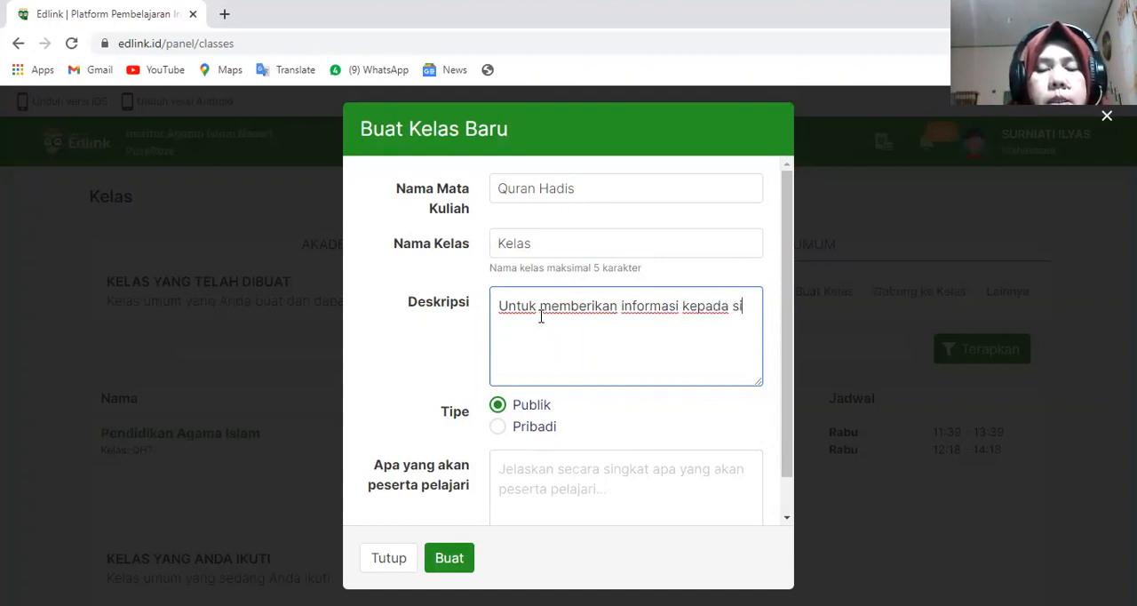
text(wa )
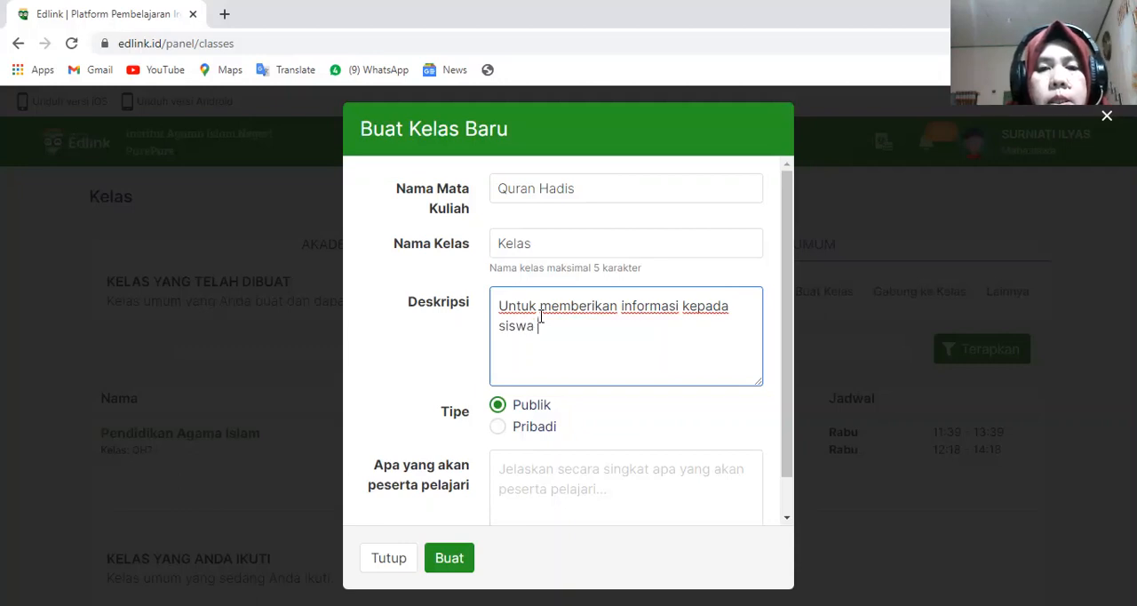
text(tentang materi Qur)
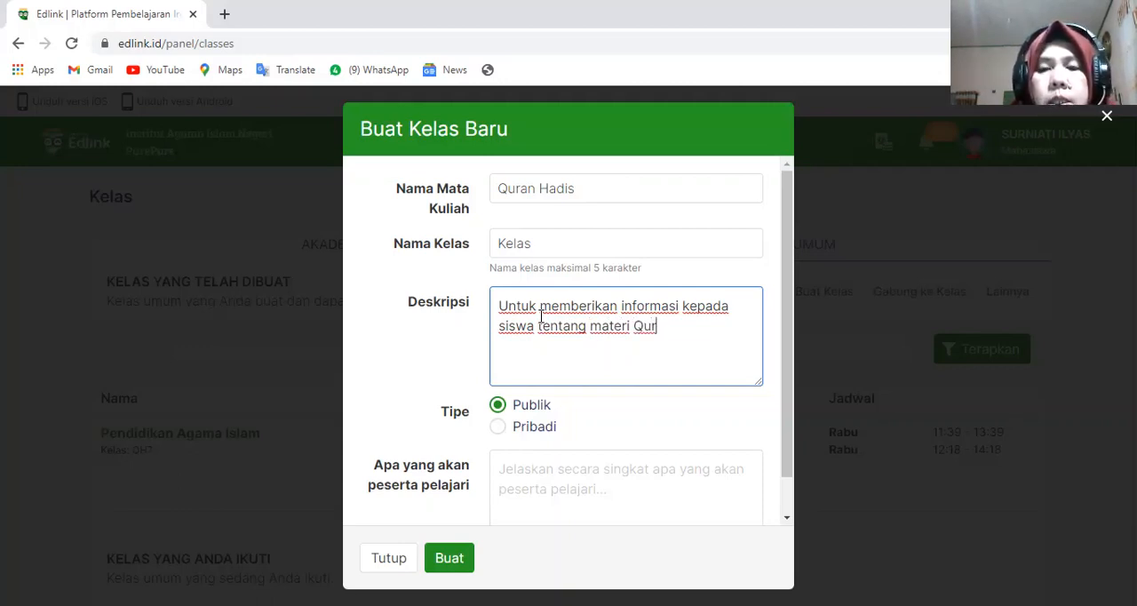
text('an)
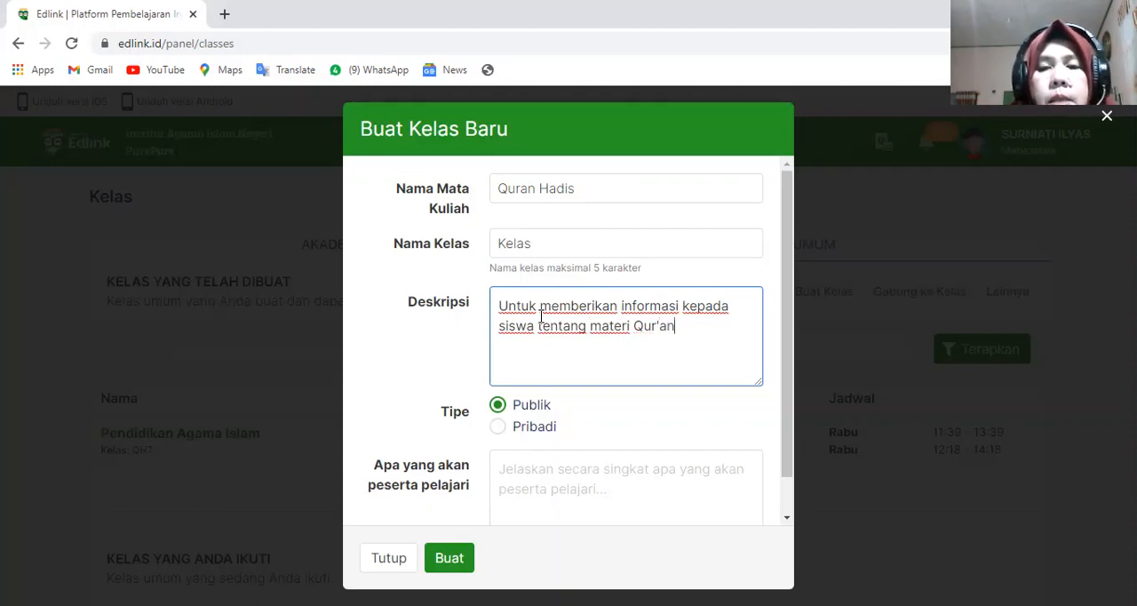
text( Hadis)
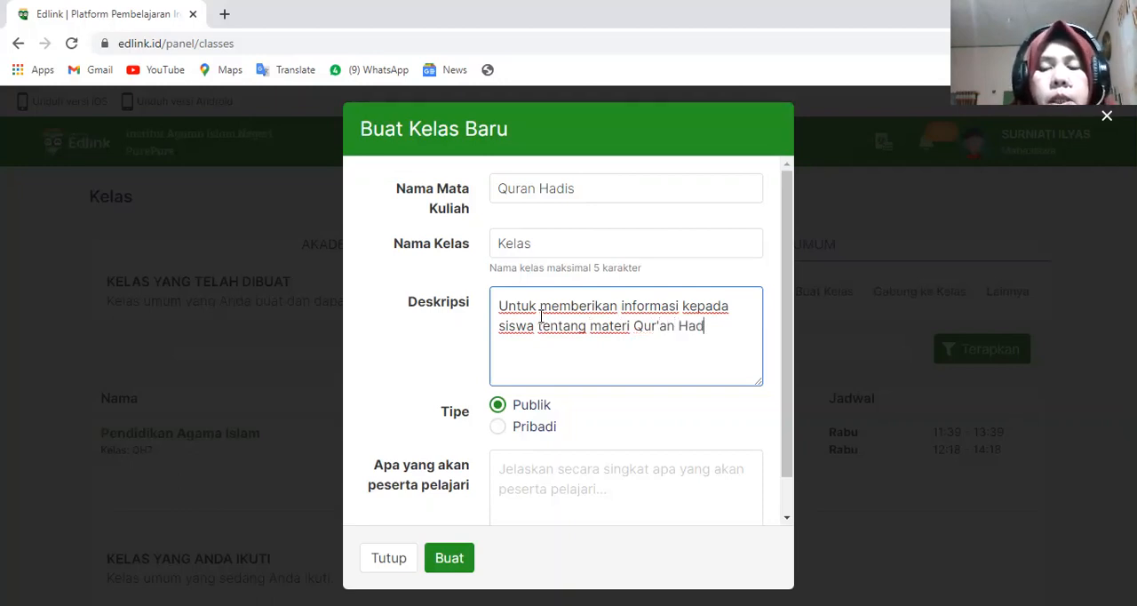
- Enter "Al-Quran dan Hadis dalam pengamalan dikehidupan sehari-hari" as what participants will learn, and create the class
click(502, 472)
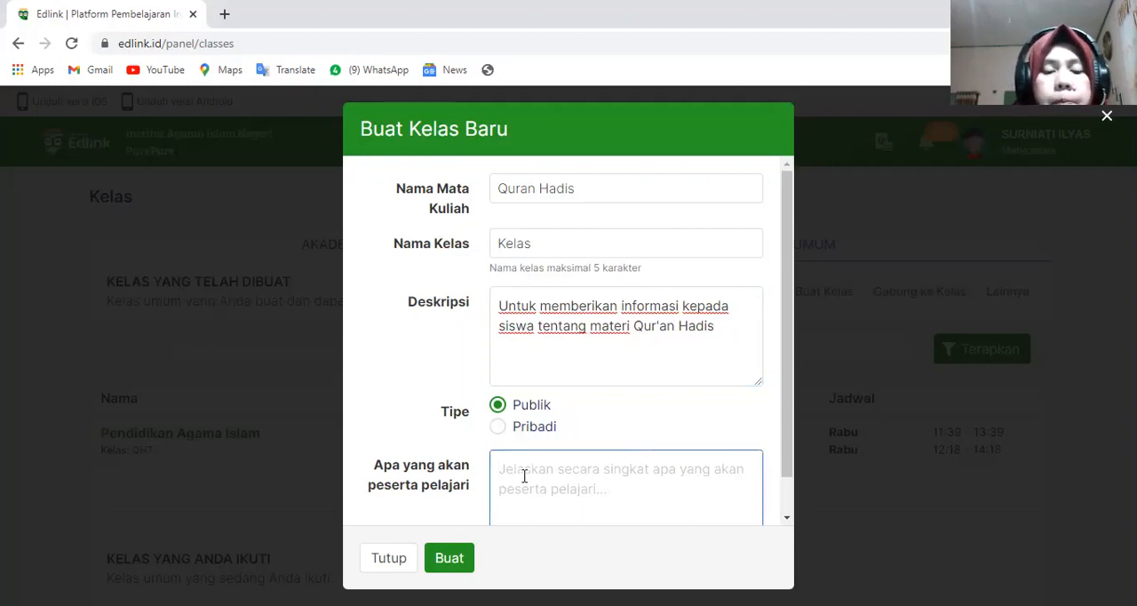
text(A)
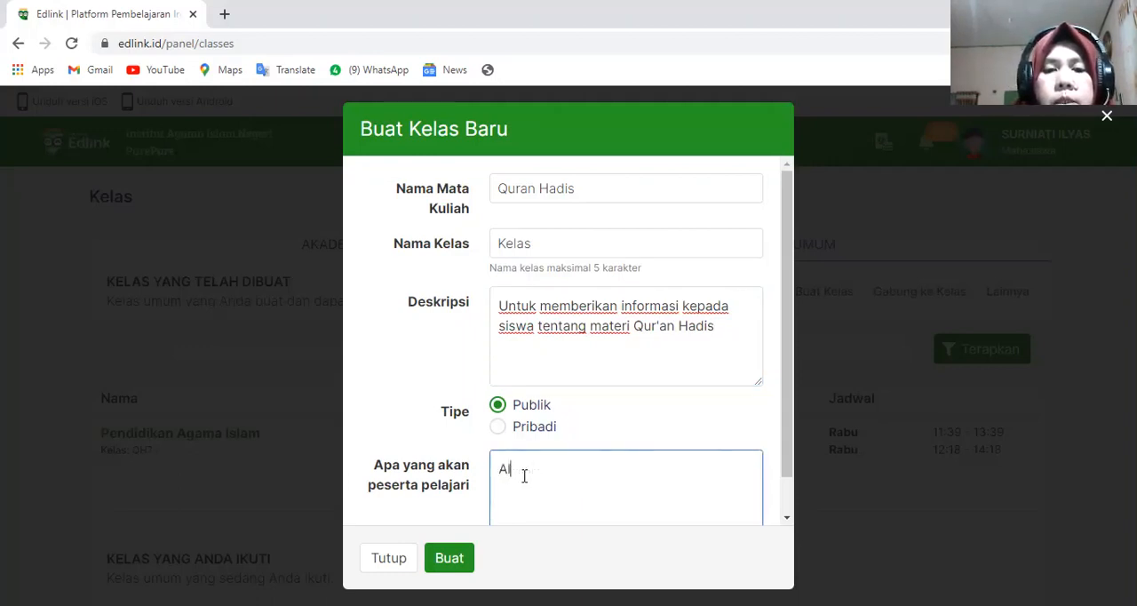
text(l-Q)
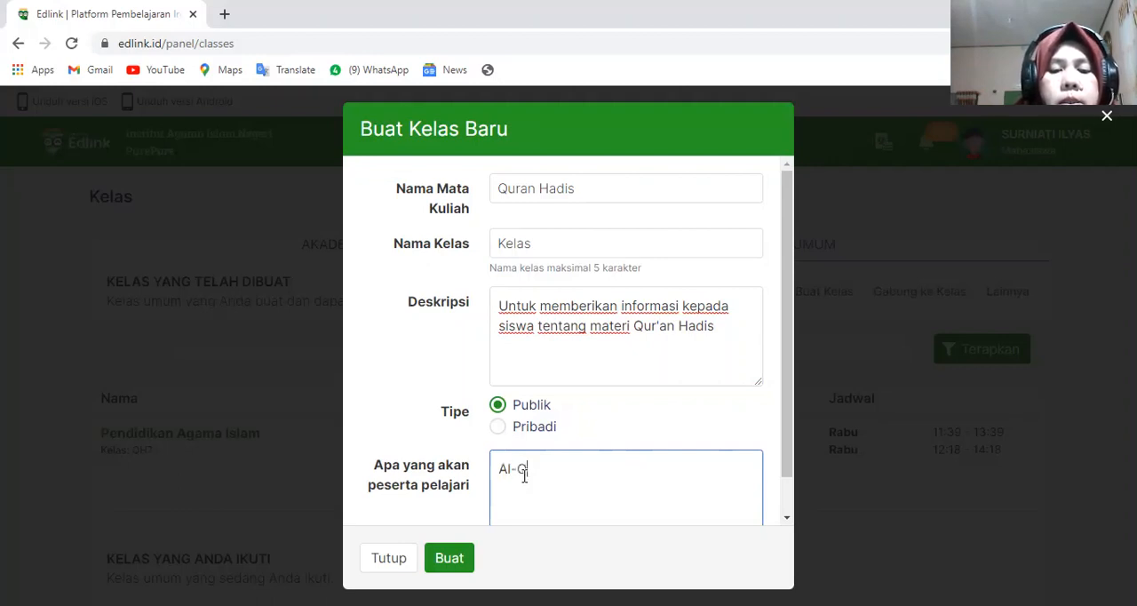
text(uran dan )
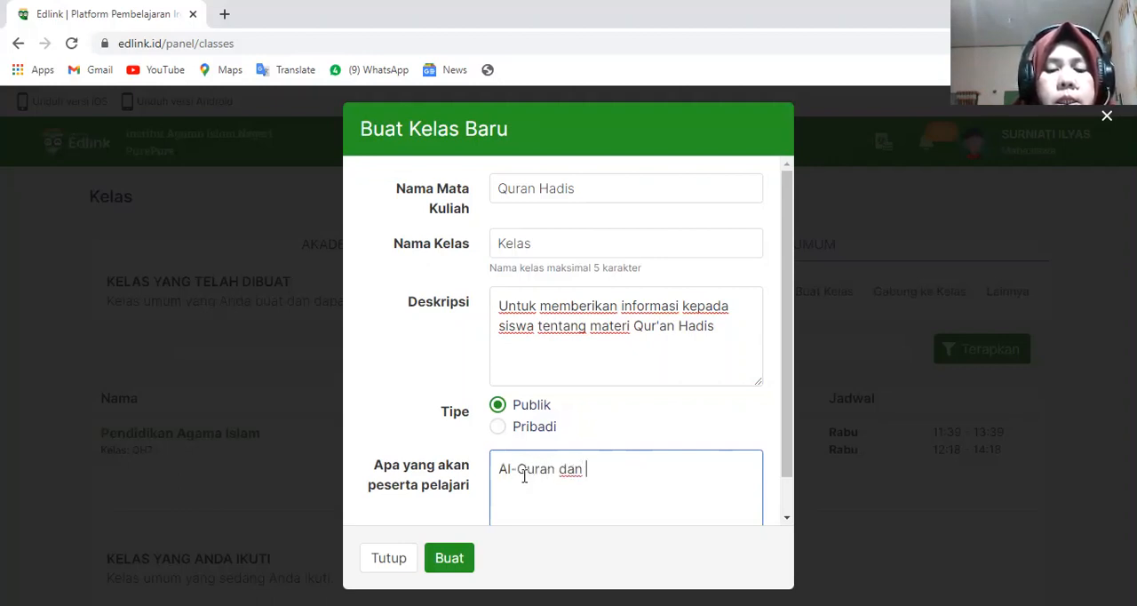
text(Hadis )
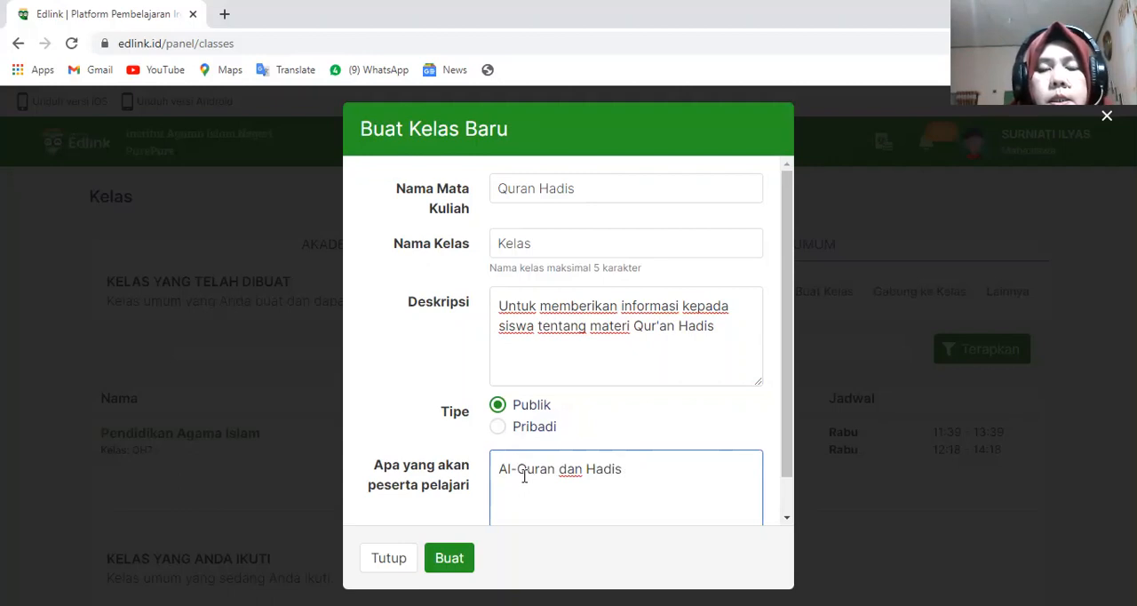
text(dala)
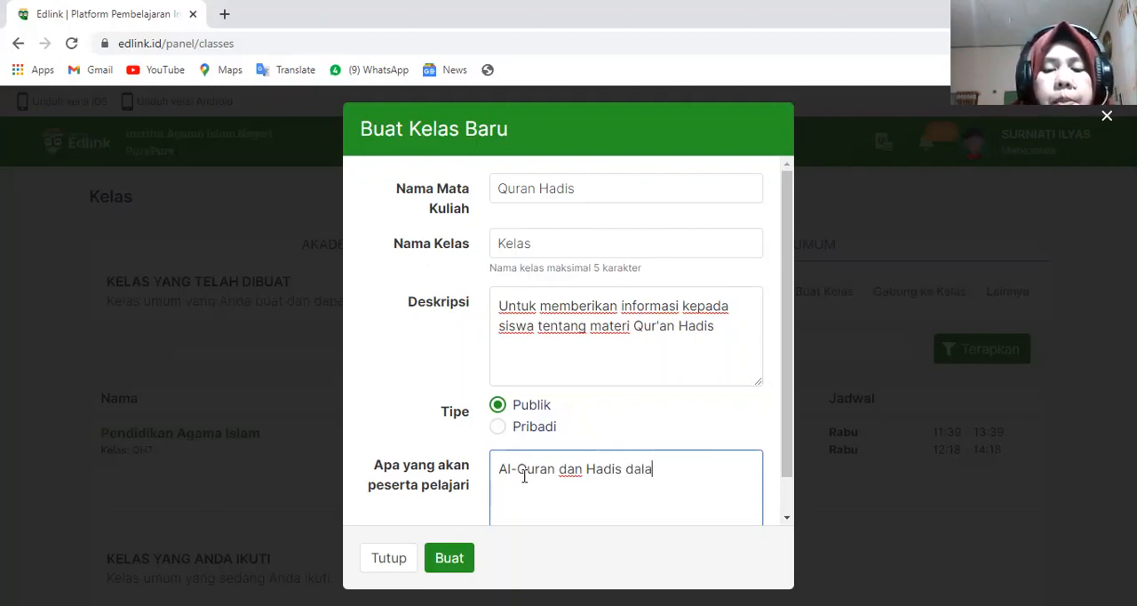
text(m penga)
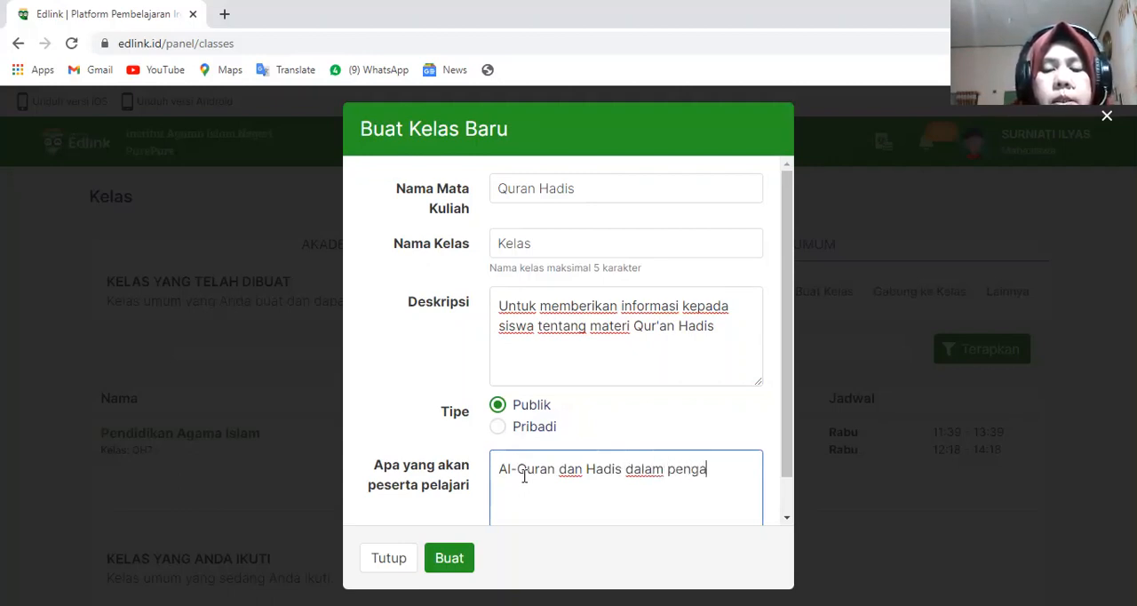
text(malan dike)
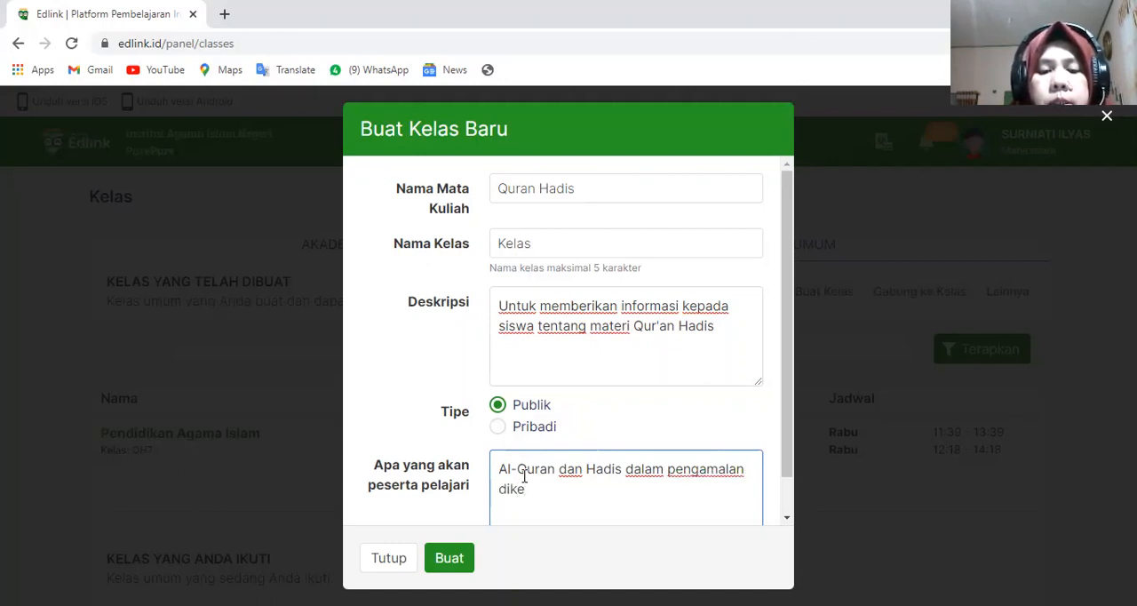
text(hidupa)
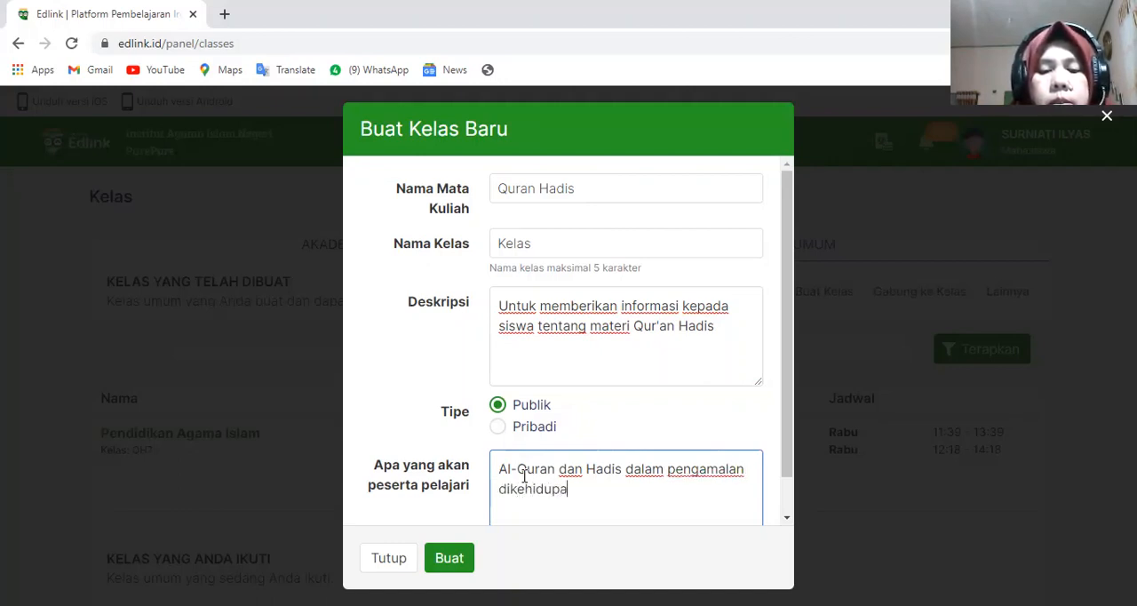
text(n sehari)
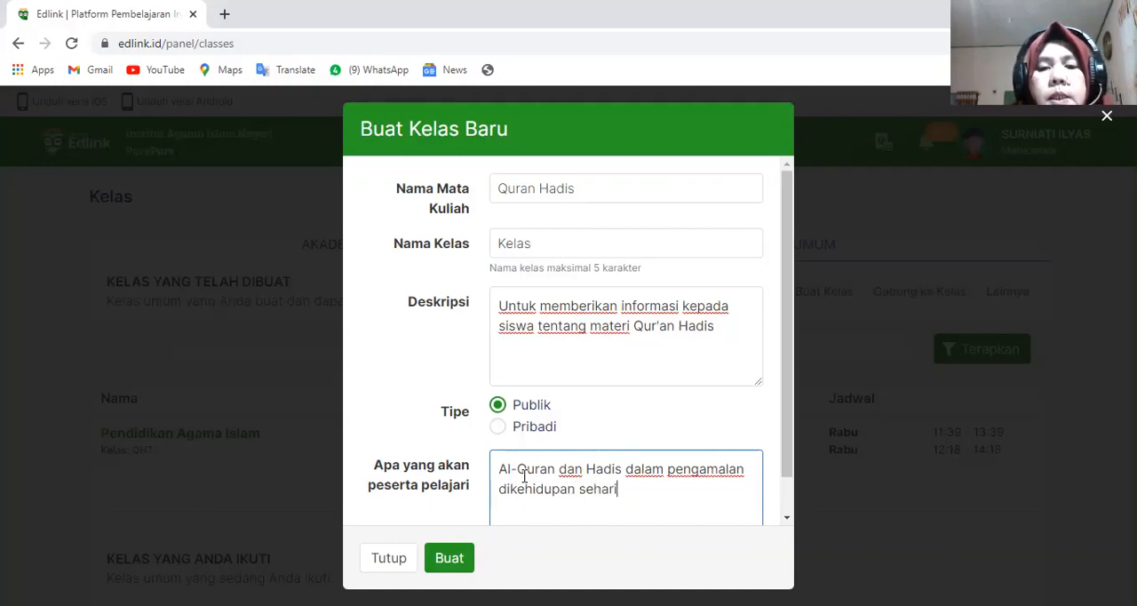
text(-h)
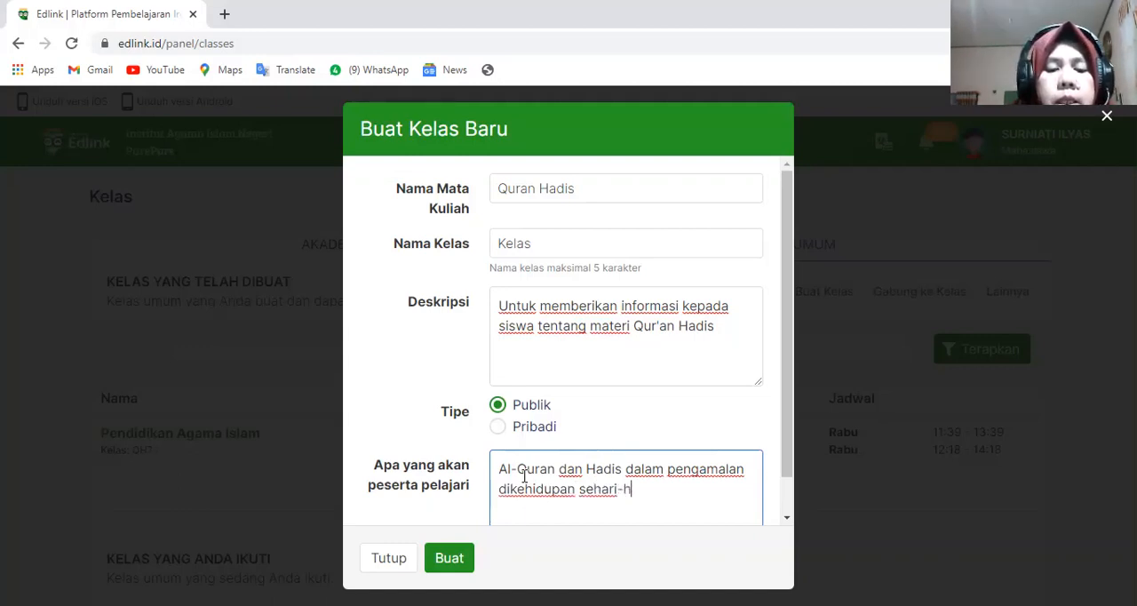
text(ari)
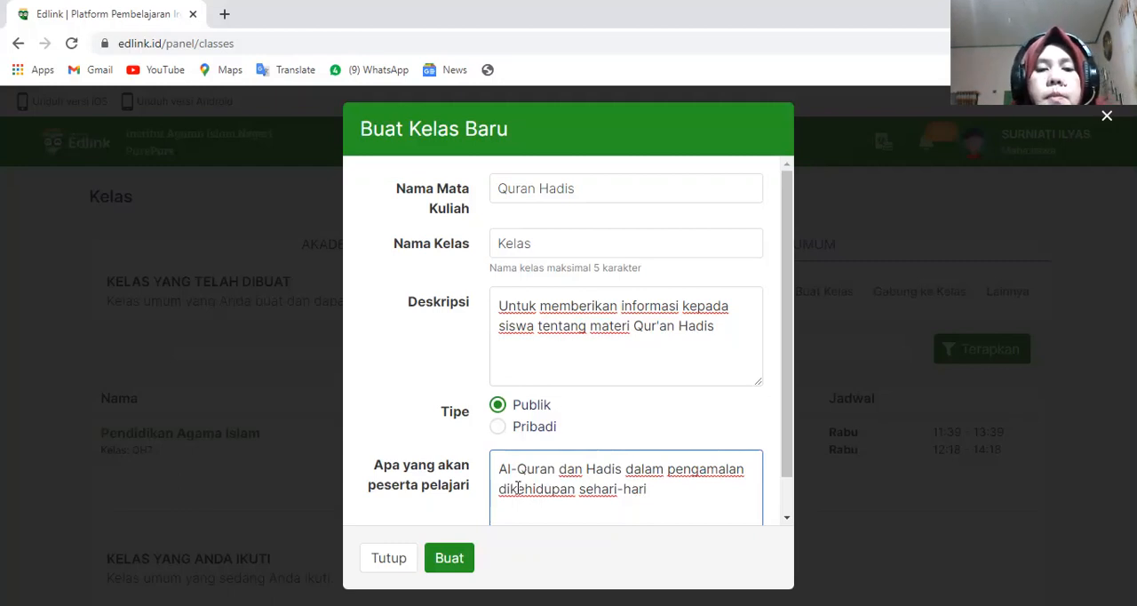
click(451, 560)
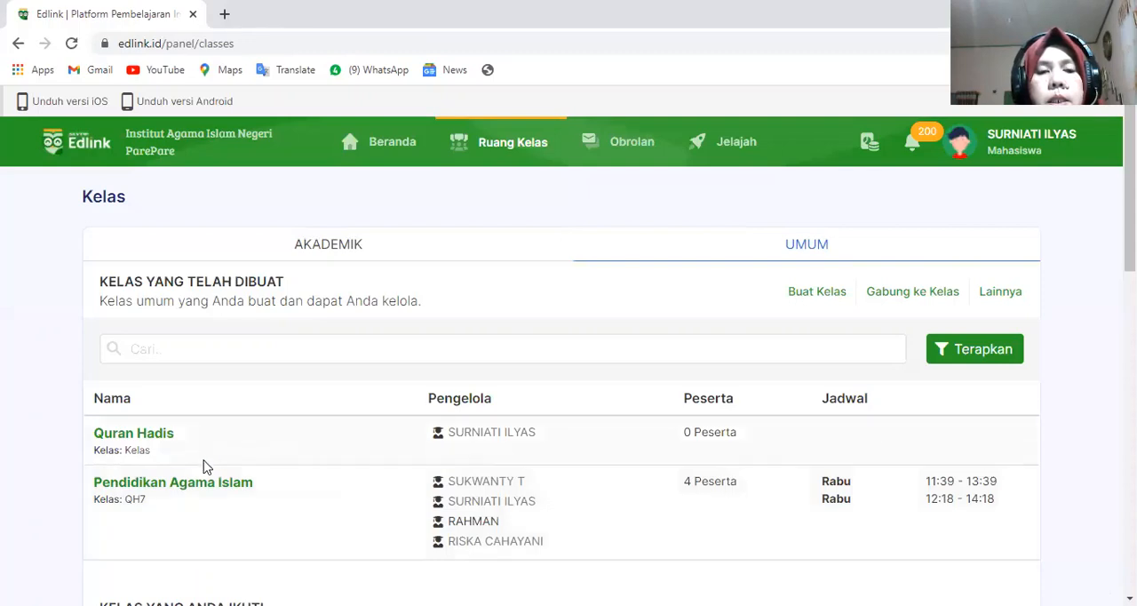
- Check the list of created general classes and open the new Quran Hadis class
scroll(206, 462, down, 1)
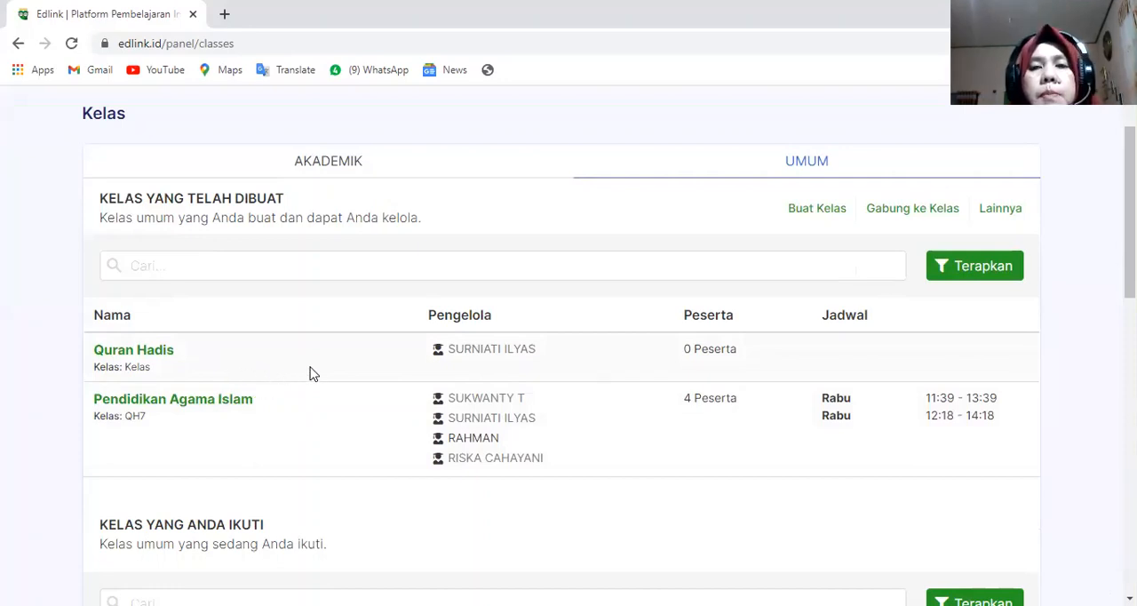
scroll(400, 355, up, 1)
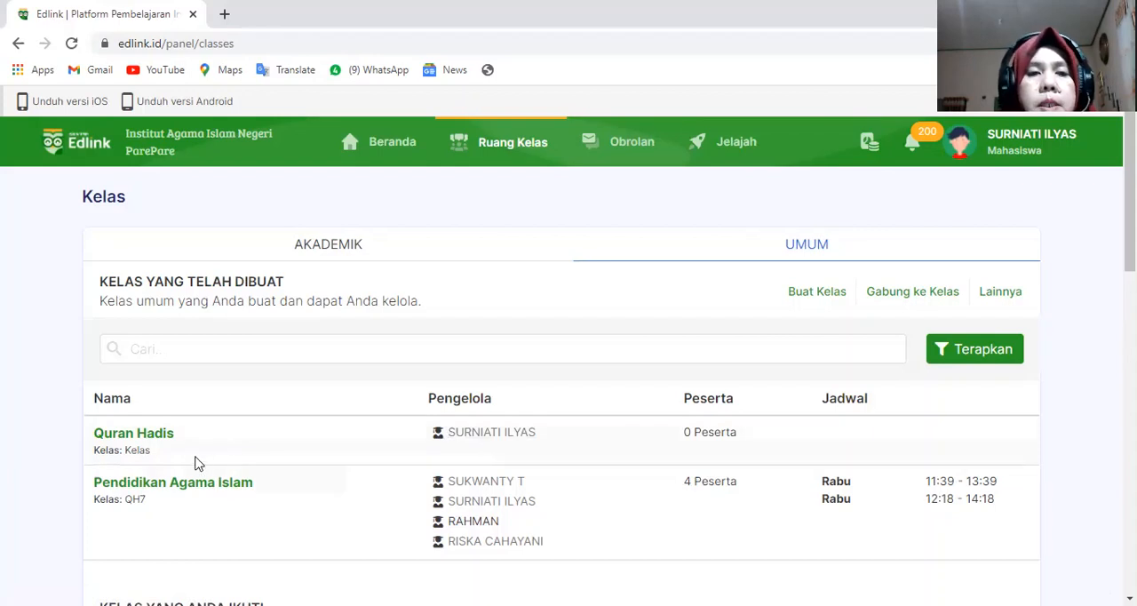
click(153, 440)
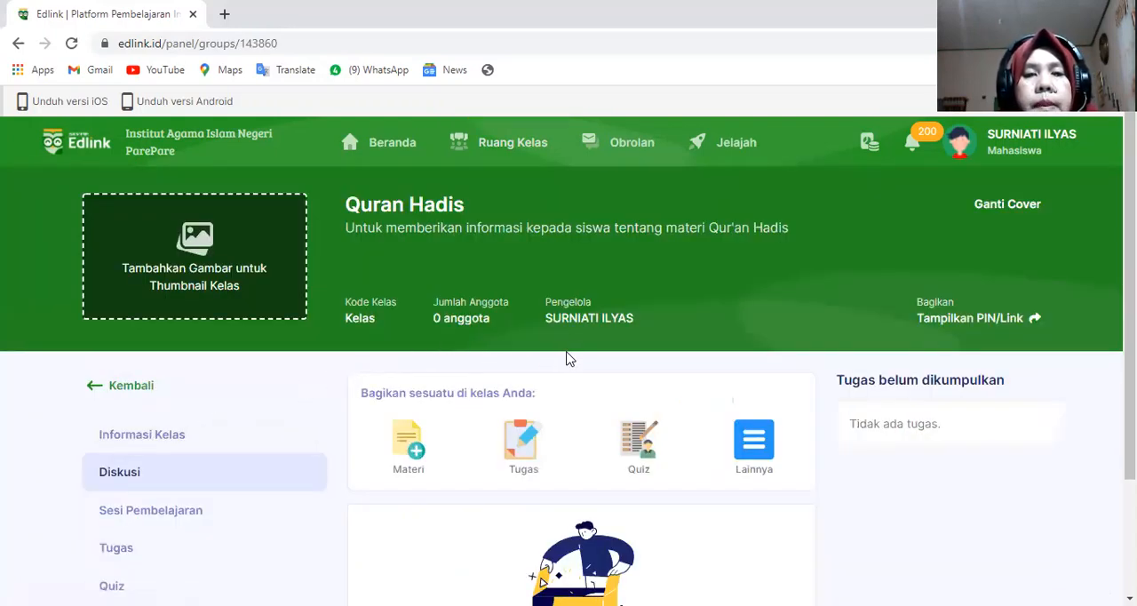
- Look over the Quran Hadis class page, view its sharing PIN and link, highlight the link, and close the sharing details
scroll(568, 358, down, 1)
scroll(453, 299, up, 1)
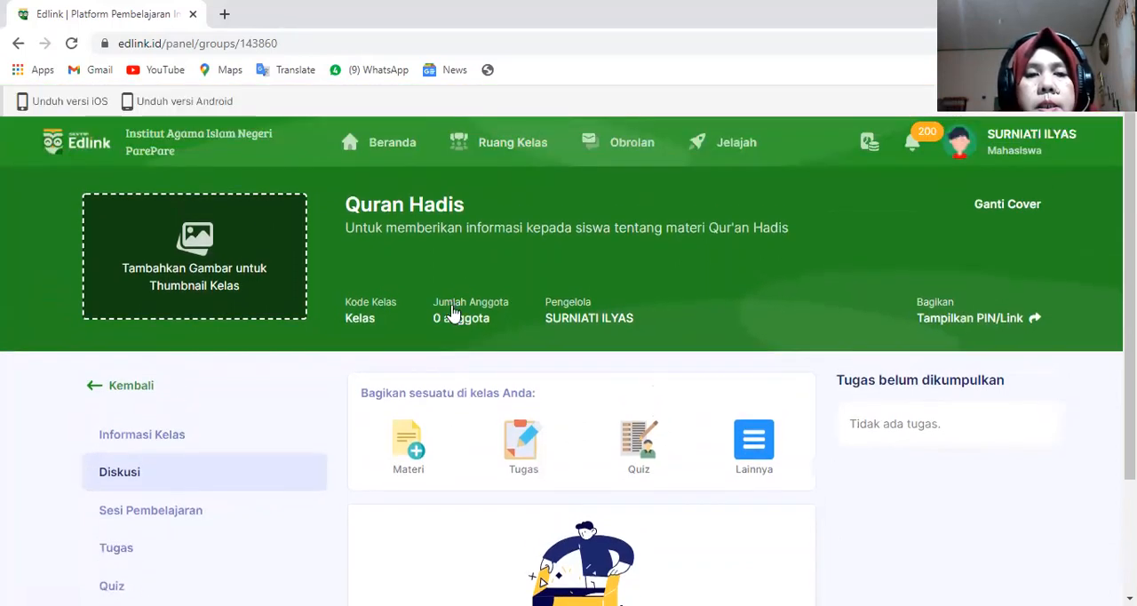
scroll(454, 320, down, 2)
scroll(457, 315, up, 1)
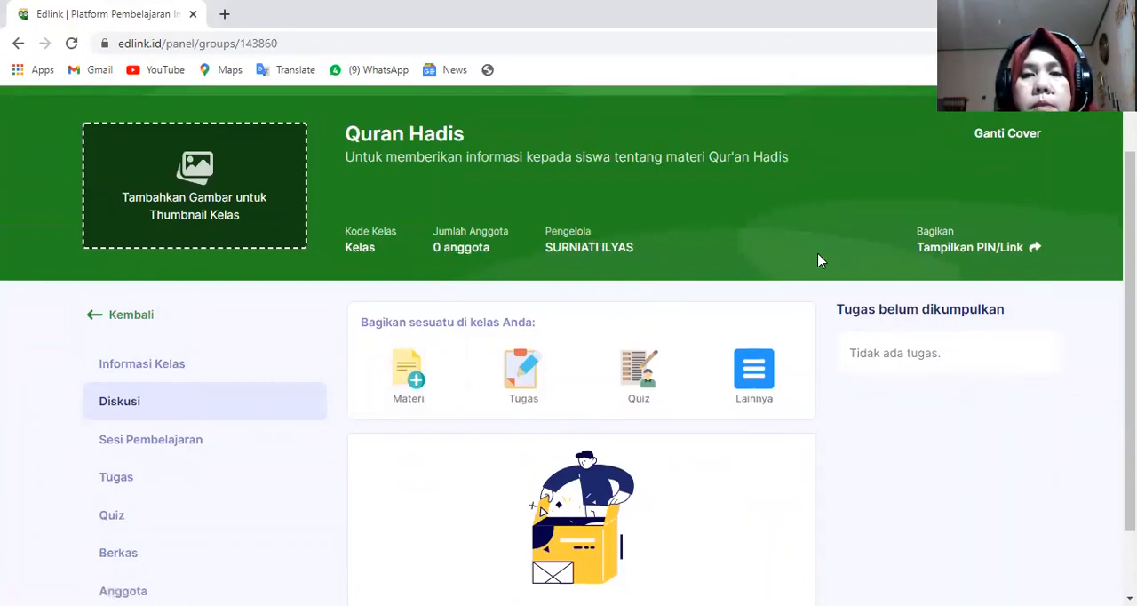
scroll(817, 258, up, 1)
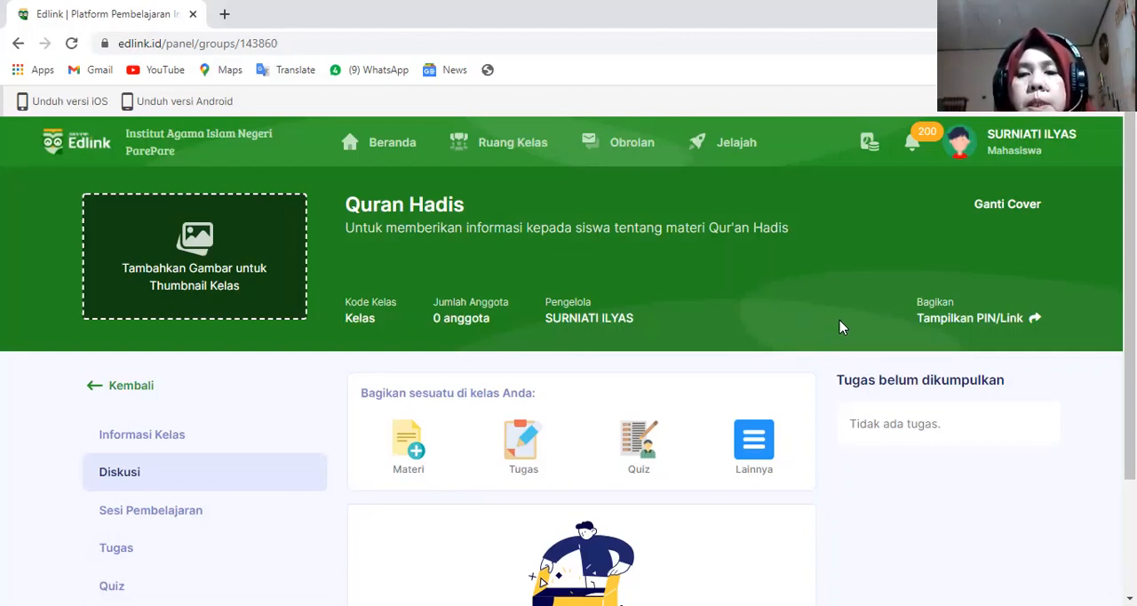
click(926, 327)
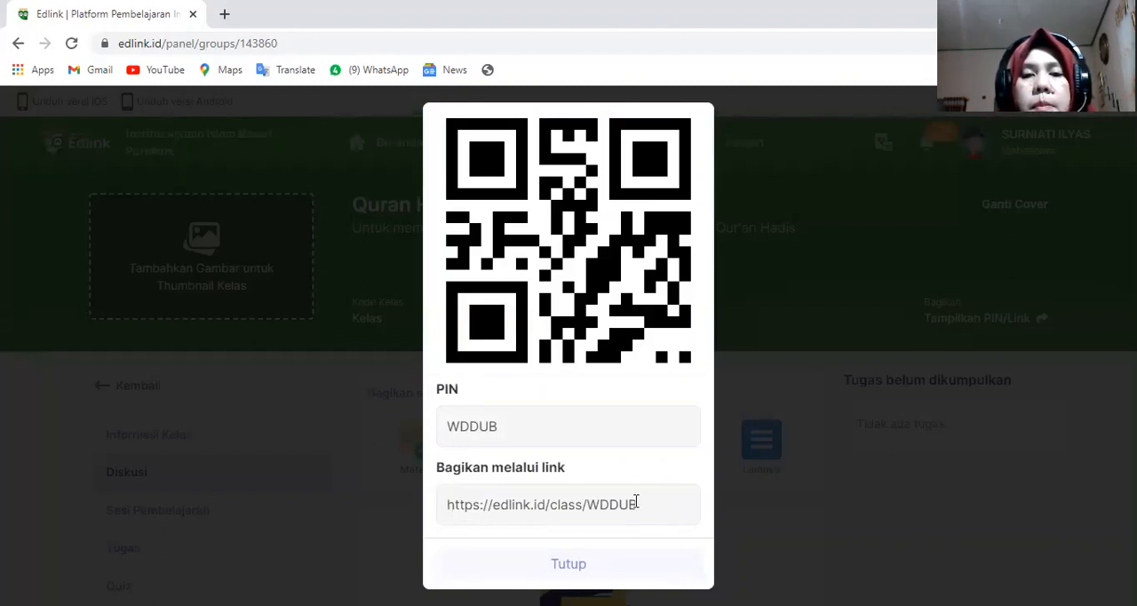
drag(636, 503, 459, 526)
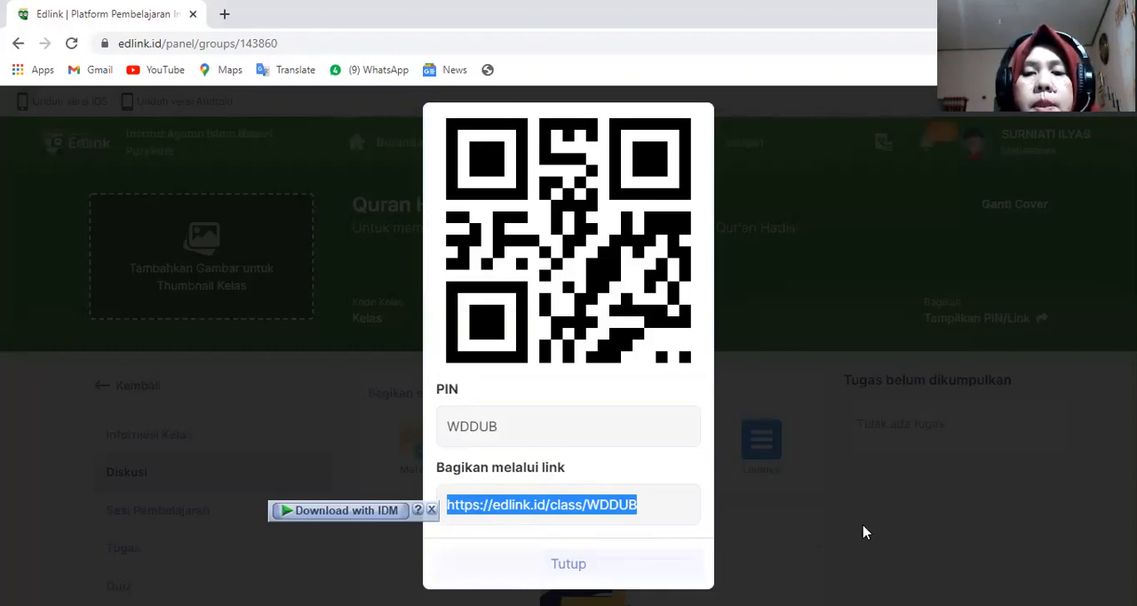
click(762, 547)
click(645, 573)
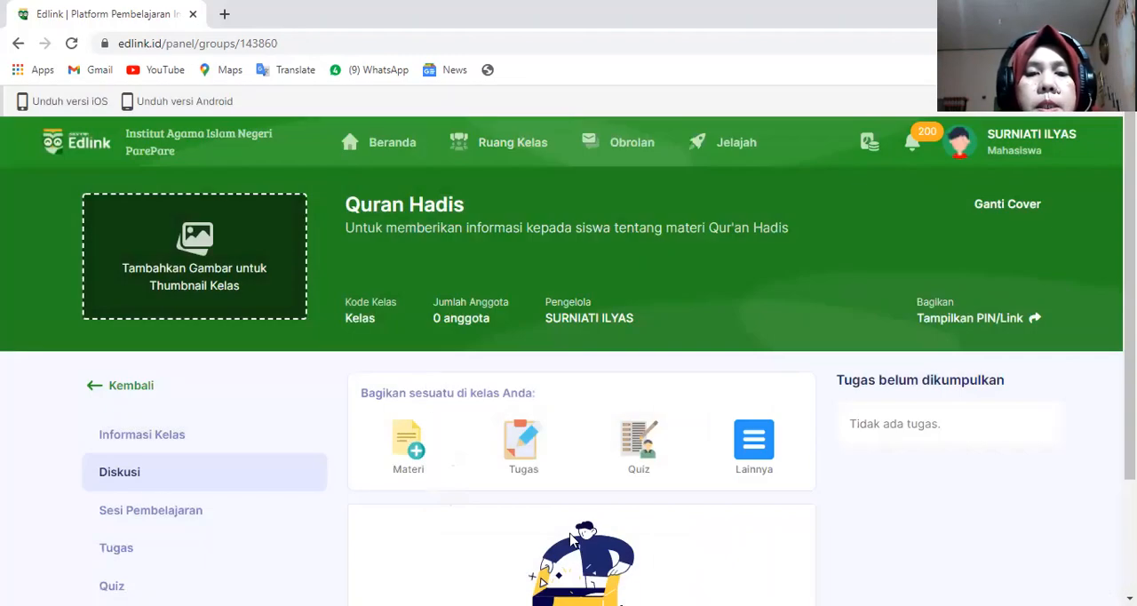
- Start sharing a Materi post in the Quran Hadis class and assign it to a new session
scroll(752, 456, down, 1)
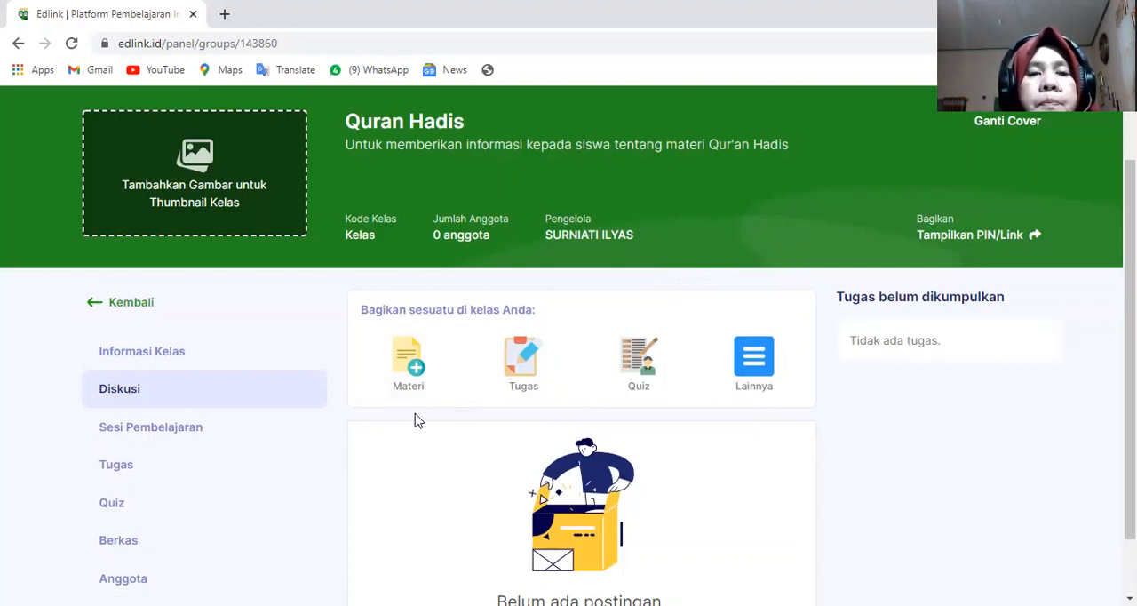
scroll(417, 420, down, 1)
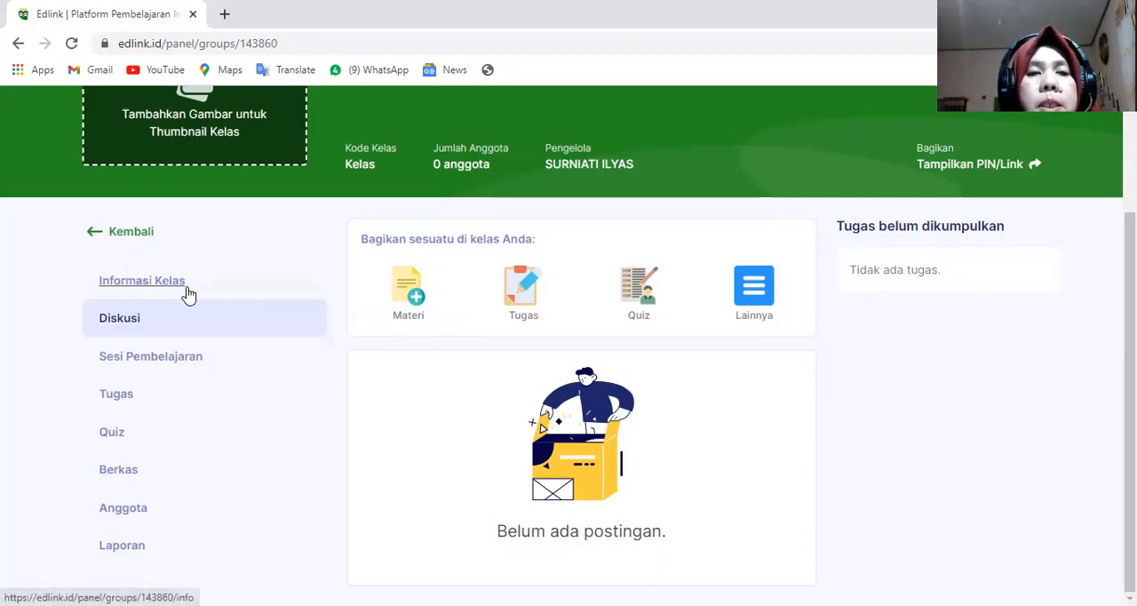
click(417, 304)
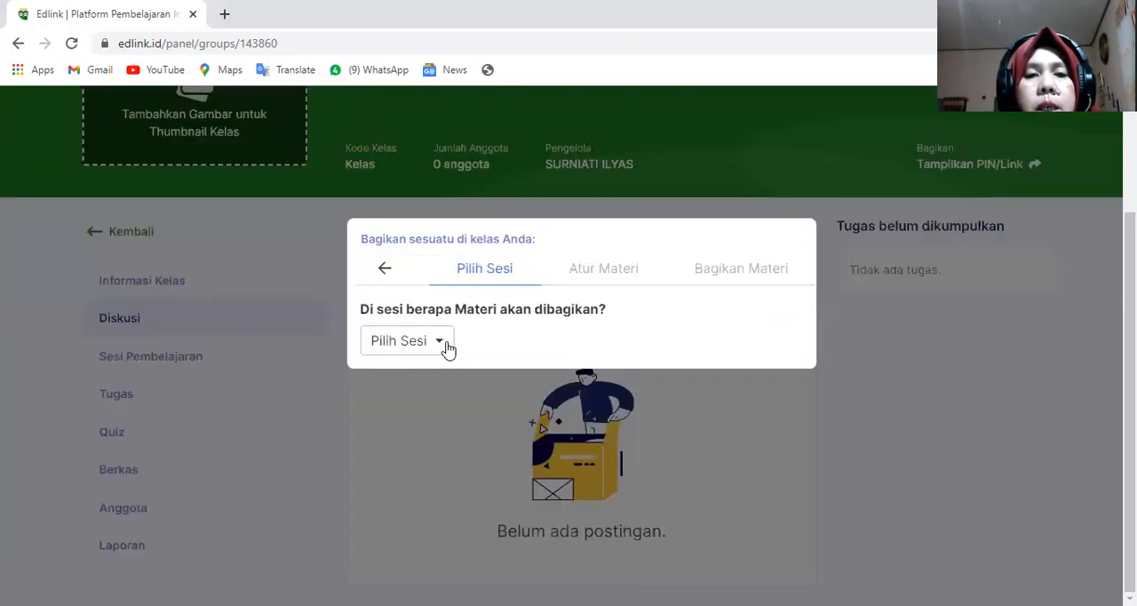
click(440, 344)
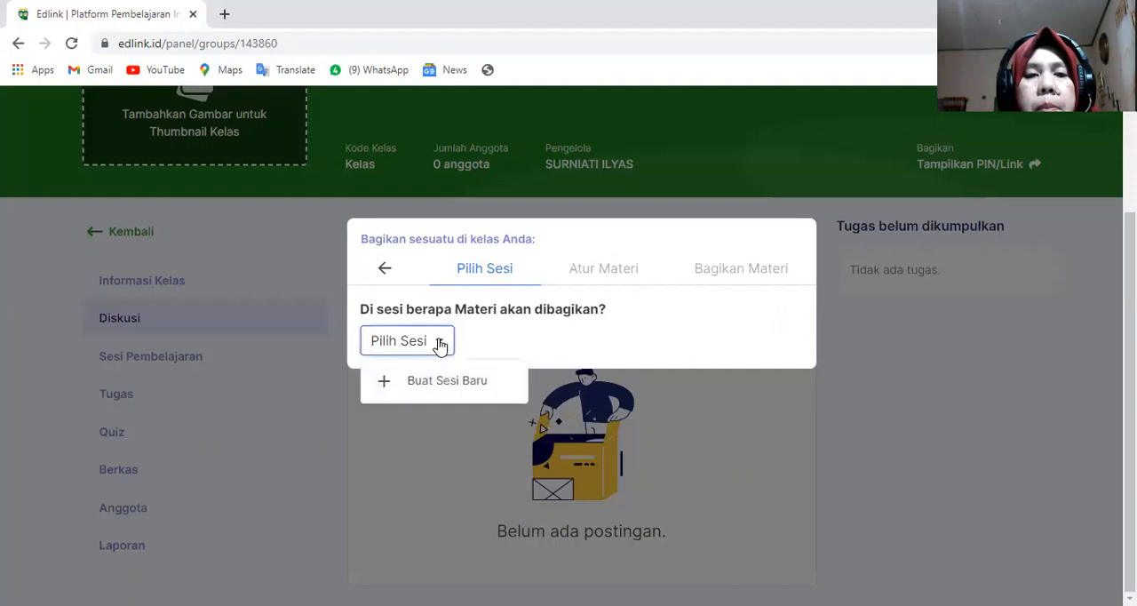
click(385, 384)
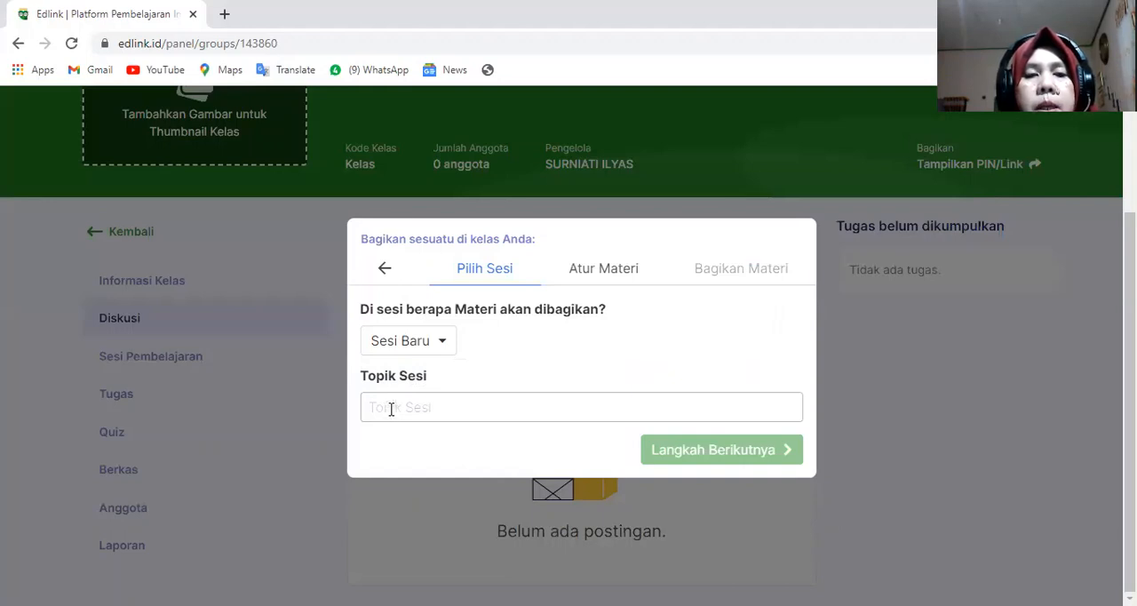
- Set the new session's topic to Kontrak Belajar and continue to the material settings
click(391, 409)
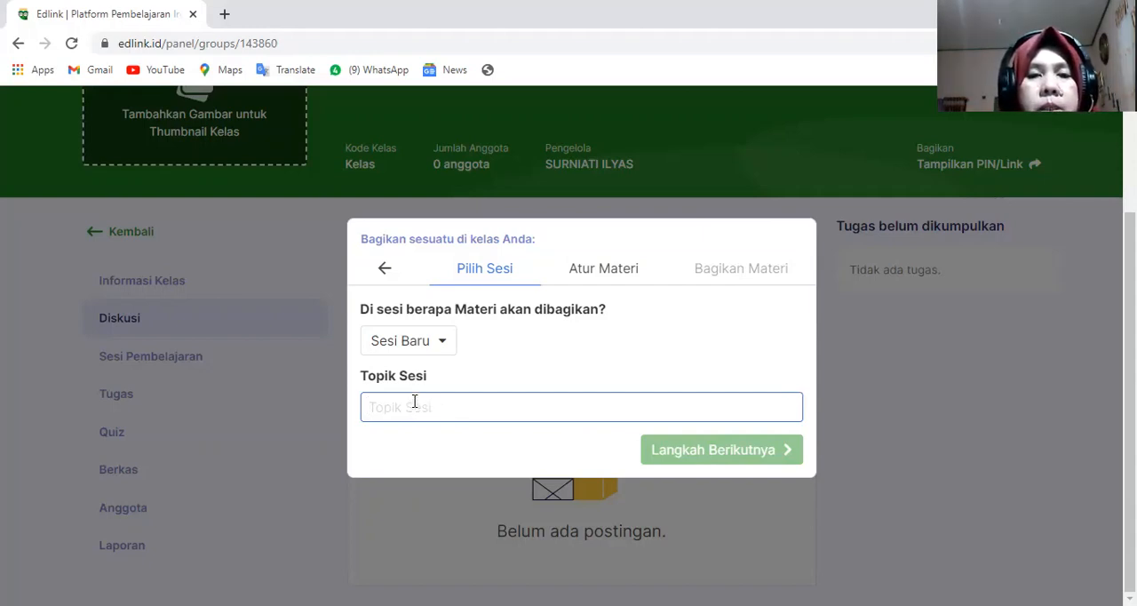
text(K)
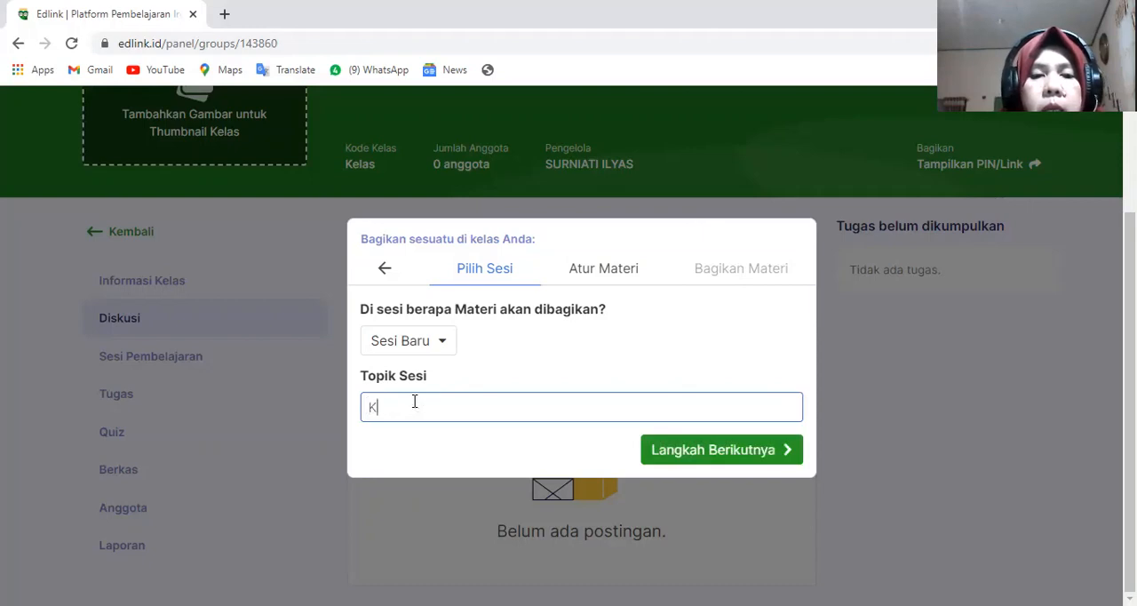
text(ontrak)
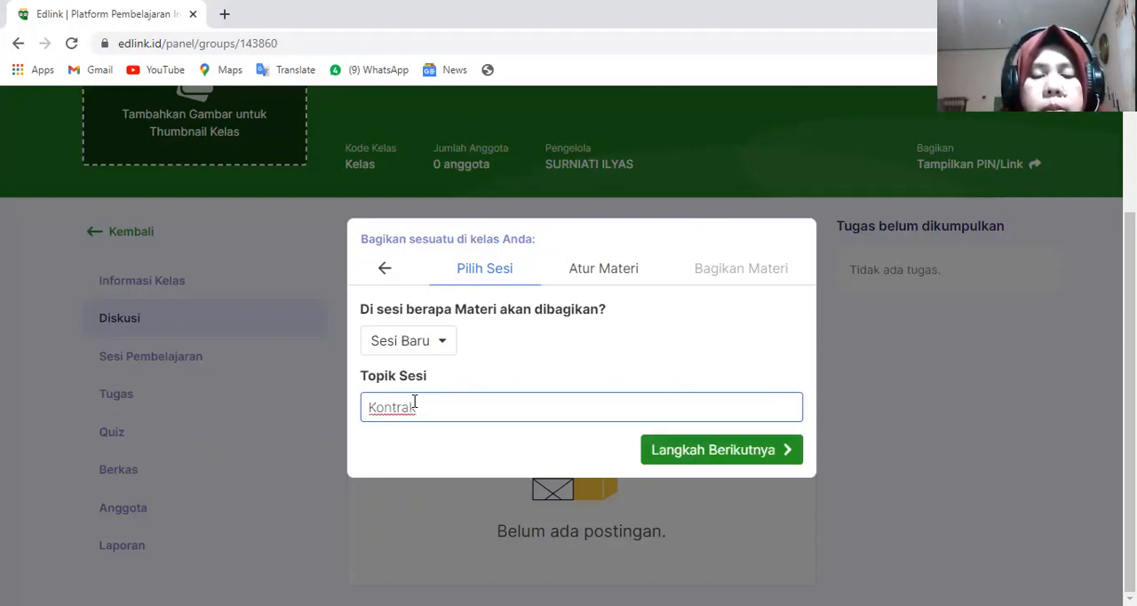
text( Belajar)
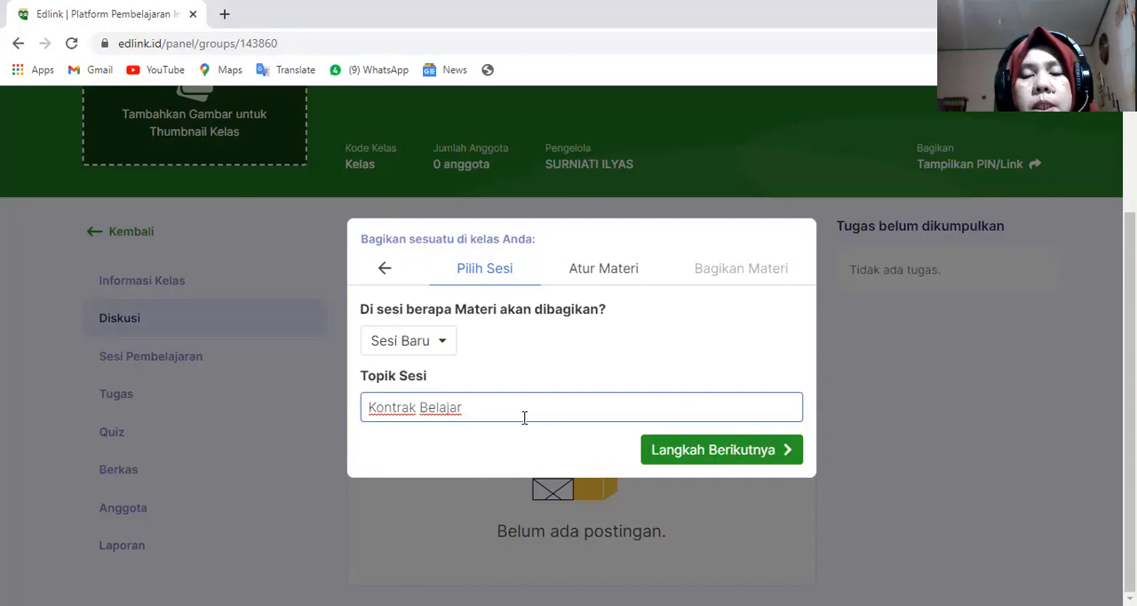
click(692, 451)
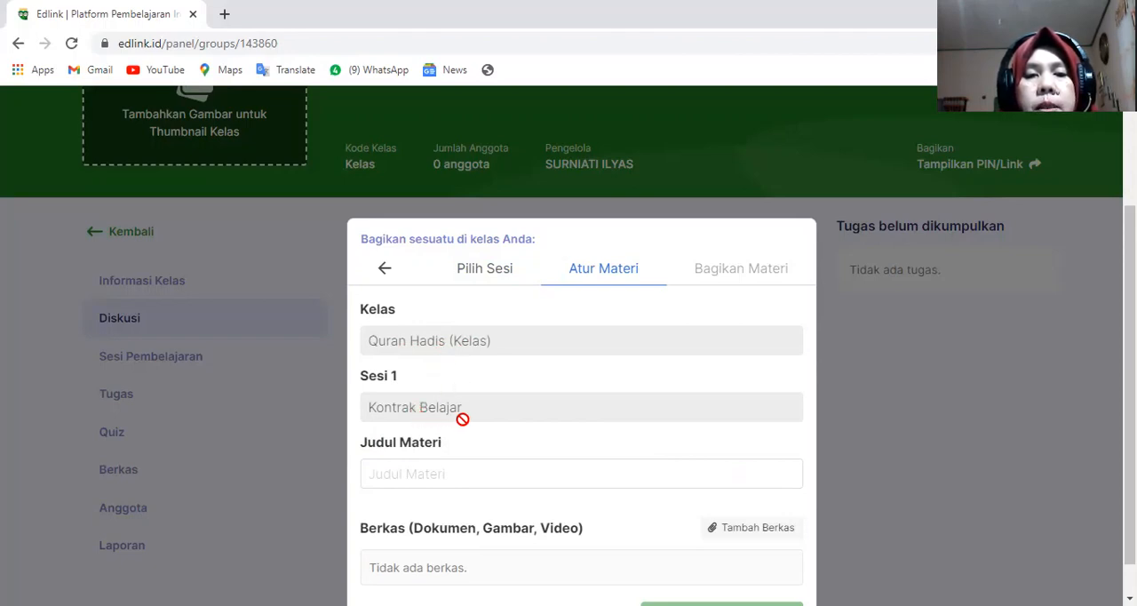
- Set the material title (Judul Materi) to "Kontrak belajar"
scroll(470, 419, down, 1)
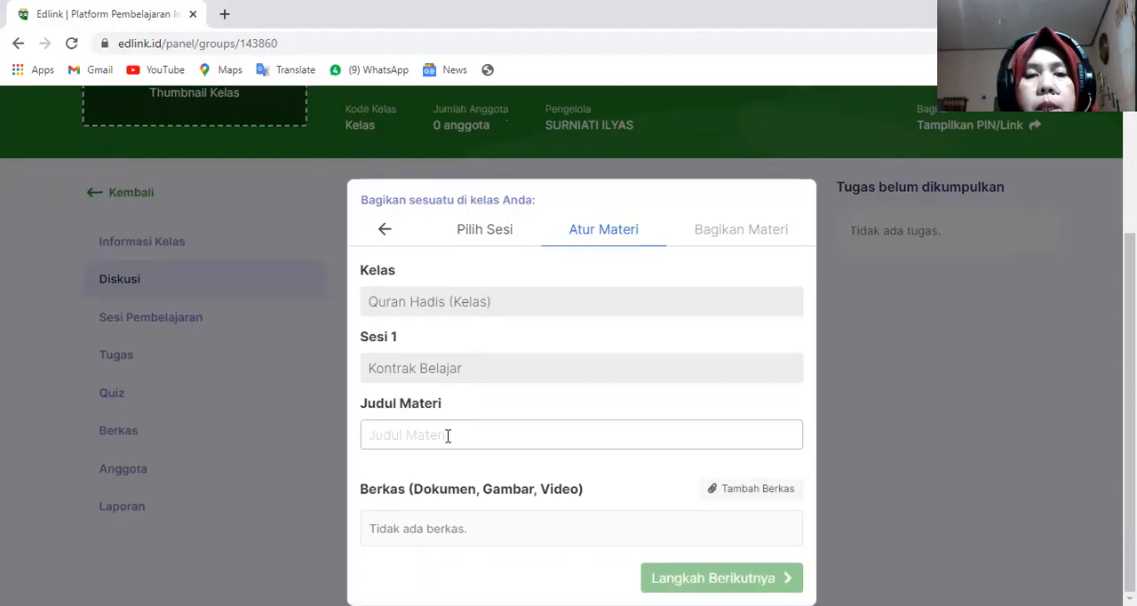
click(433, 433)
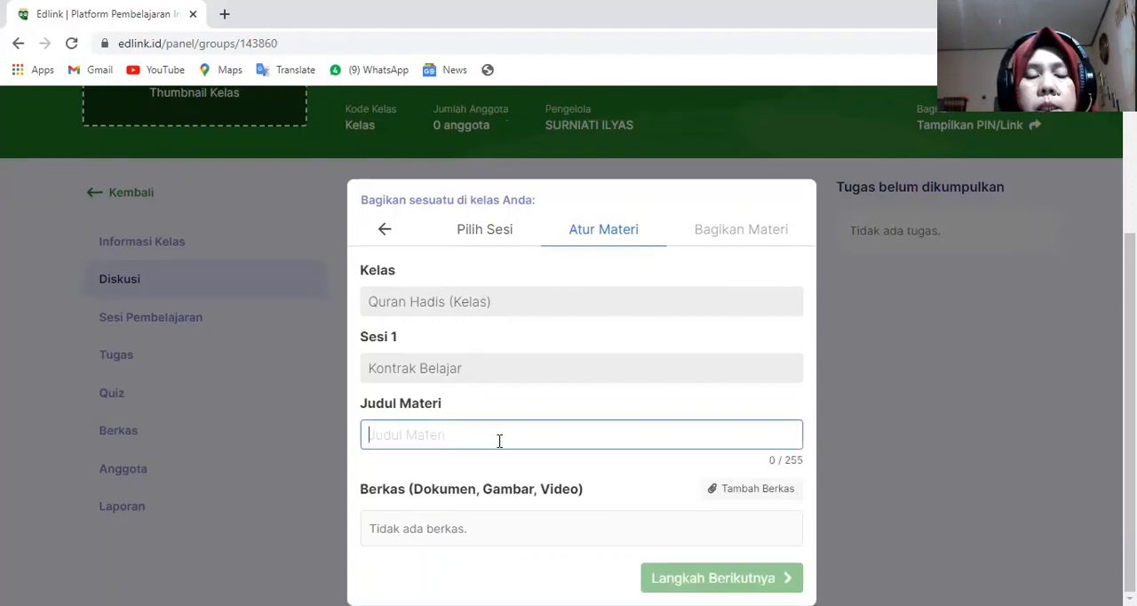
text(Kon)
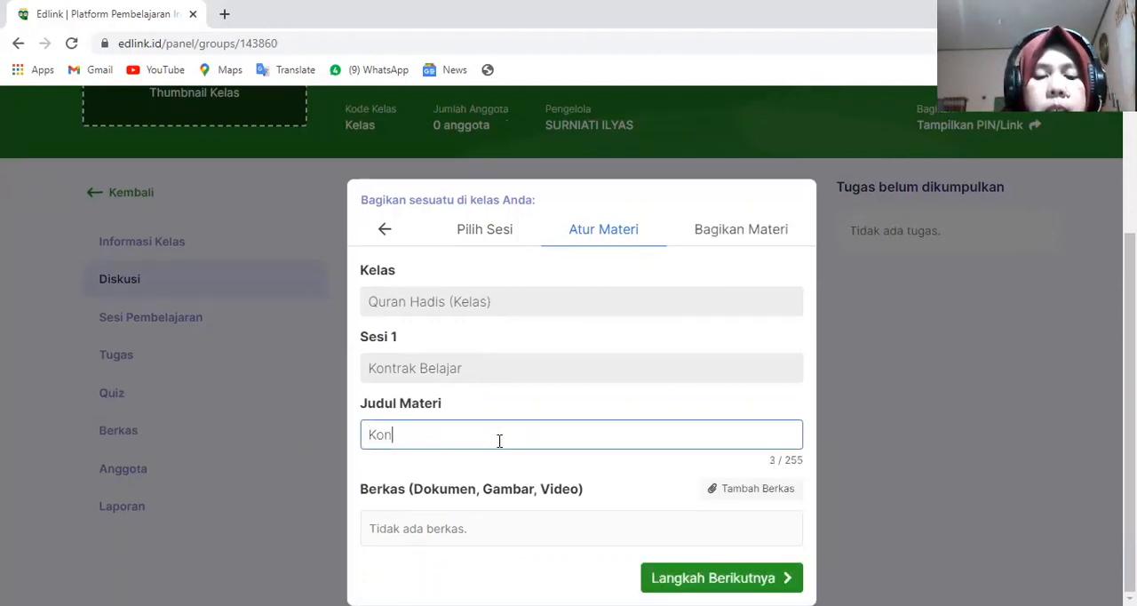
text(trak belajar)
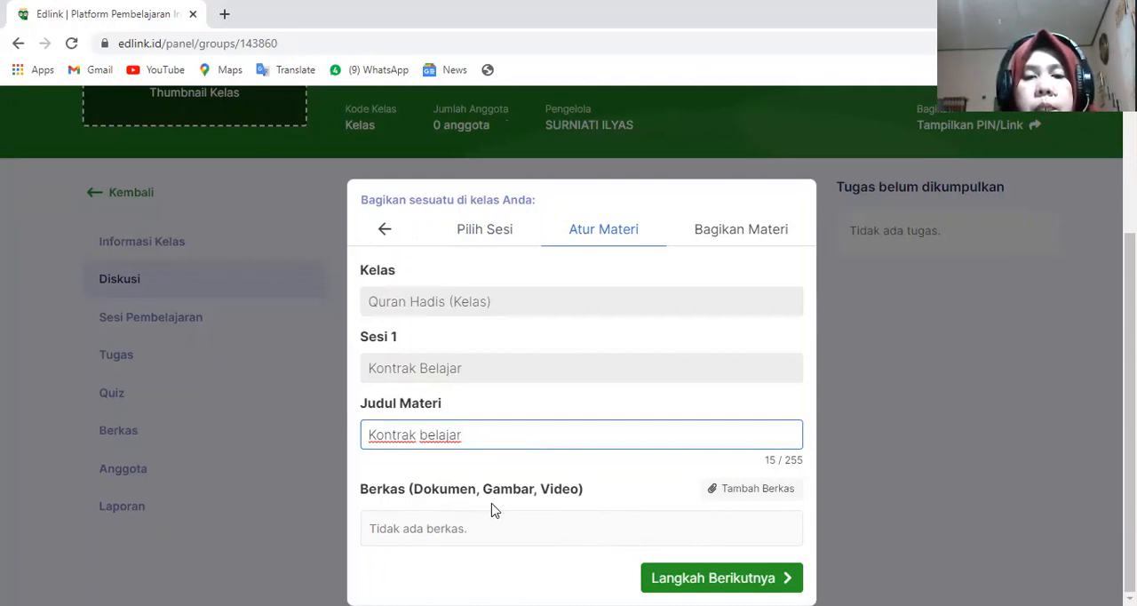
- Open the media library for attaching a file to the material and look through the documents and videos in personal storage
click(733, 499)
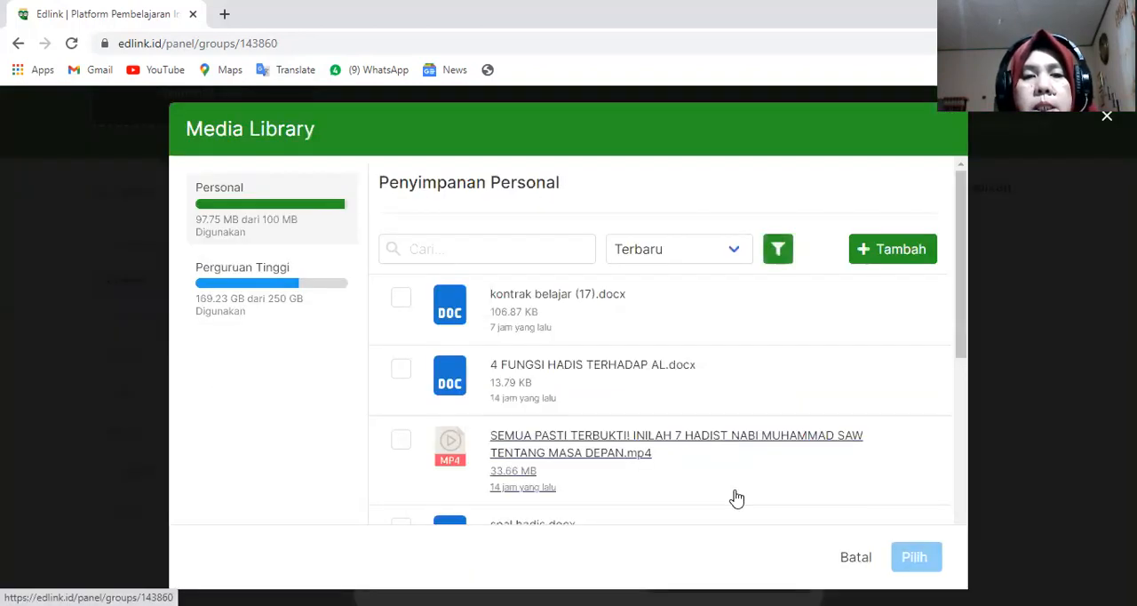
scroll(584, 338, down, 4)
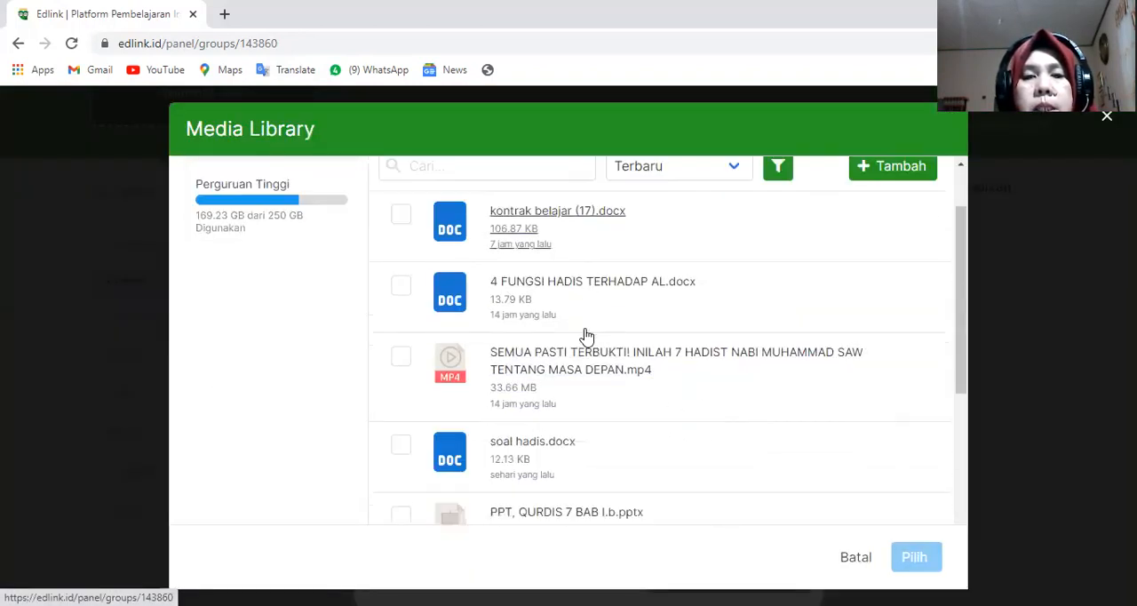
scroll(586, 338, down, 2)
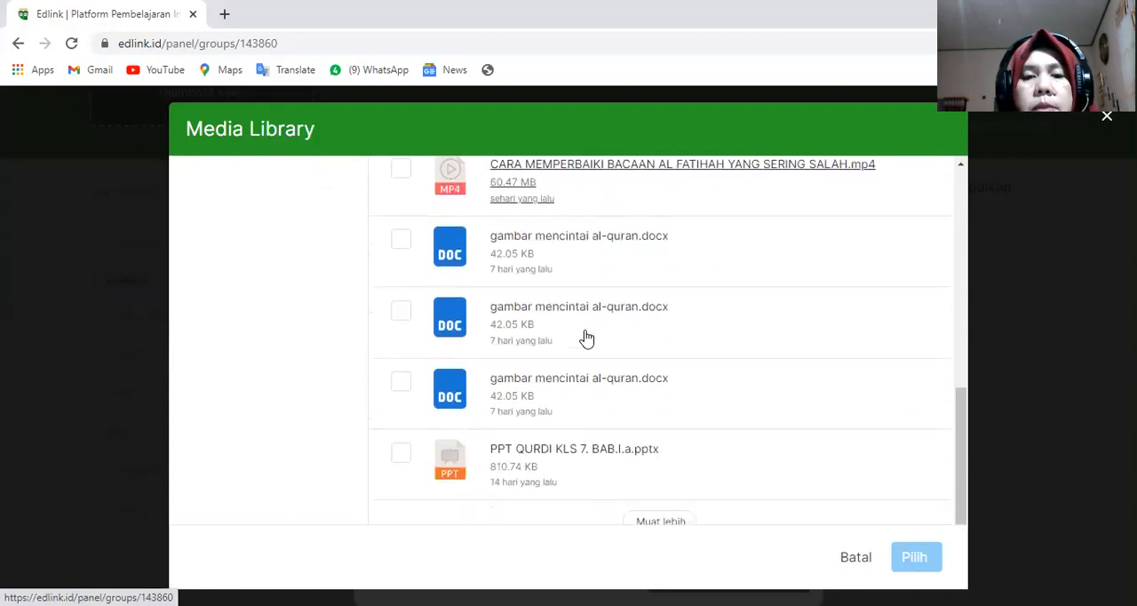
scroll(586, 338, up, 2)
scroll(586, 339, up, 4)
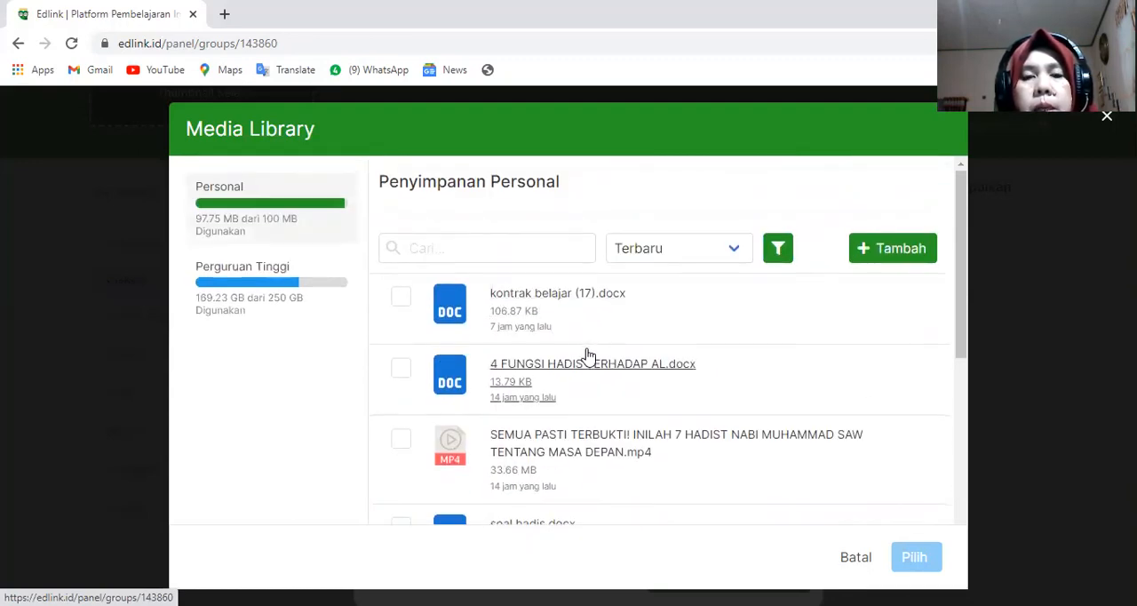
scroll(587, 355, down, 3)
scroll(587, 355, up, 3)
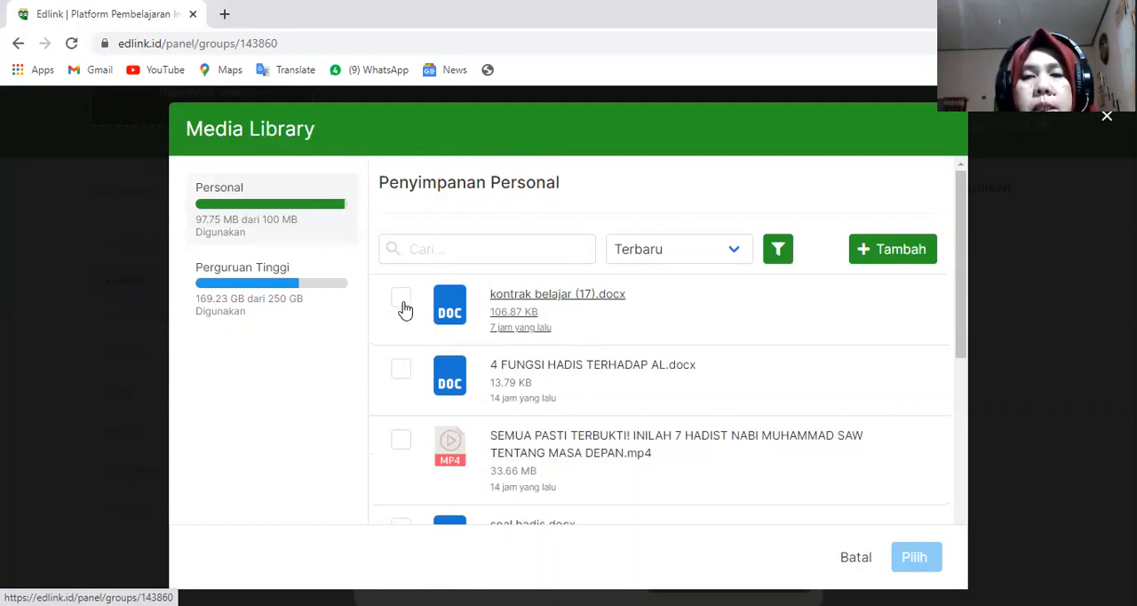
click(863, 250)
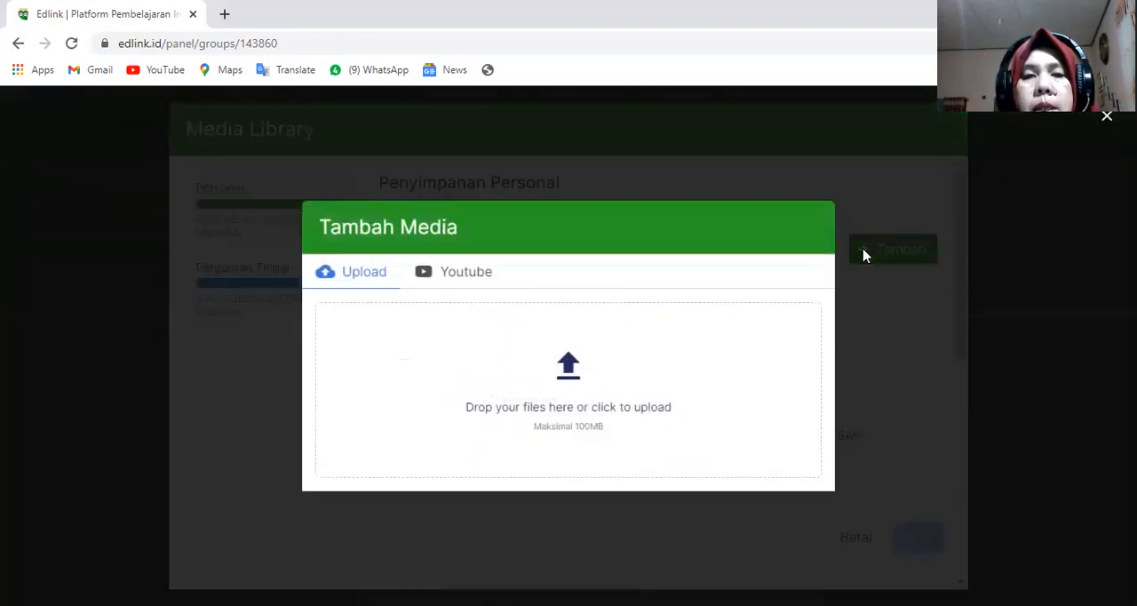
click(575, 377)
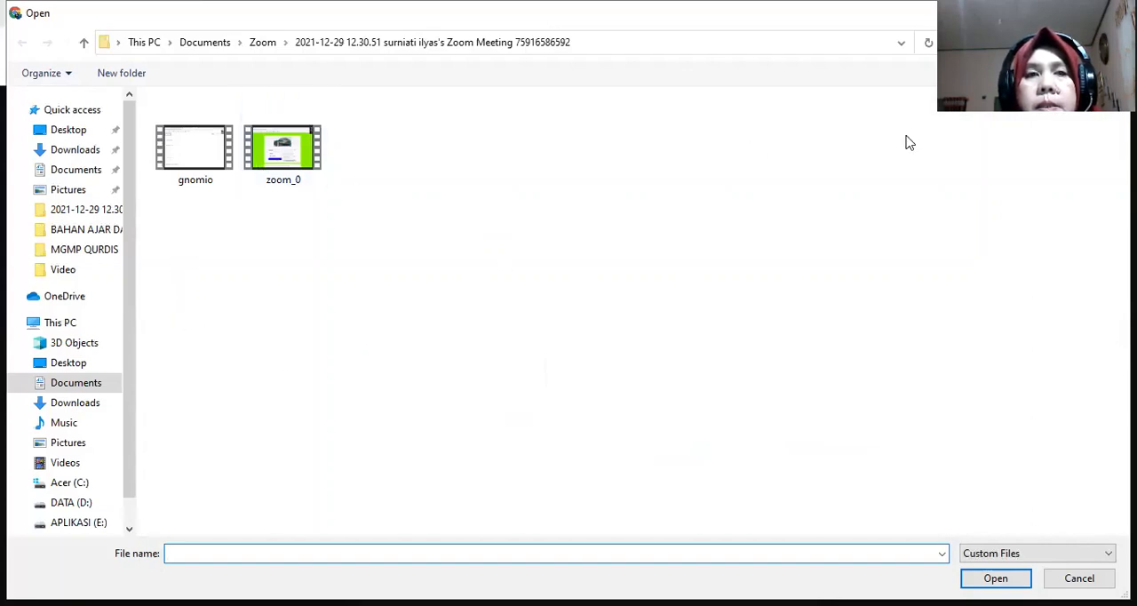
click(83, 42)
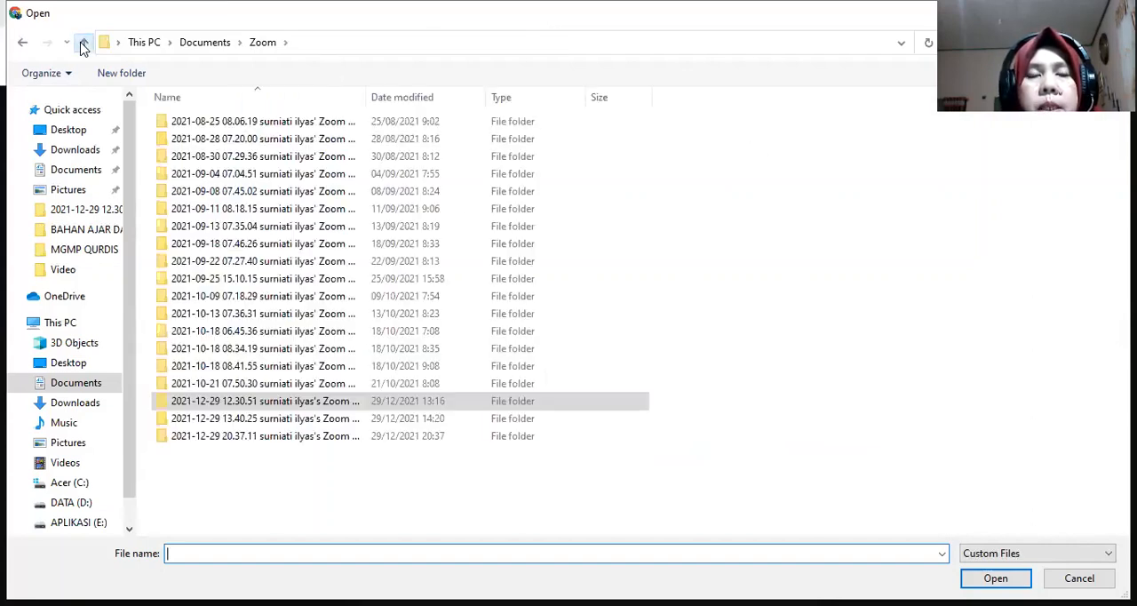
click(83, 43)
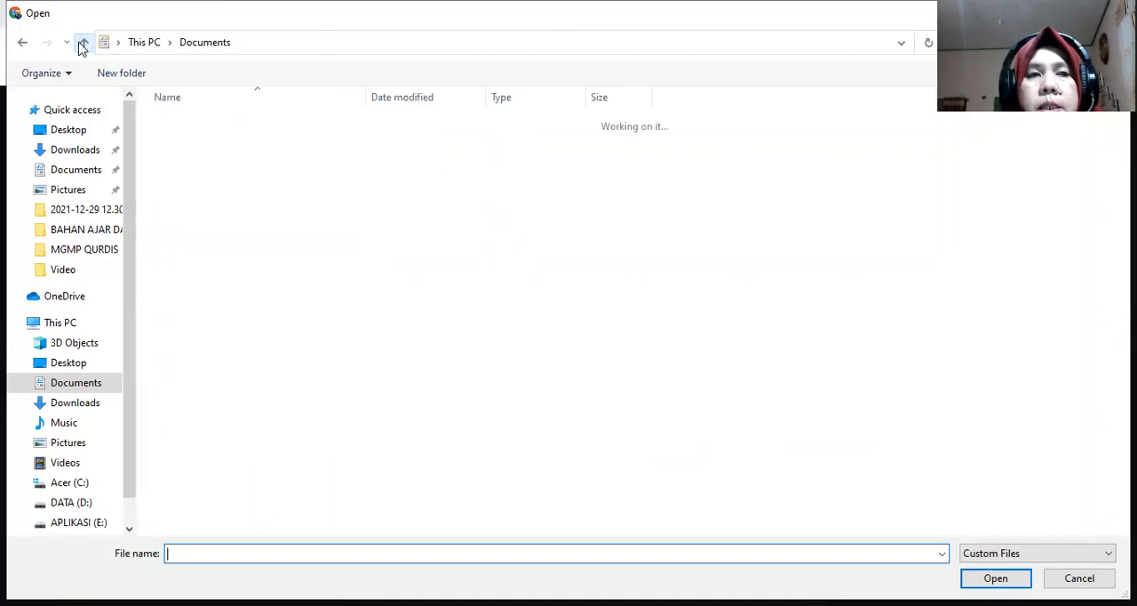
click(23, 45)
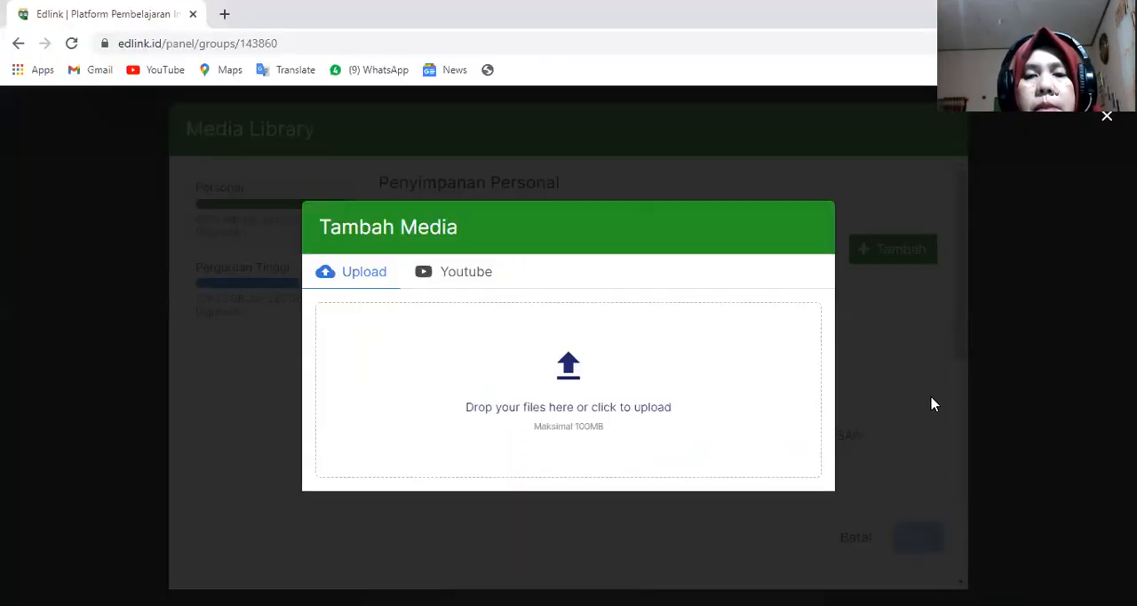
click(932, 404)
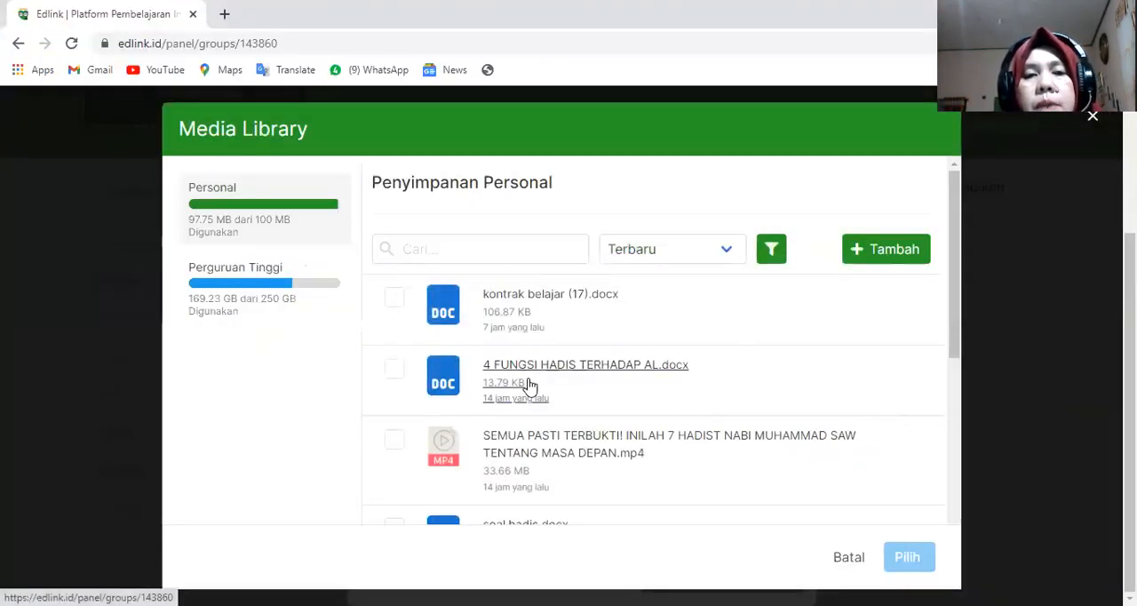
- Attach kontrak belajar (17).docx from personal storage to the material and continue to the Bagikan Materi stage
click(393, 299)
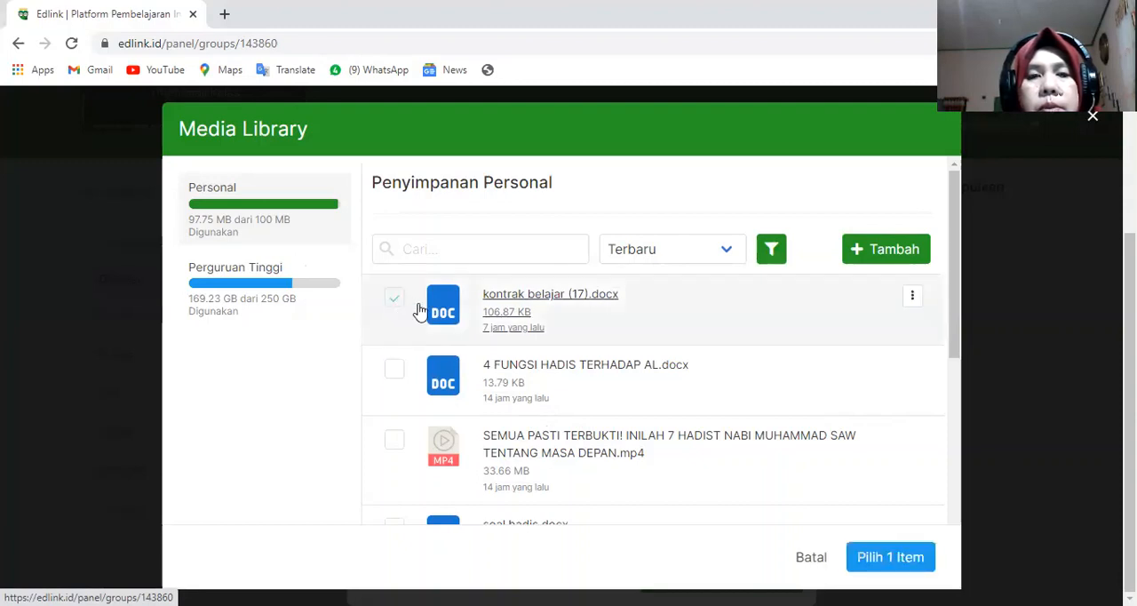
click(870, 559)
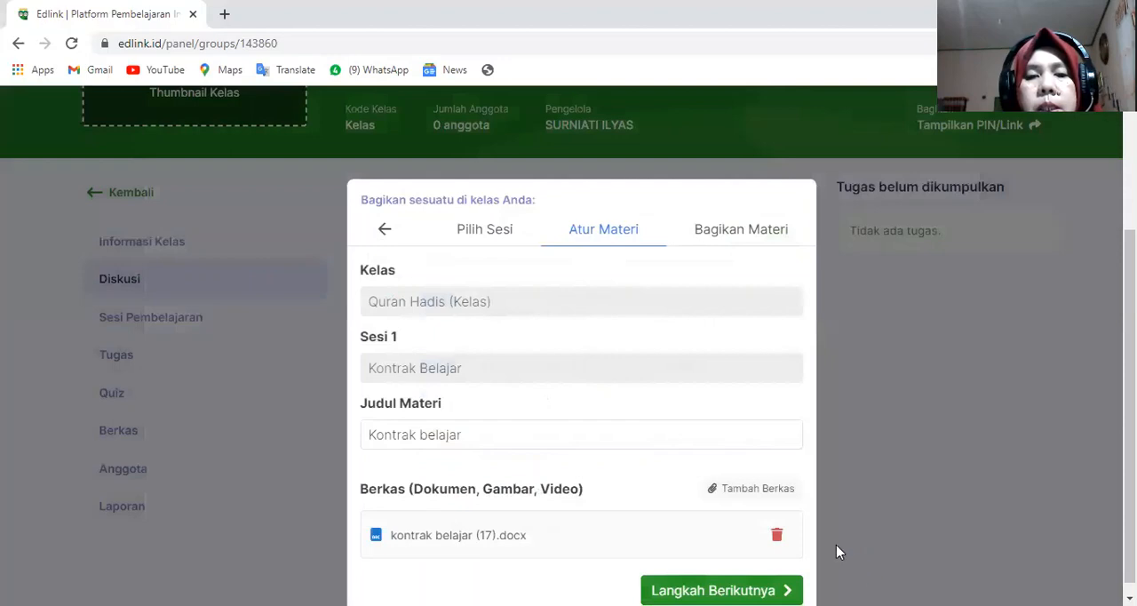
scroll(622, 533, down, 1)
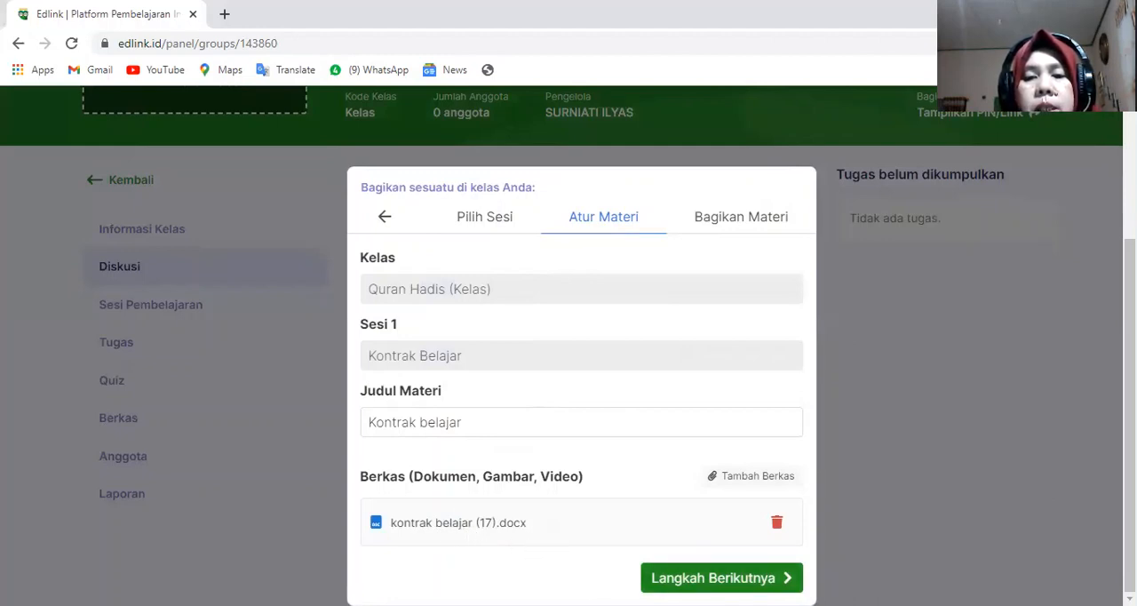
click(721, 577)
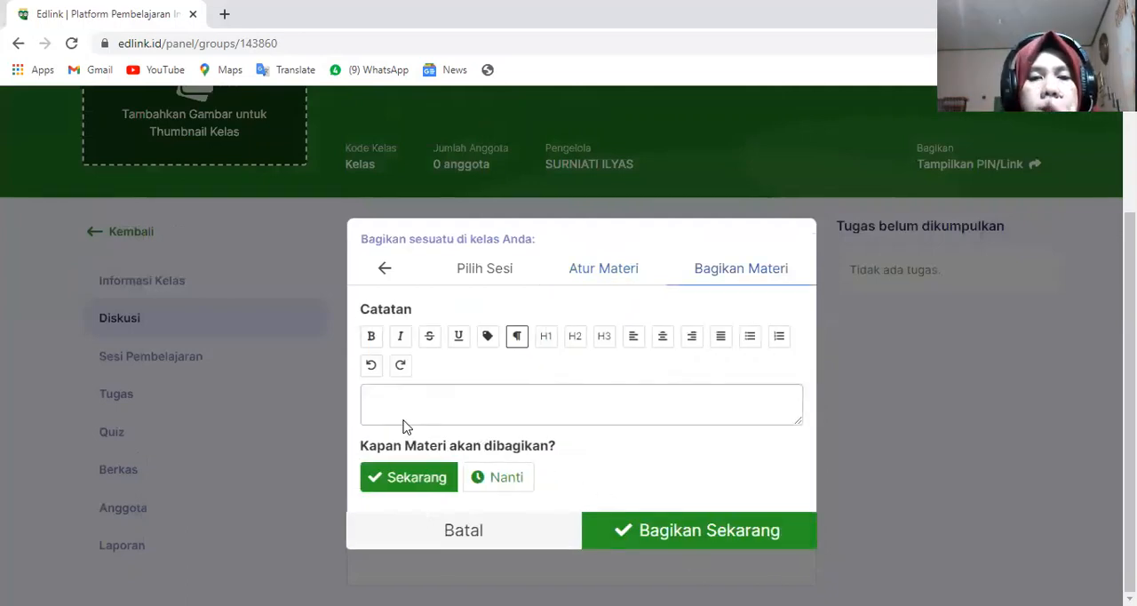
- Begin the material's Catatan note with the words "Silahkan donlwod"
click(381, 397)
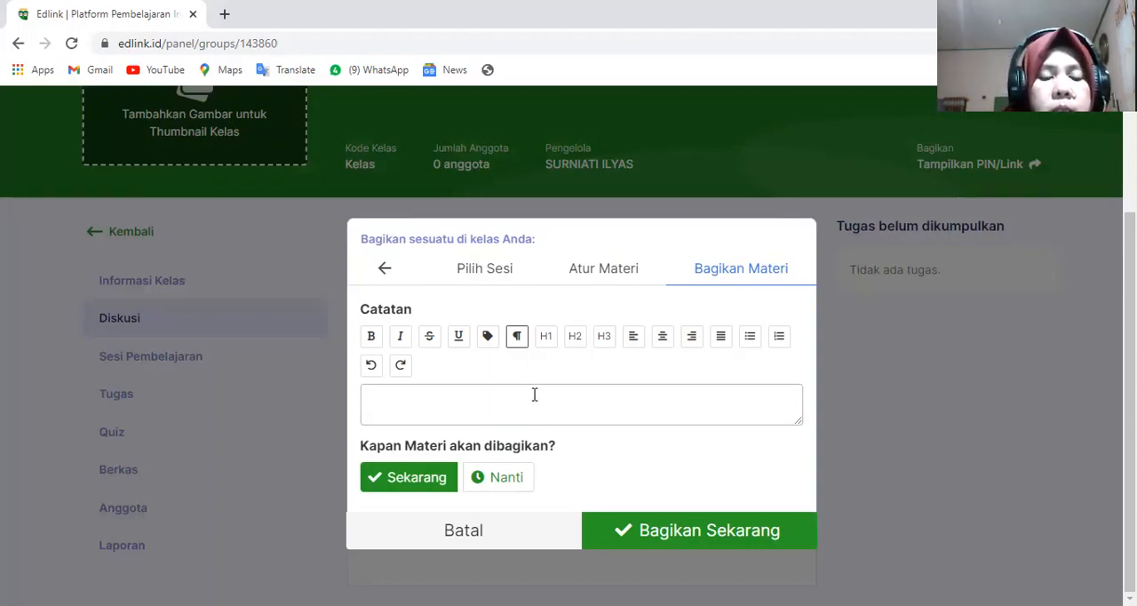
text(S)
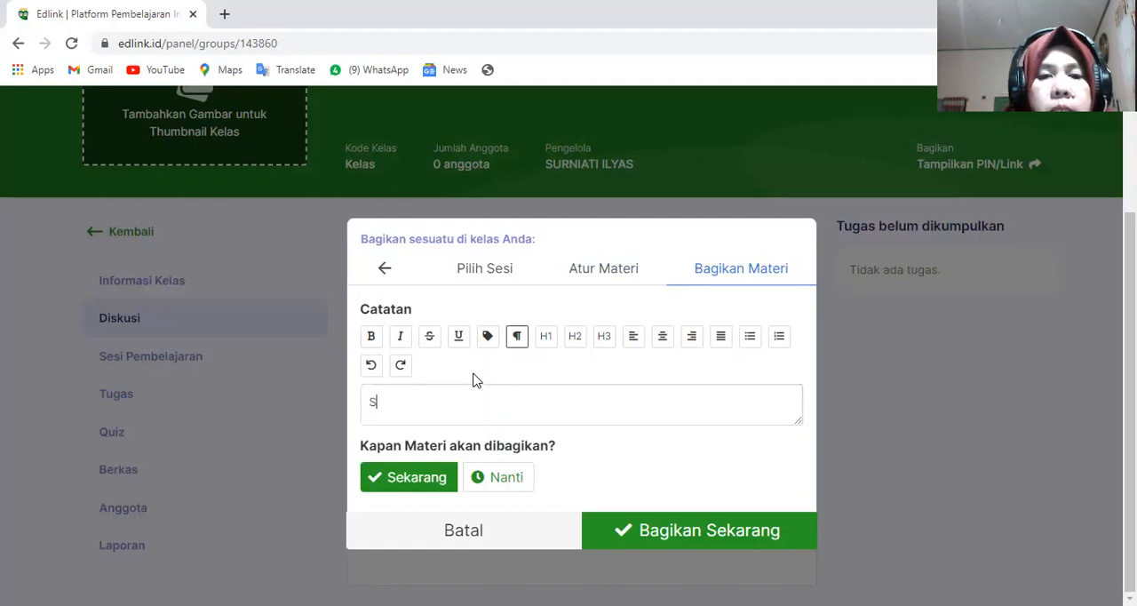
text(ilahkan don)
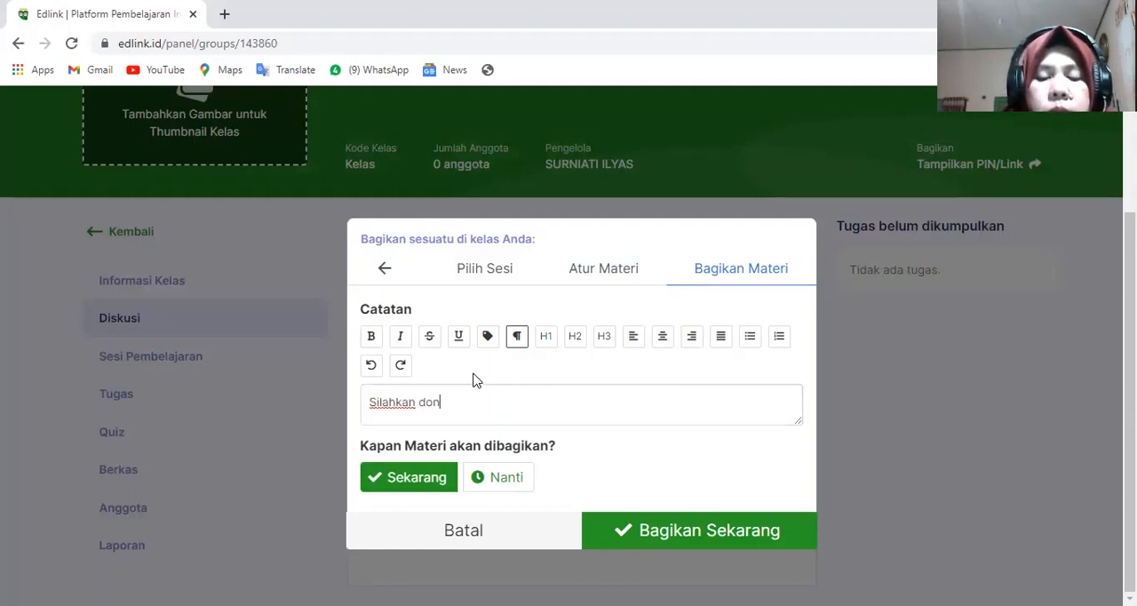
text(wod)
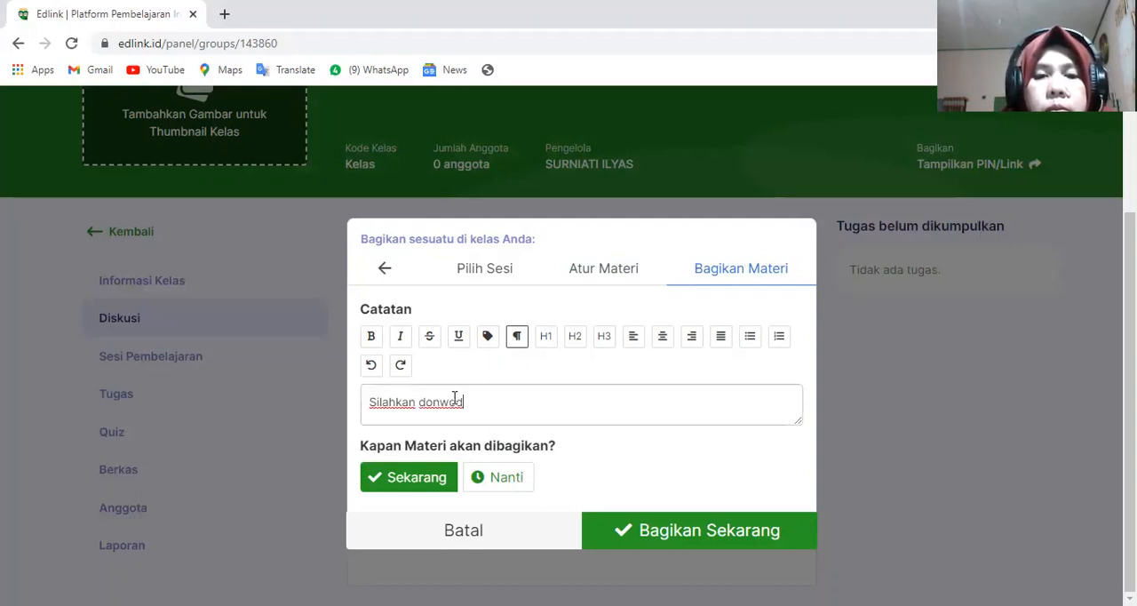
click(450, 404)
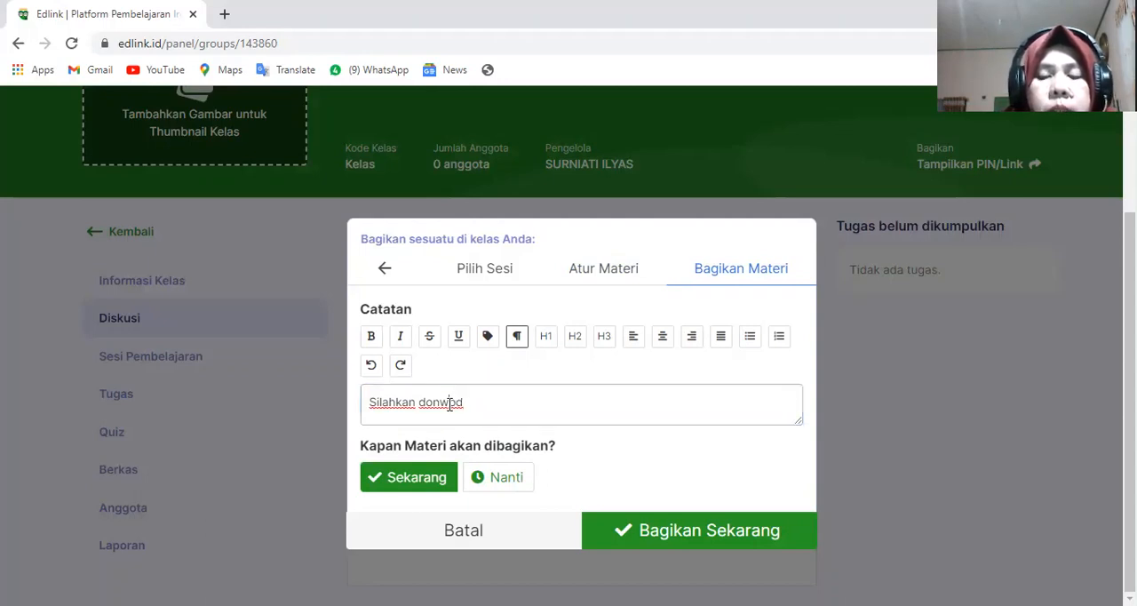
text(l)
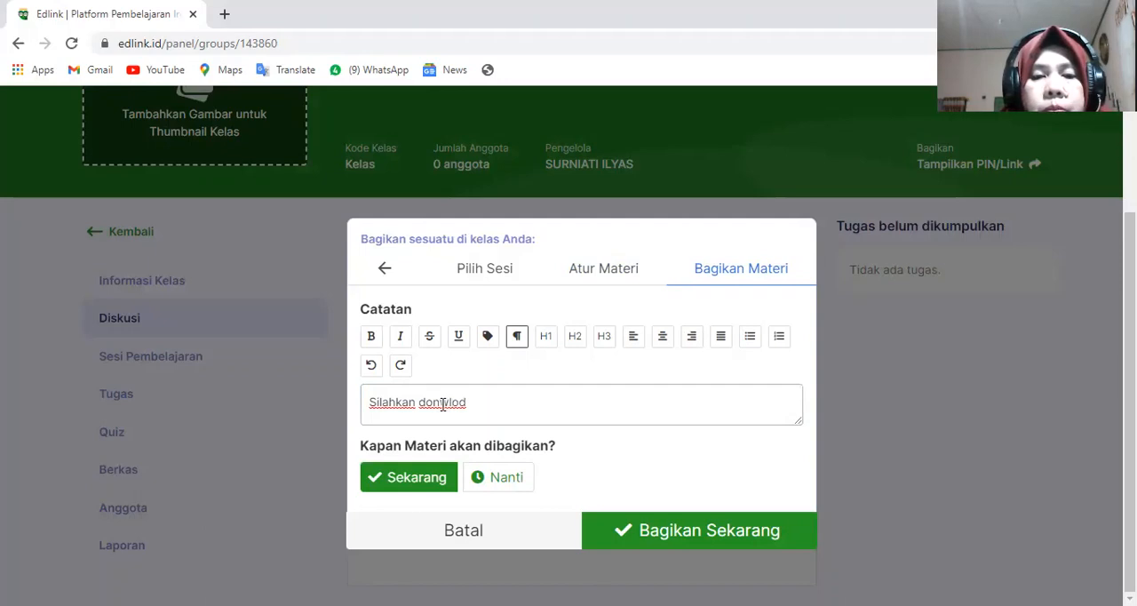
click(443, 404)
text(l)
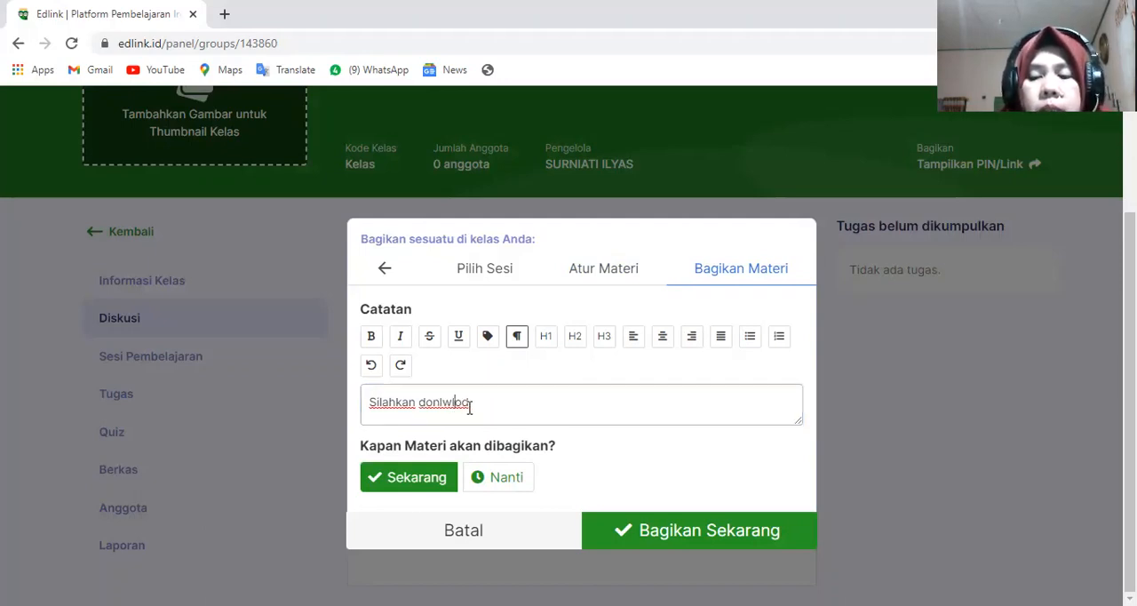
key(BackSpace)
click(474, 403)
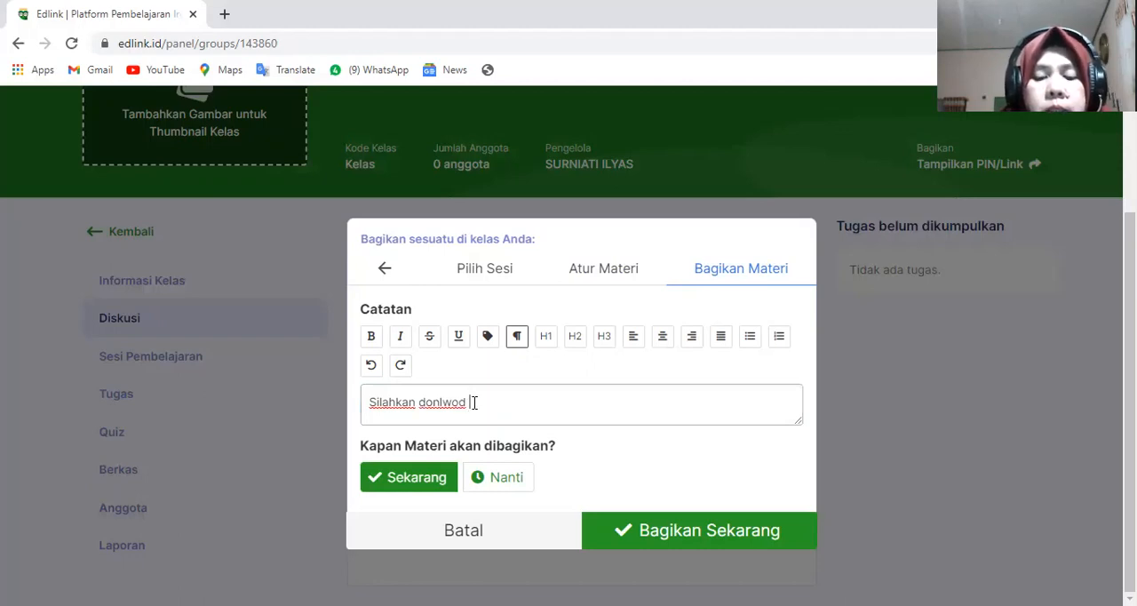
- Complete the Catatan note with "kontrak belajar diisi identitasnya dan ditanda tangani"
text(kontra)
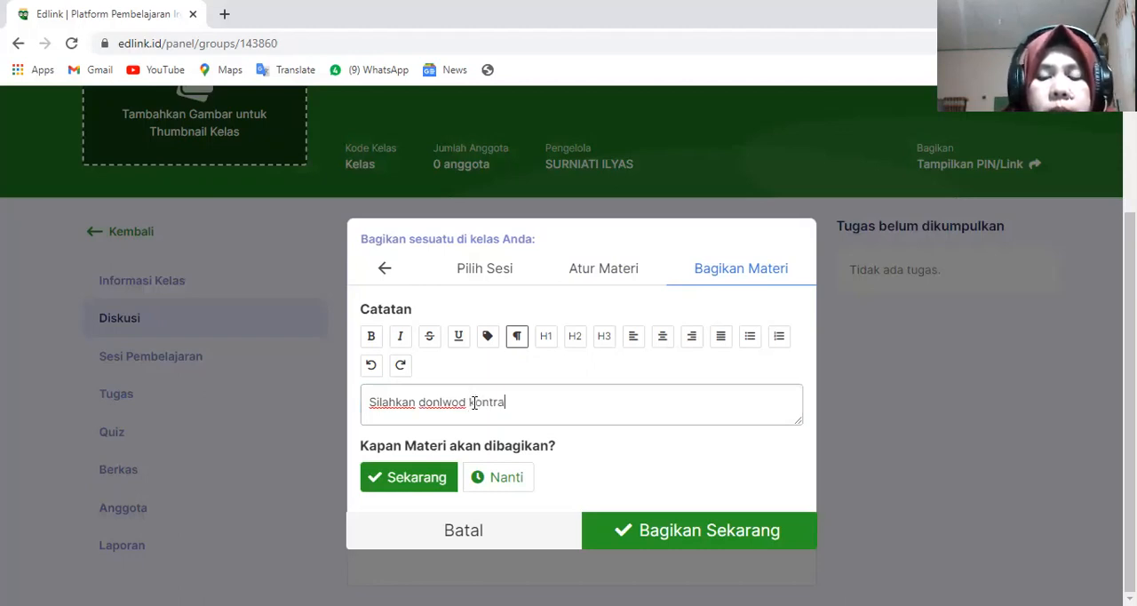
text(k belajar)
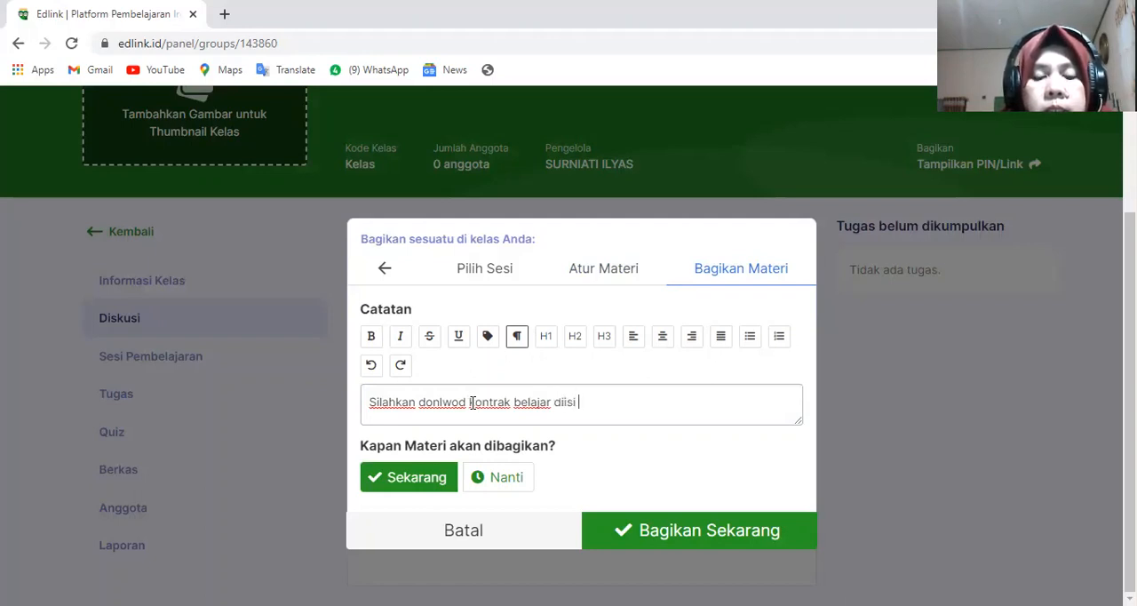
text(diisi ident)
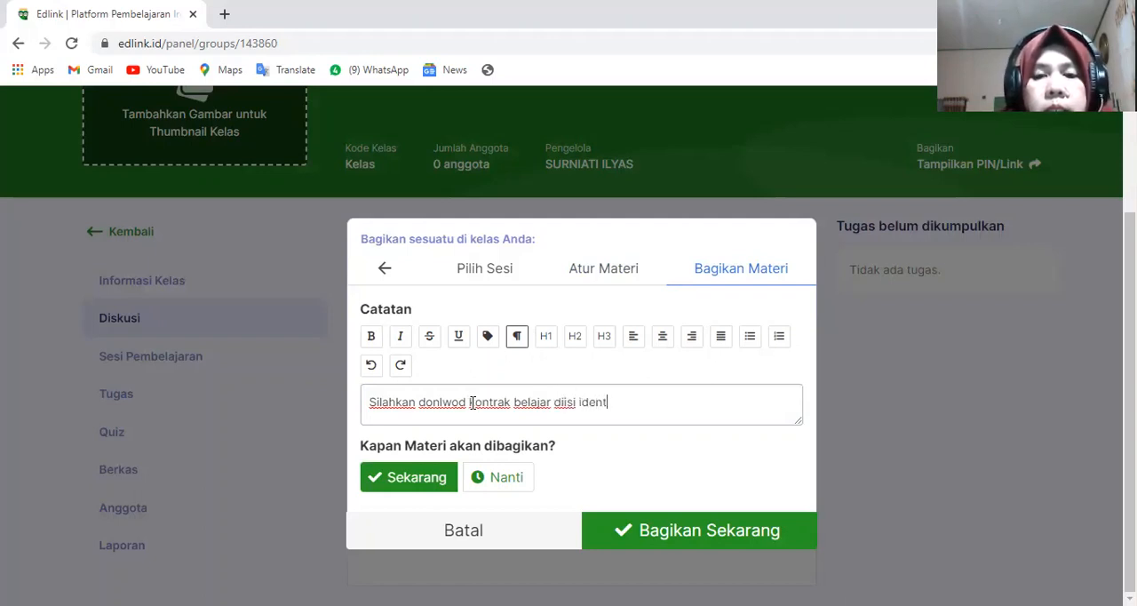
text(ita)
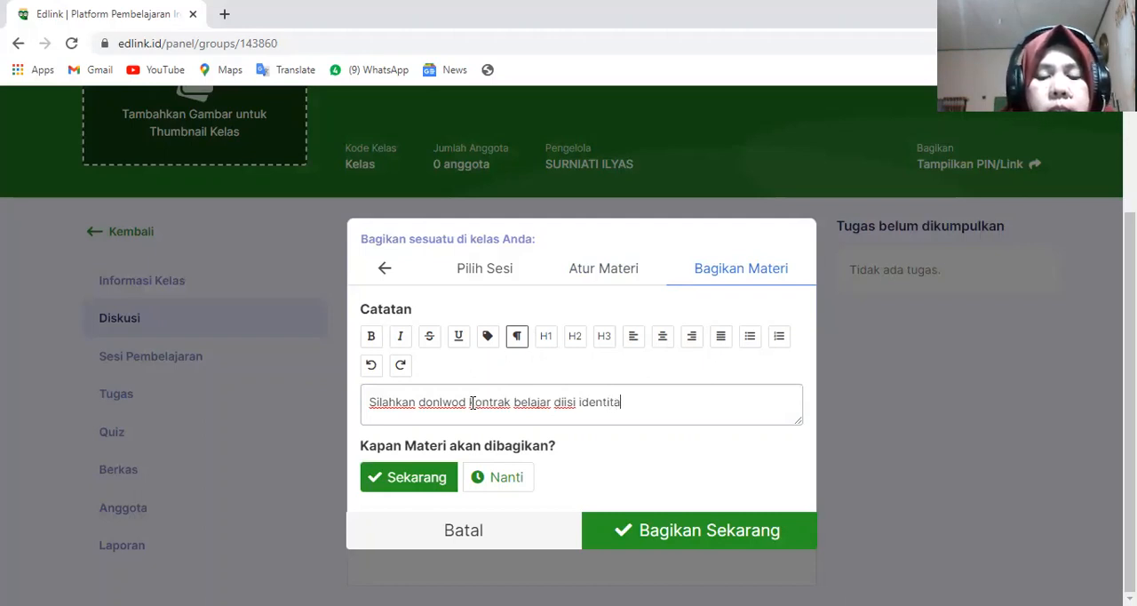
text(snya dan di)
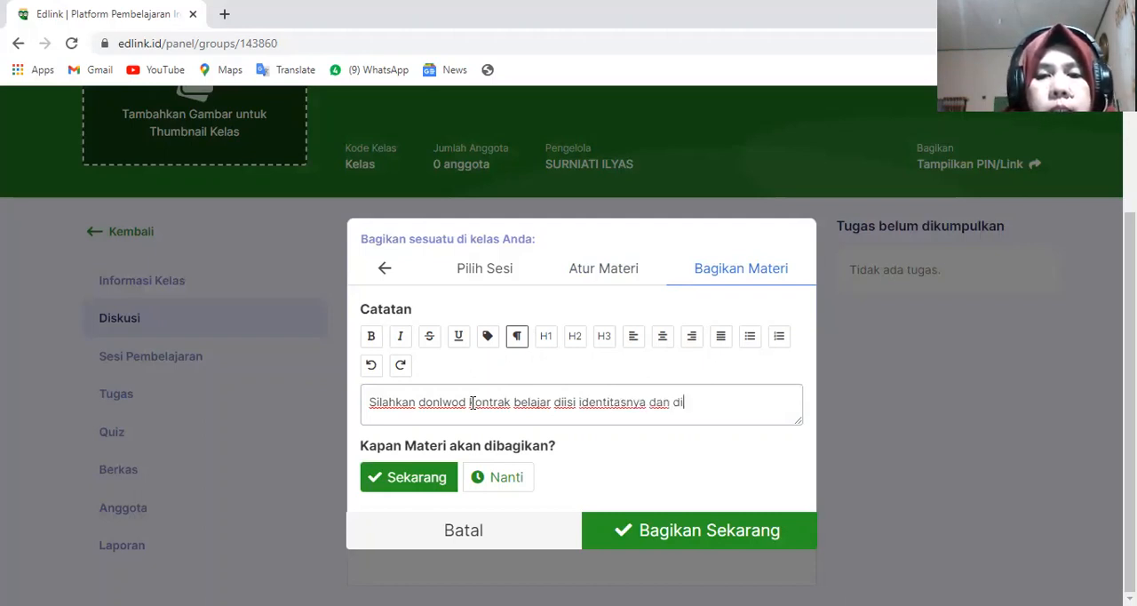
text(tanda yan)
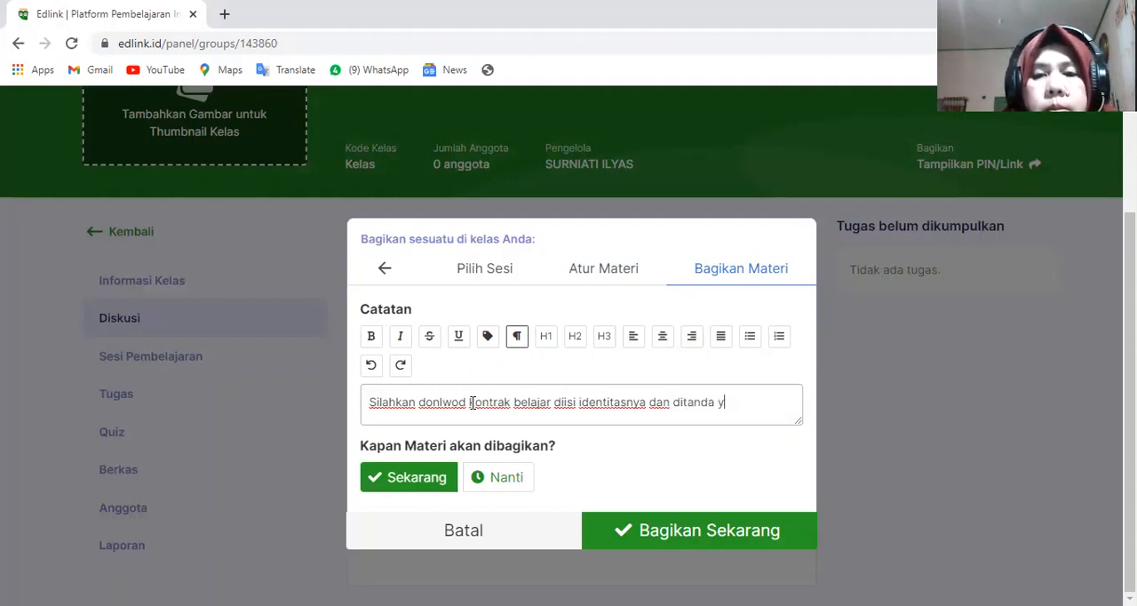
key(BackSpace)
text(tangani)
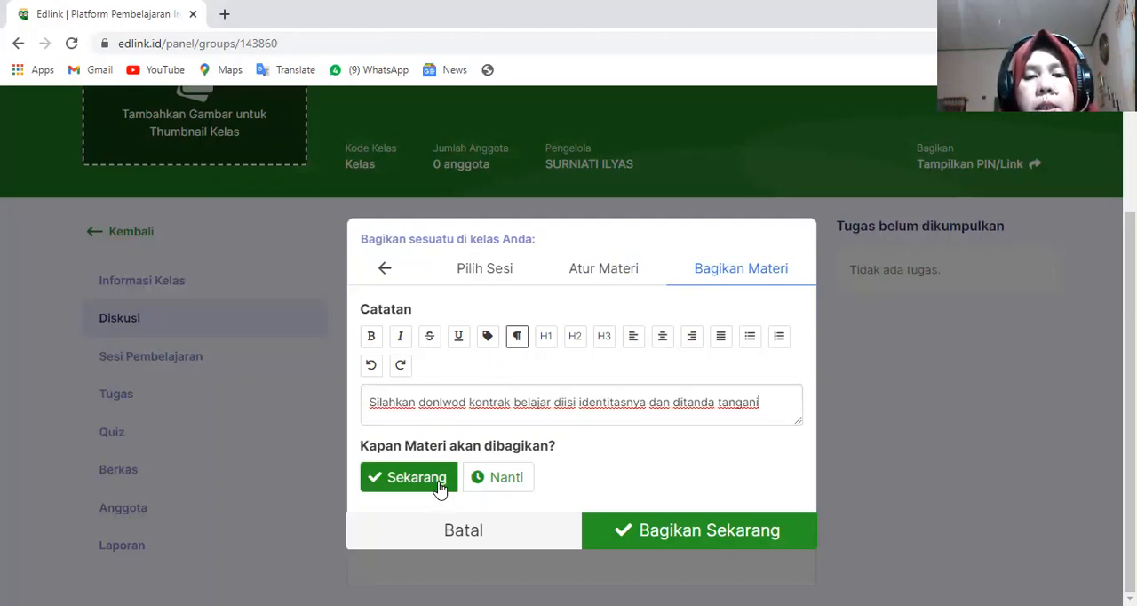
- Look at the Nanti scheduling option, return the sharing time to Sekarang, and share the Kontrak belajar material with the class
click(506, 483)
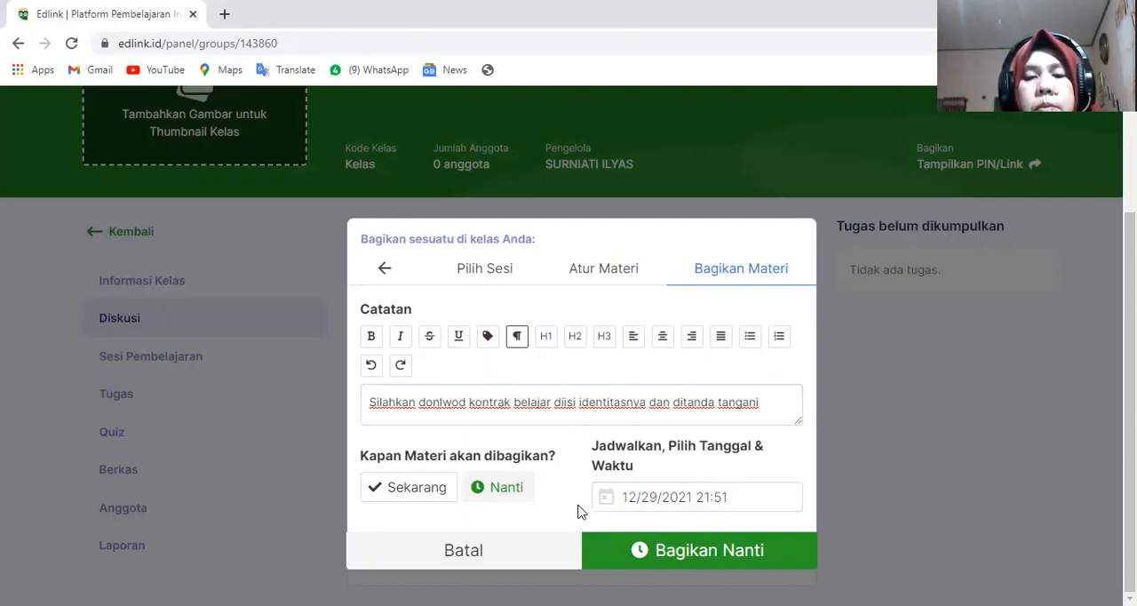
click(428, 497)
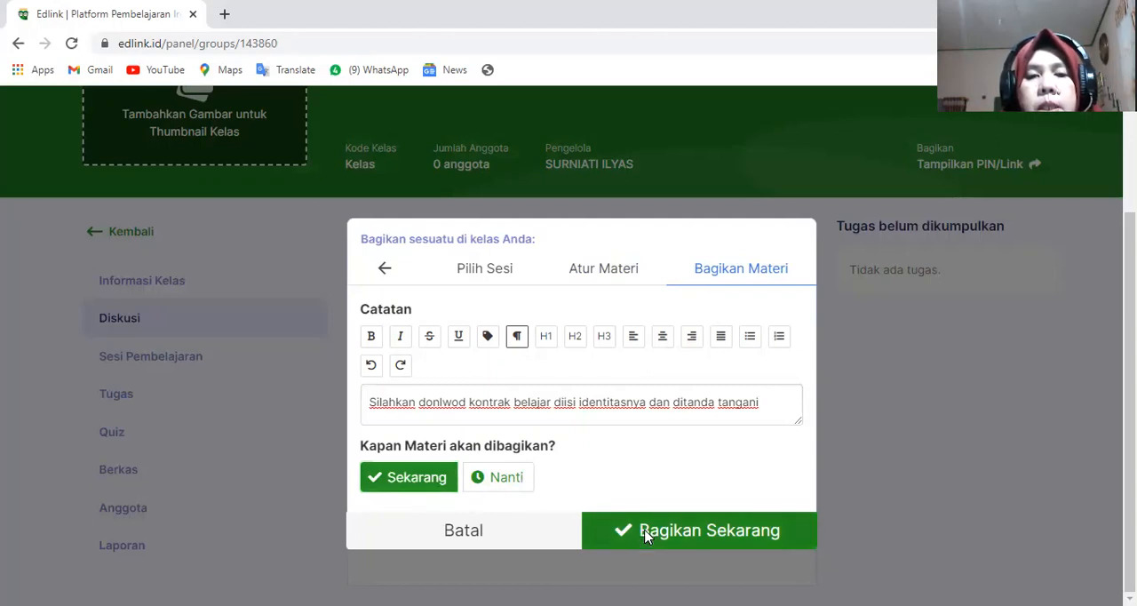
click(646, 538)
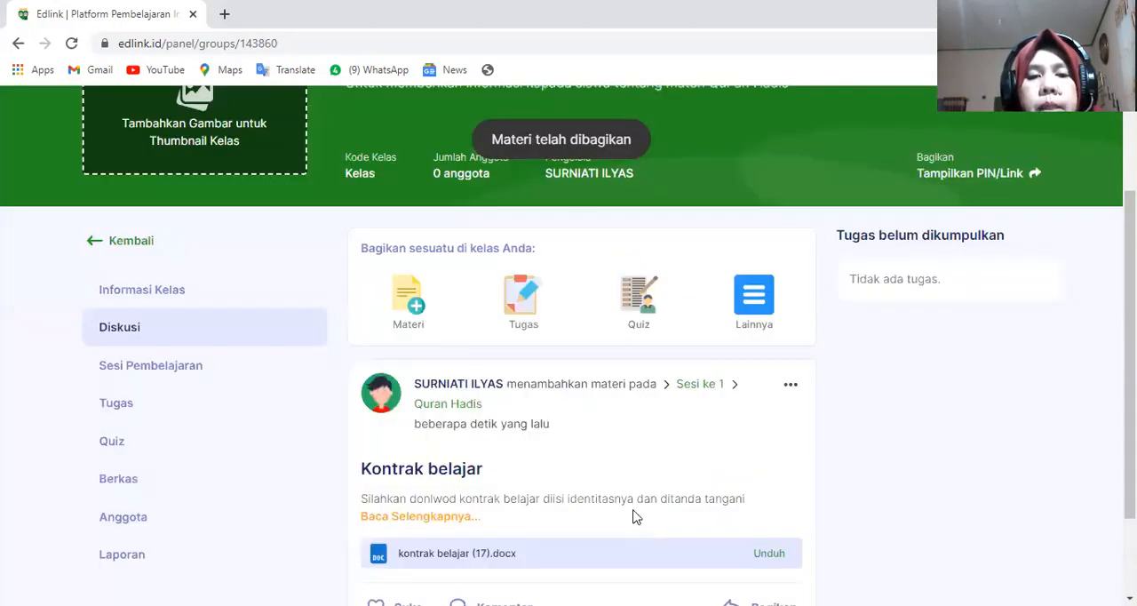
scroll(635, 511, down, 2)
scroll(636, 475, up, 1)
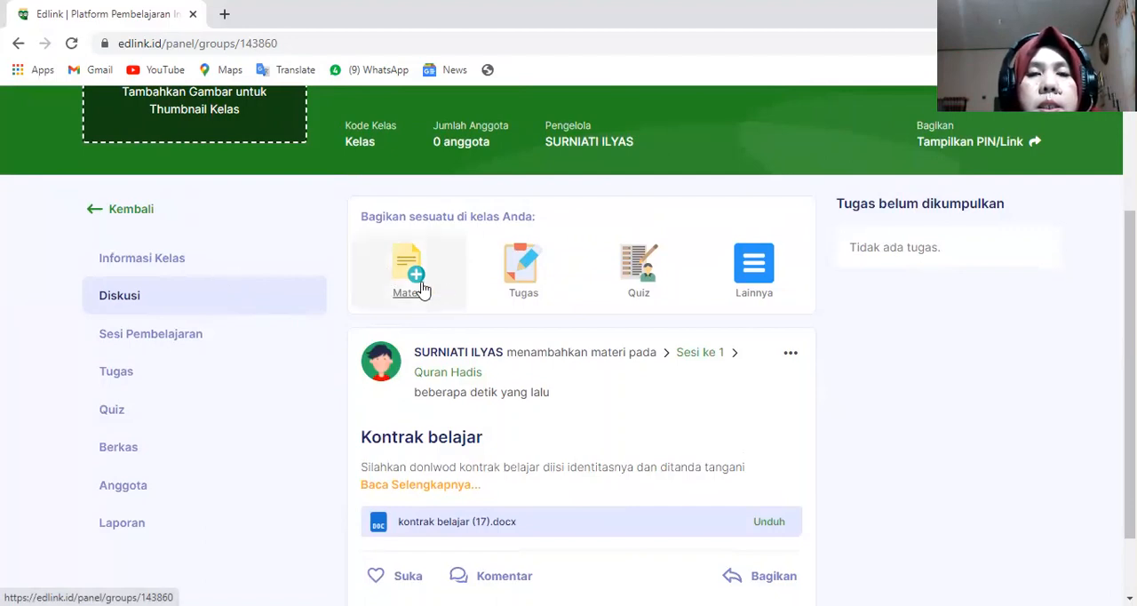
- Look through the class's Informasi Kelas, Diskusi, Sesi Pembelajaran and Tugas pages, ending at the shared material in Diskusi
click(182, 273)
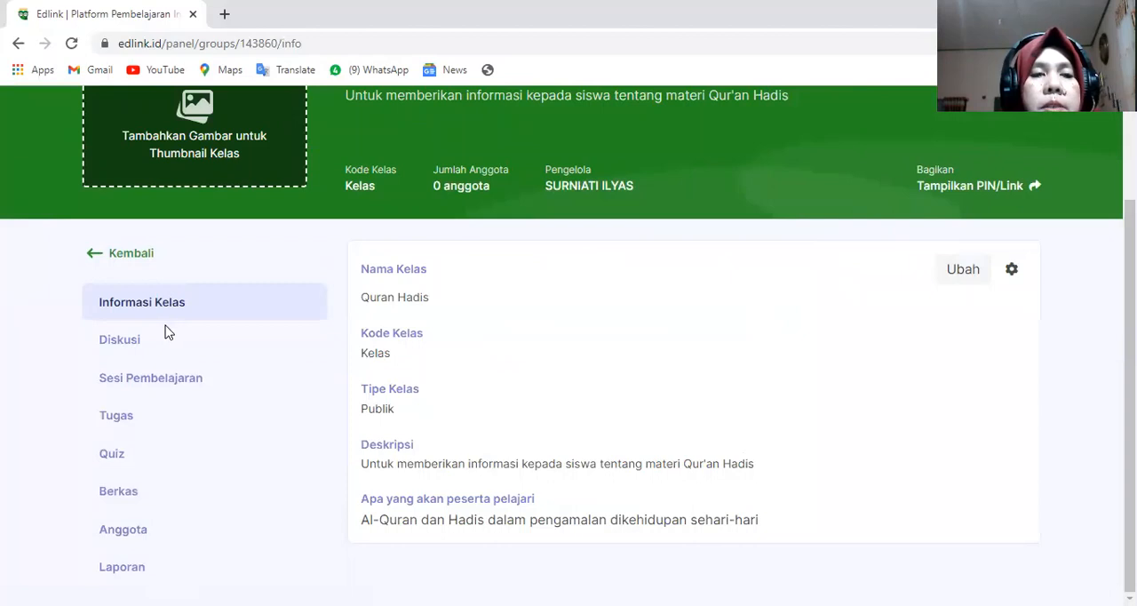
click(135, 346)
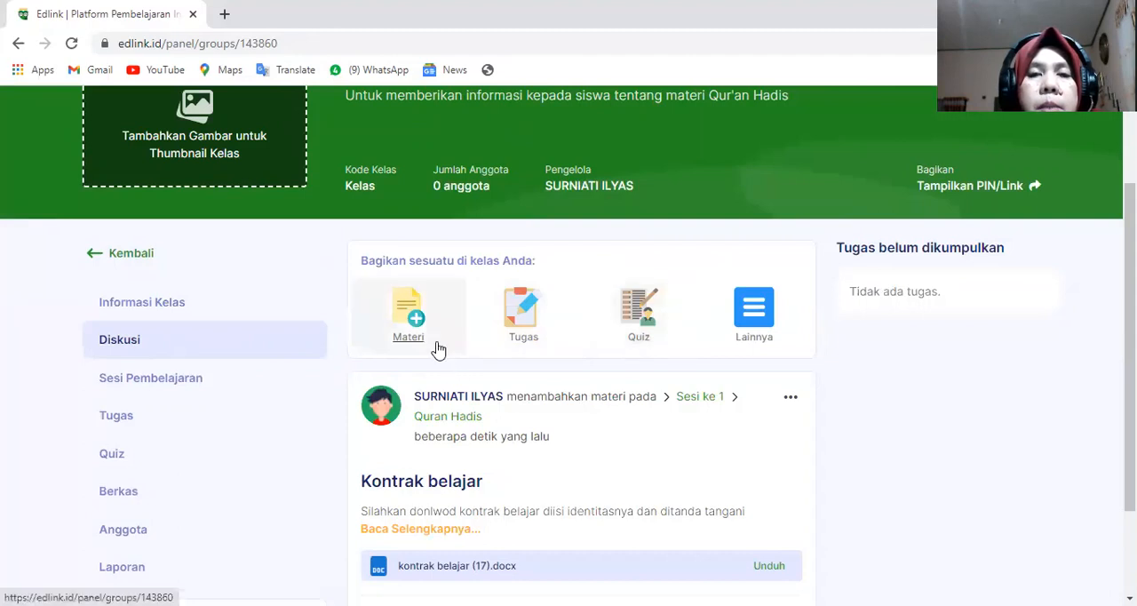
click(177, 387)
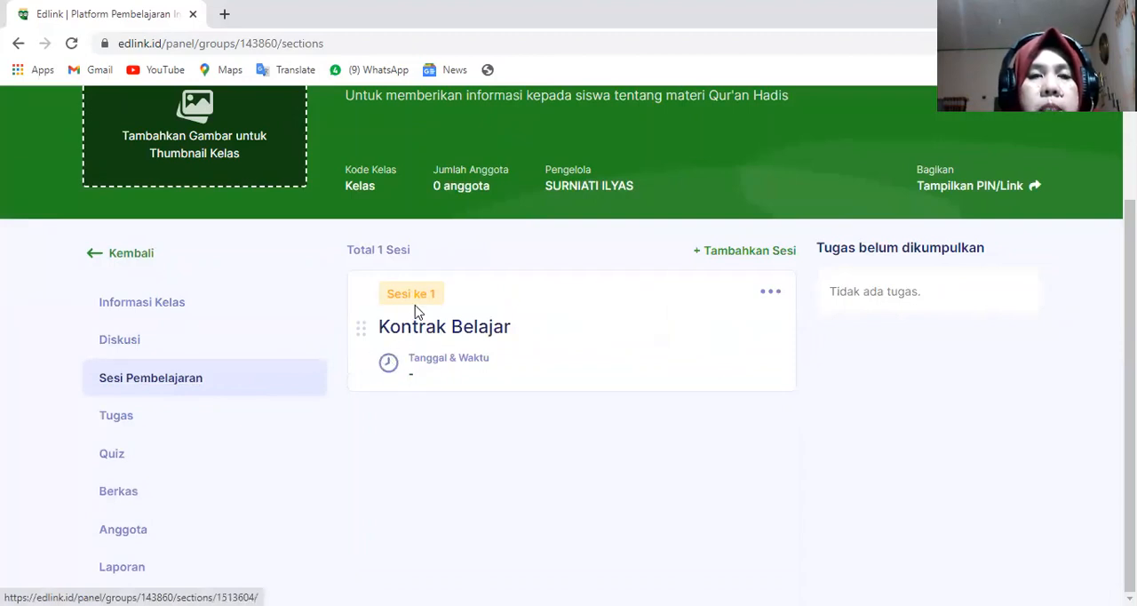
click(132, 425)
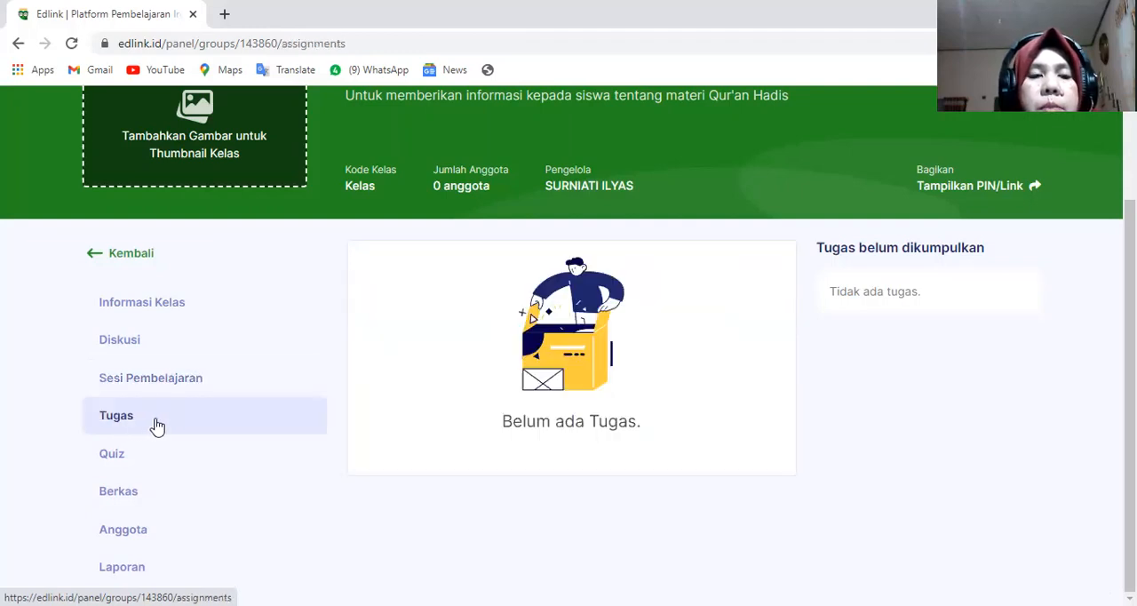
click(136, 259)
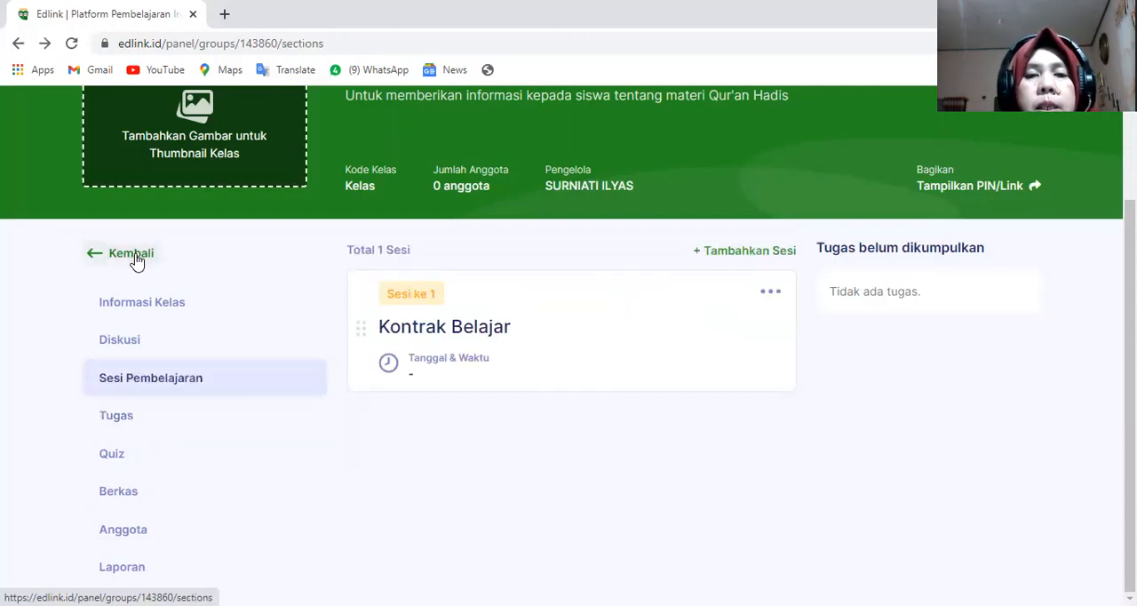
click(137, 262)
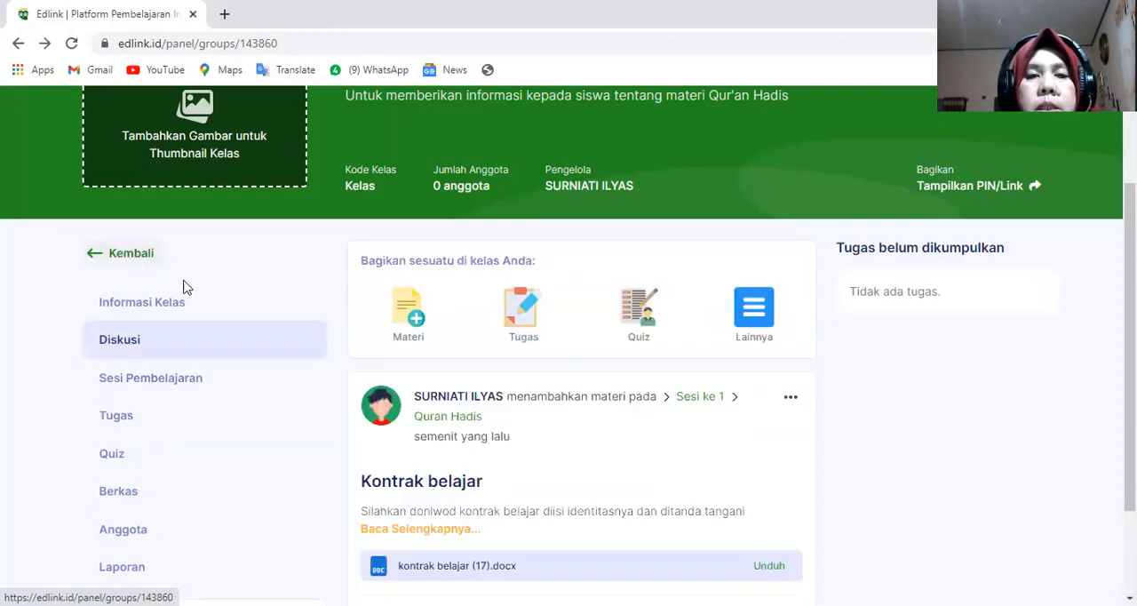
scroll(509, 368, down, 1)
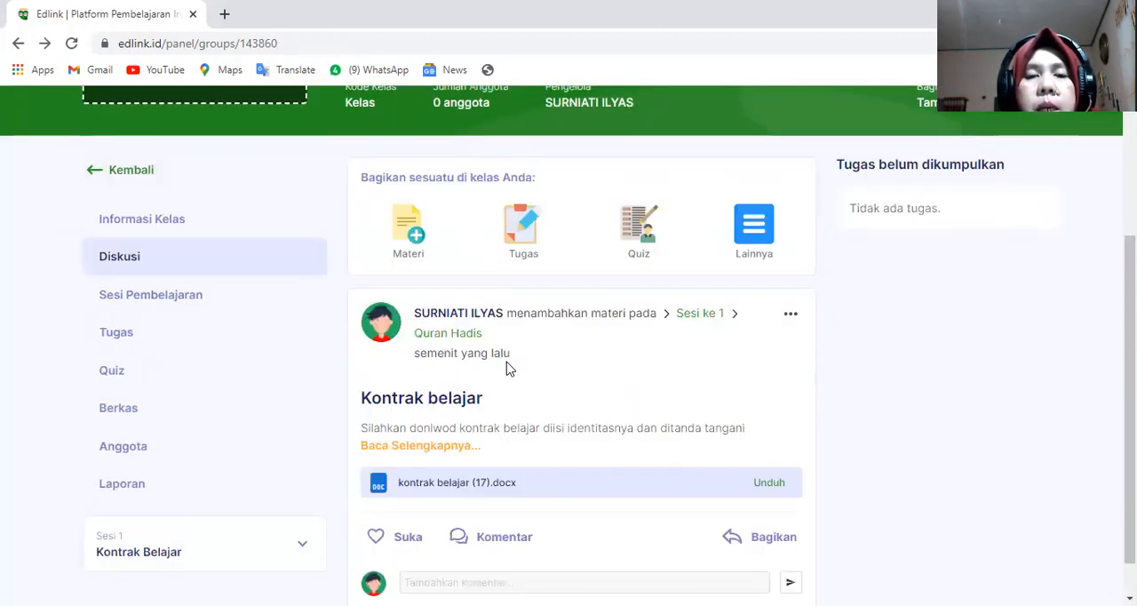
scroll(509, 367, up, 1)
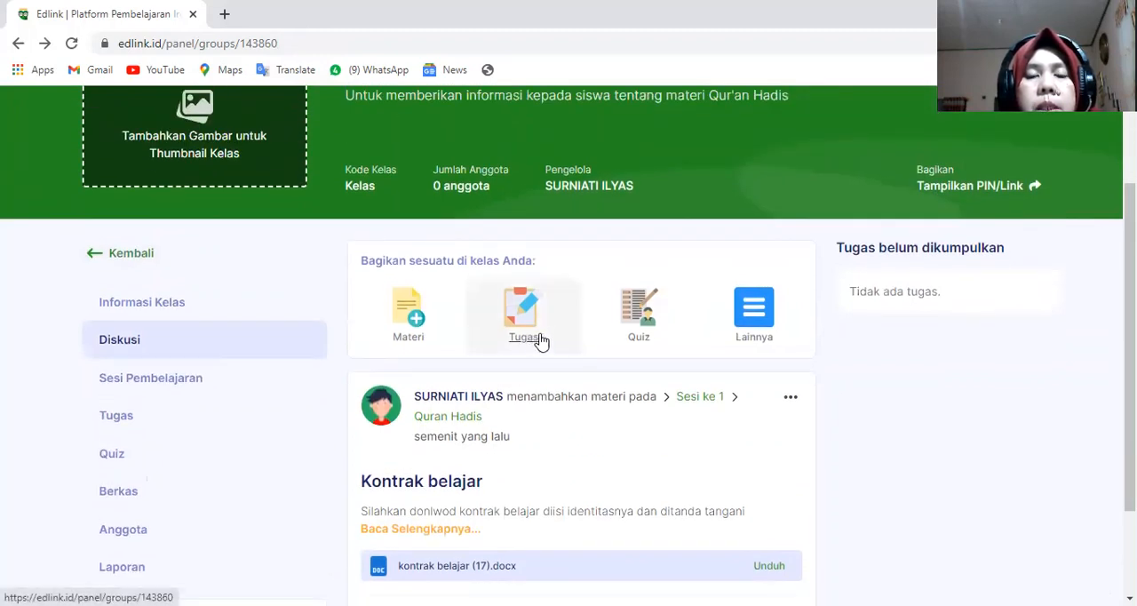
- Start sharing a Tugas with the class and assign it to a new session (Buat Sesi Baru)
click(540, 342)
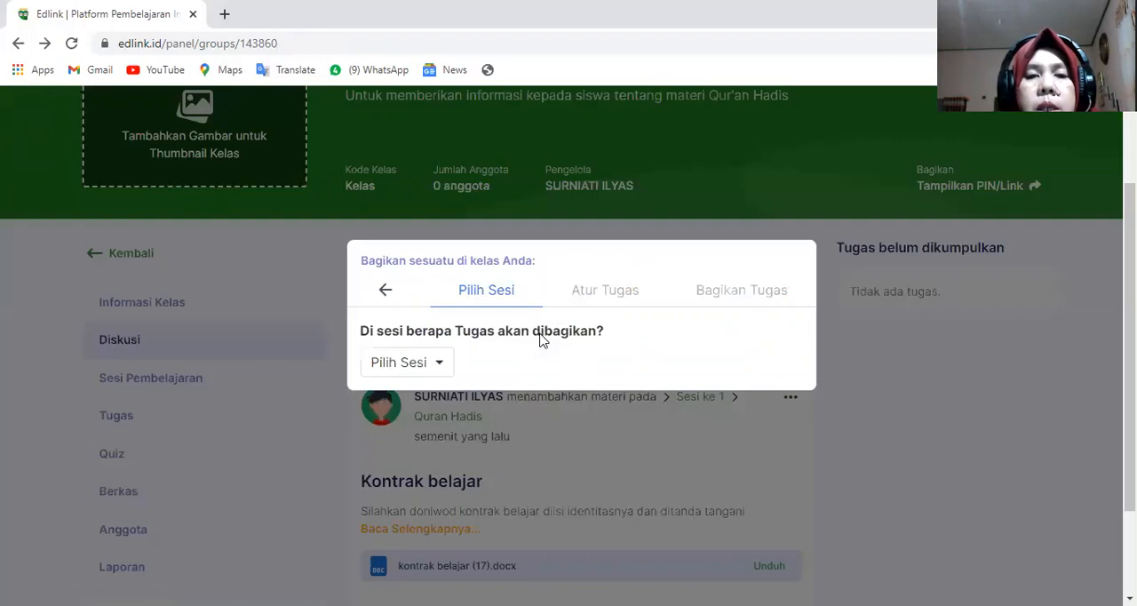
click(439, 370)
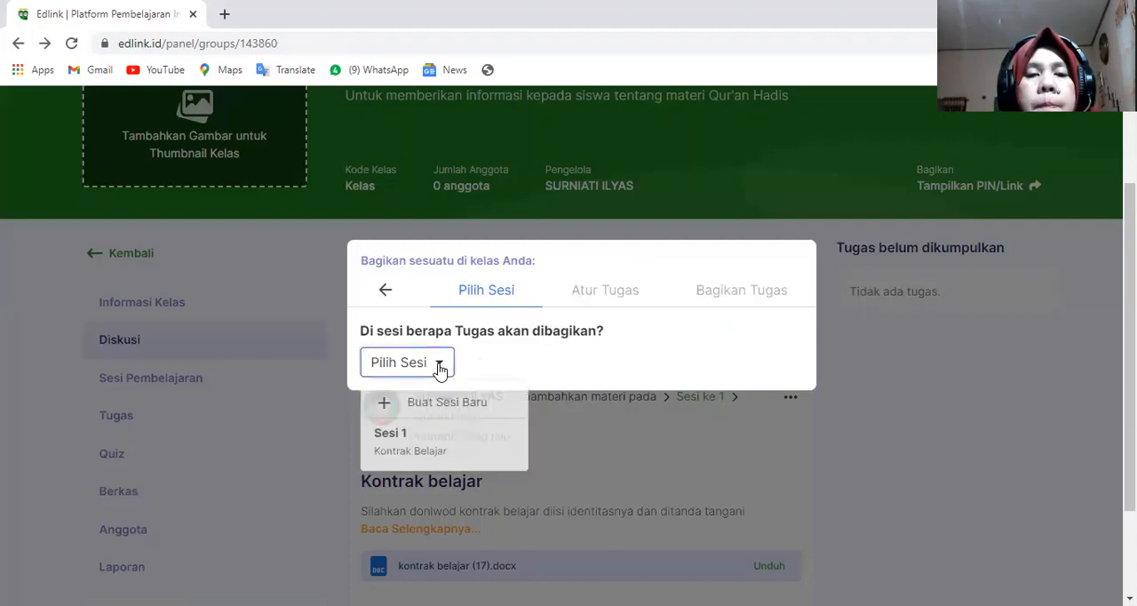
click(384, 410)
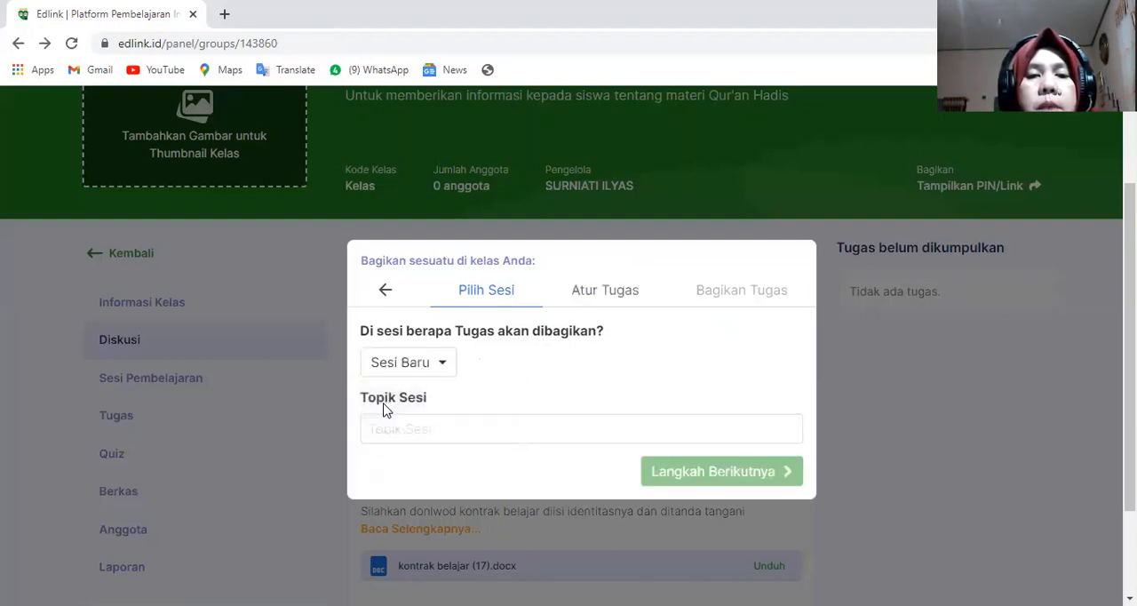
click(410, 419)
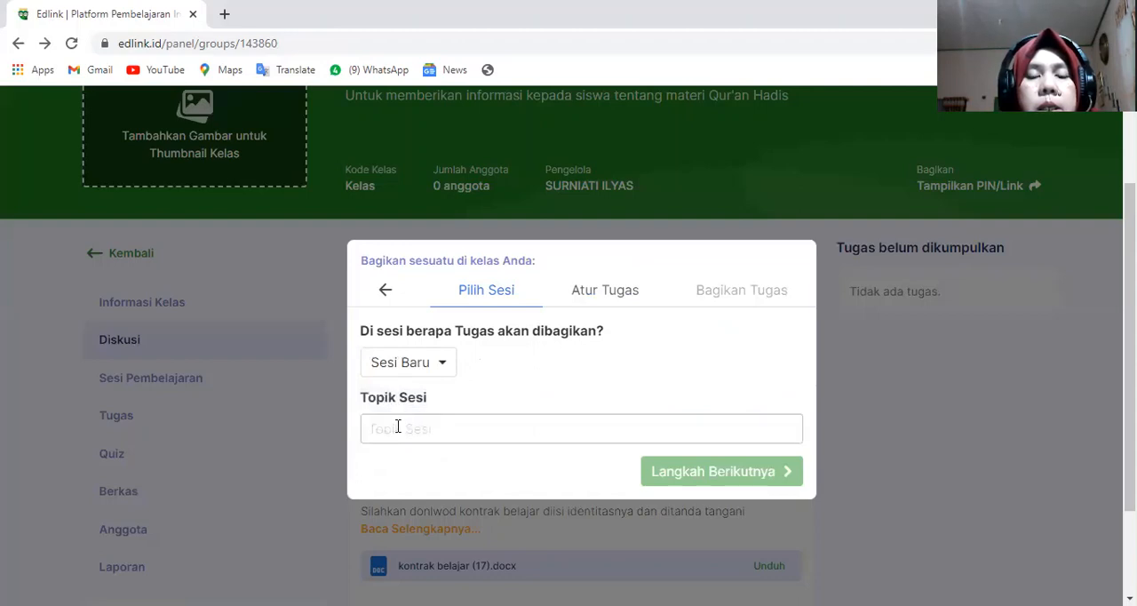
click(398, 426)
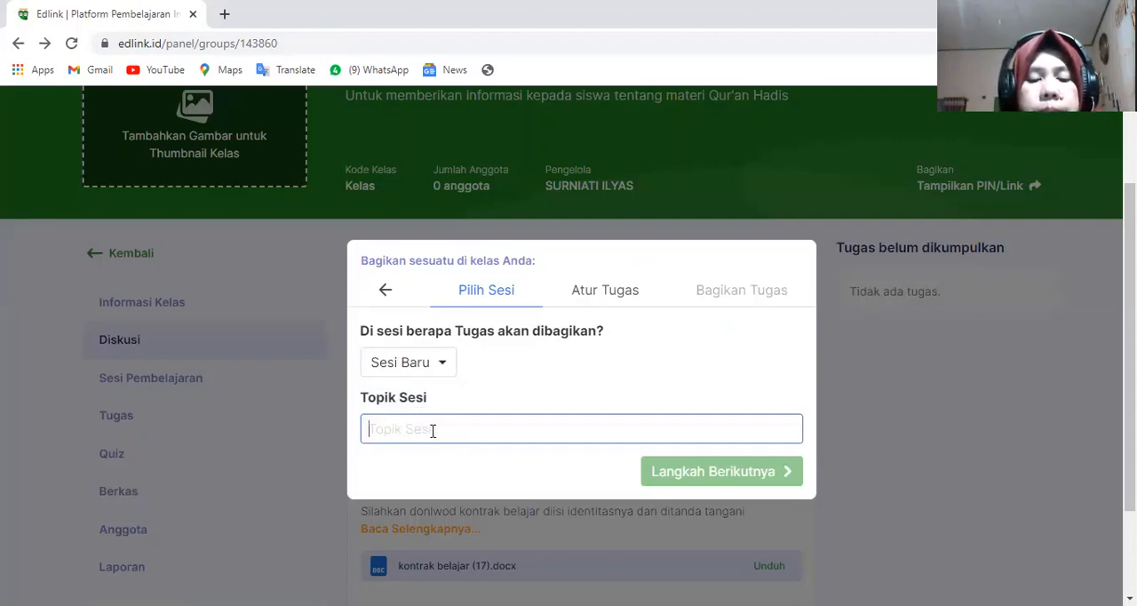
- Begin the new session's Topik Sesi with the words "Membuat resume tentang"
text(Mem)
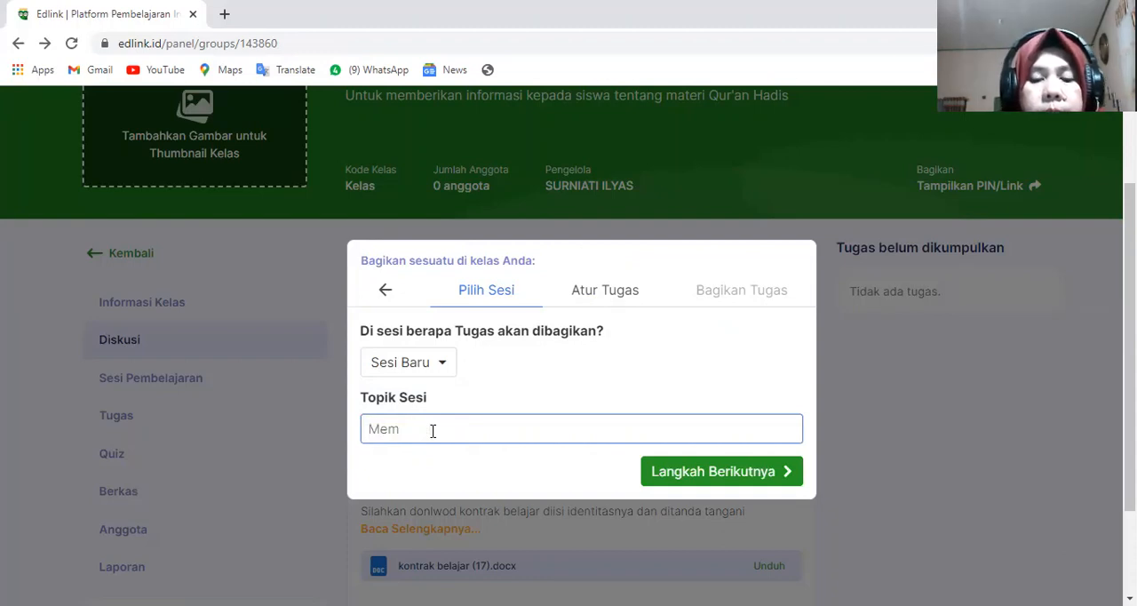
text(buat)
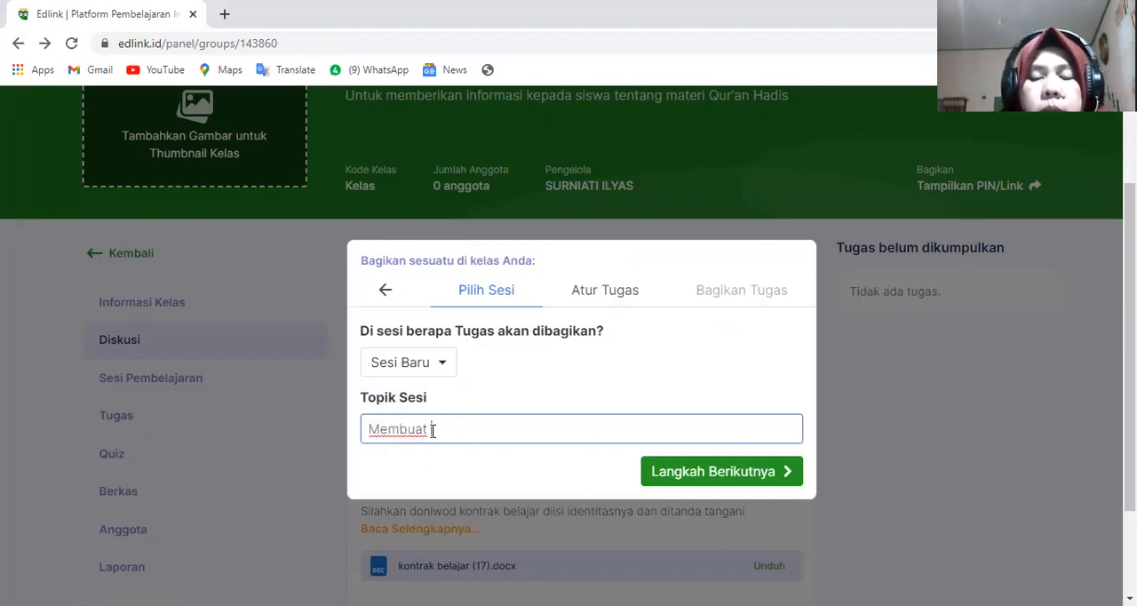
key(BackSpace)
key(BackSpace)
key(BackSpace)
key(BackSpace)
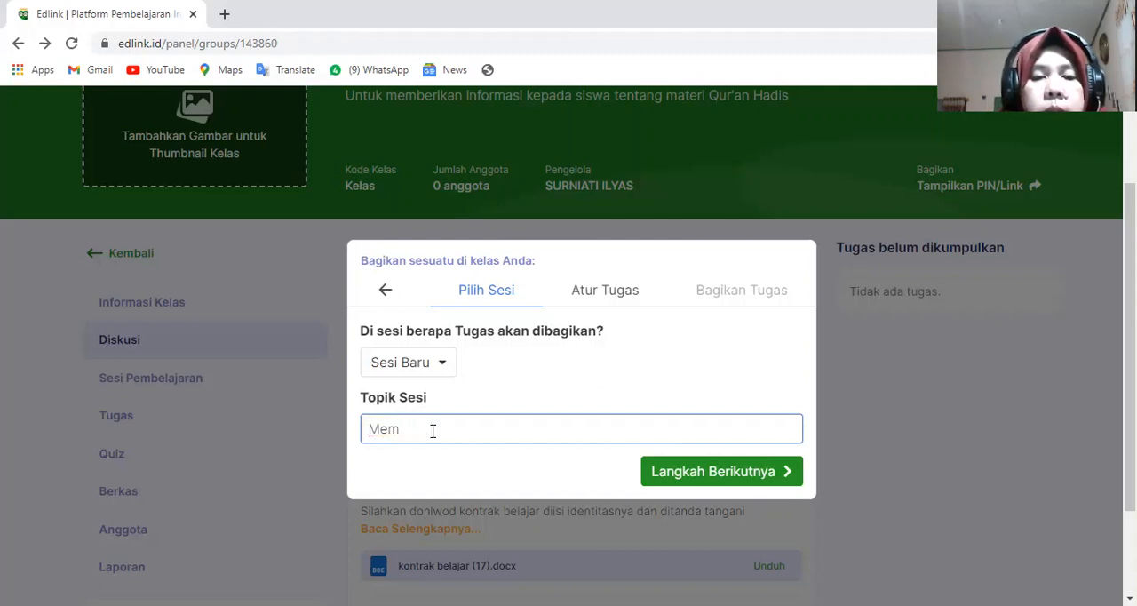
text(bu)
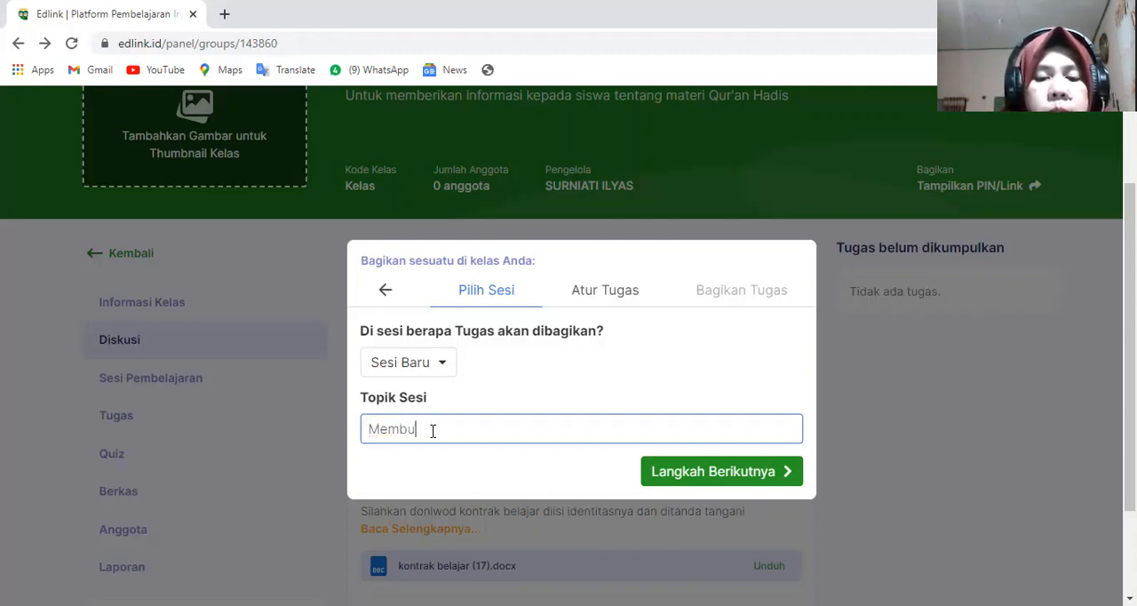
text(at )
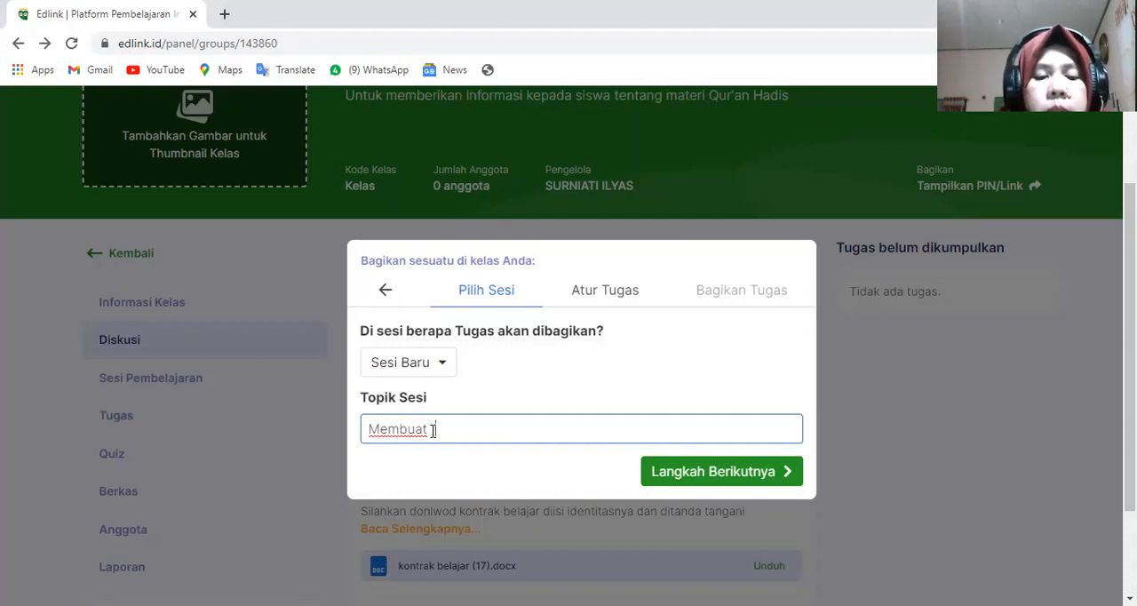
text(resume)
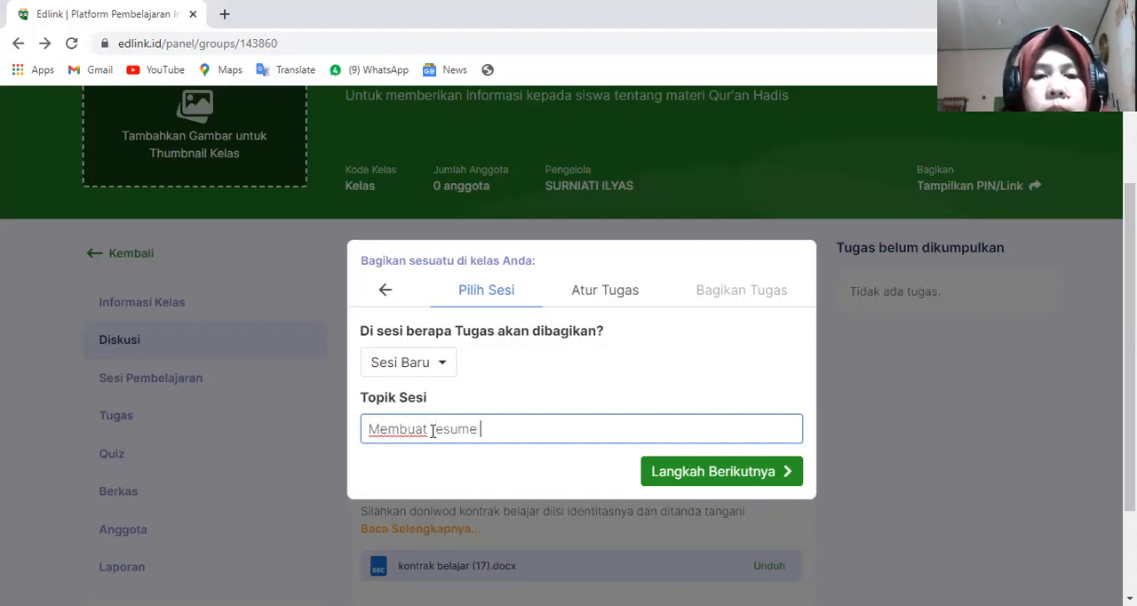
text( tentang)
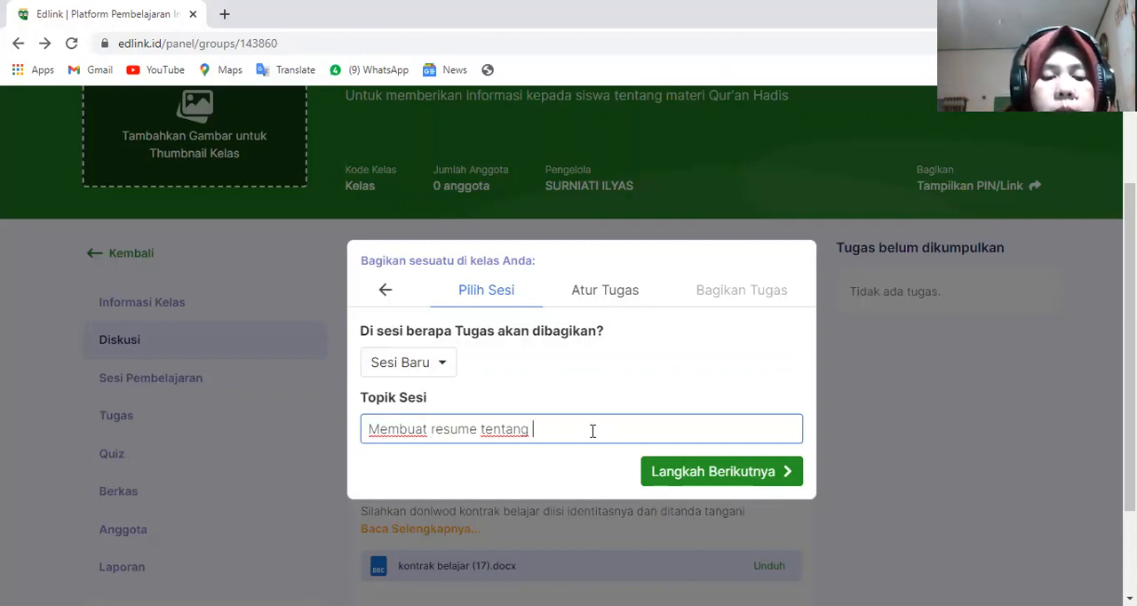
text(Al-Q)
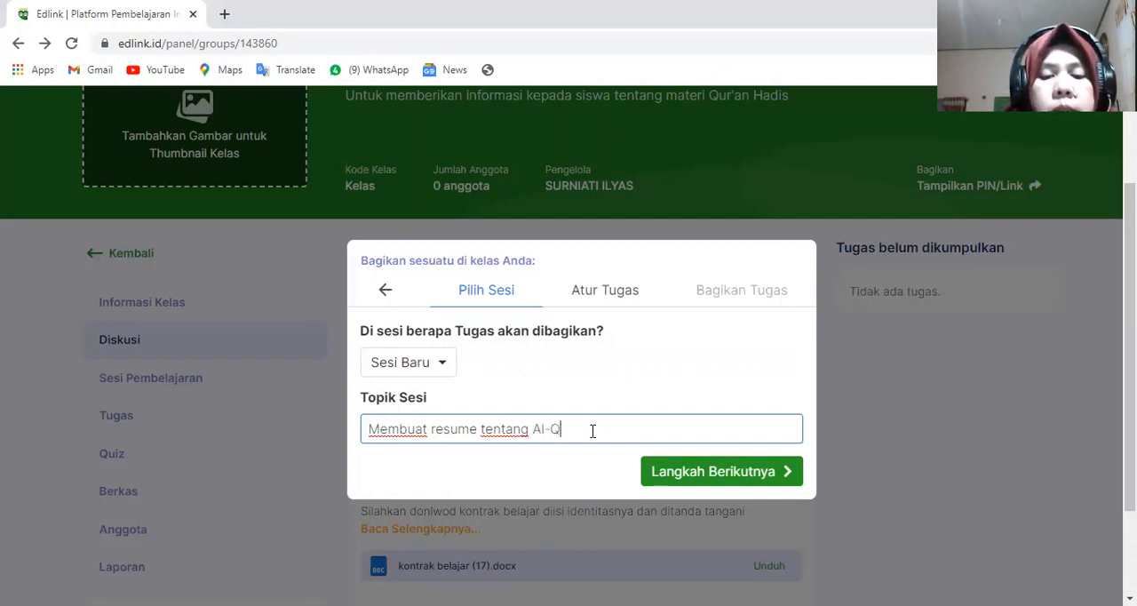
text(uran)
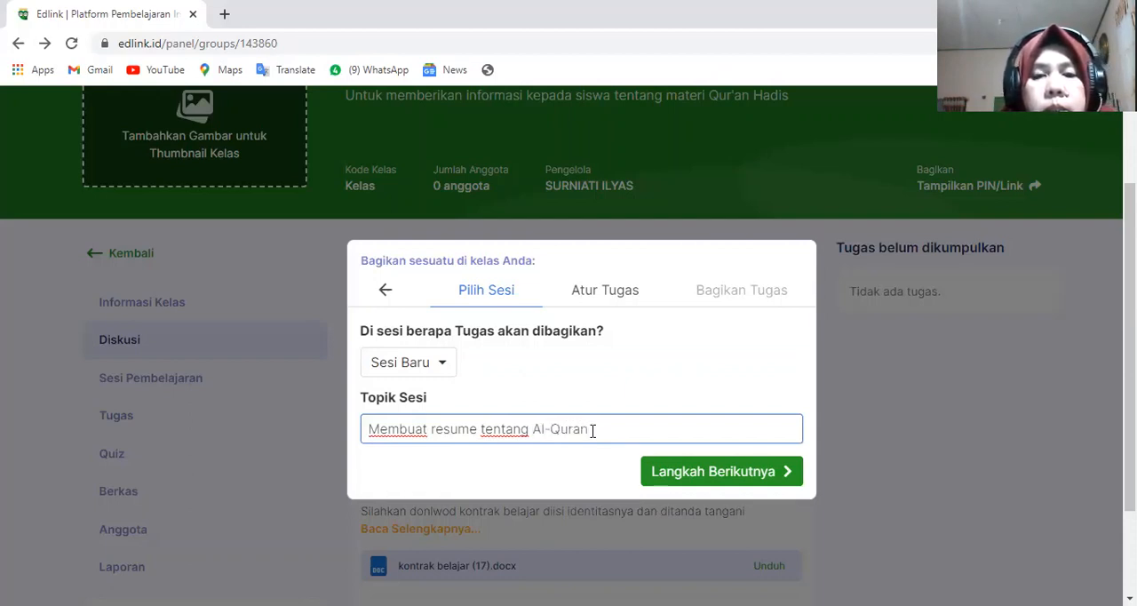
text( se bagai)
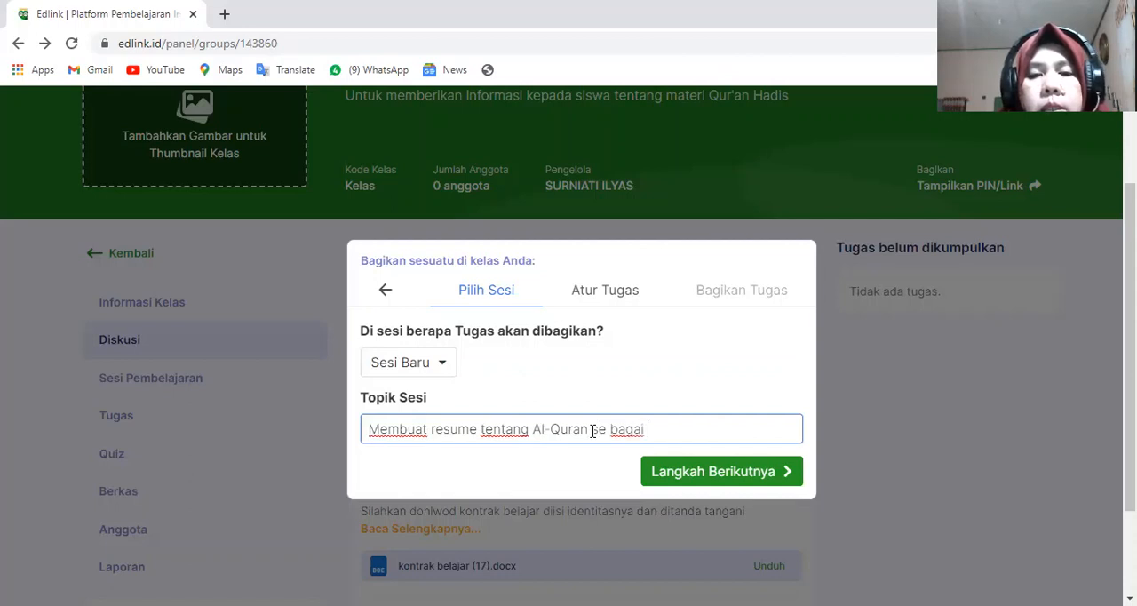
click(609, 429)
key(BackSpace)
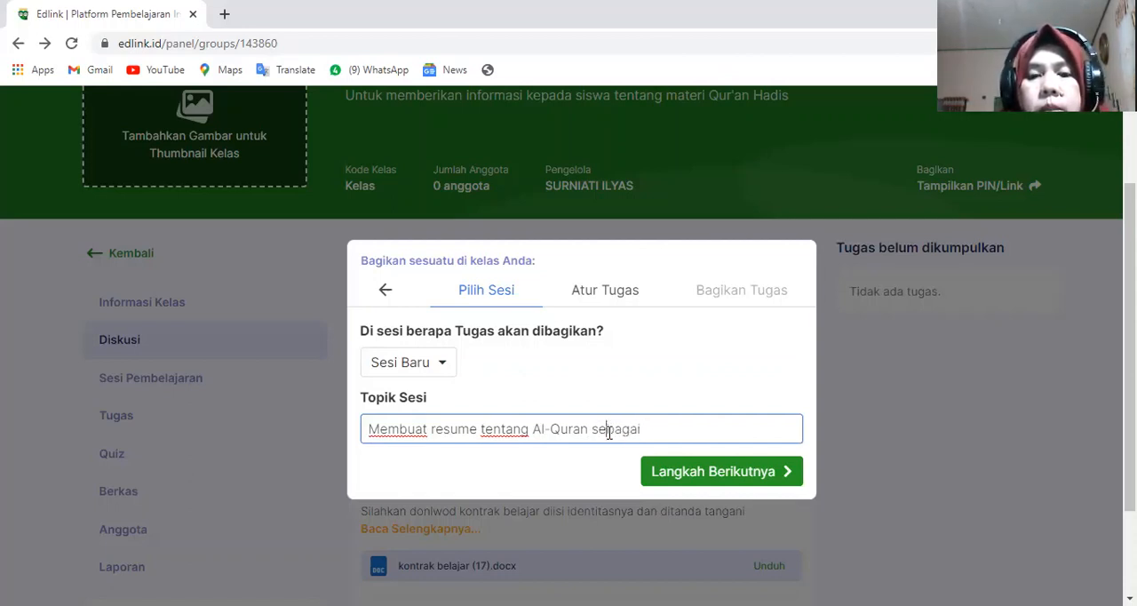
click(657, 433)
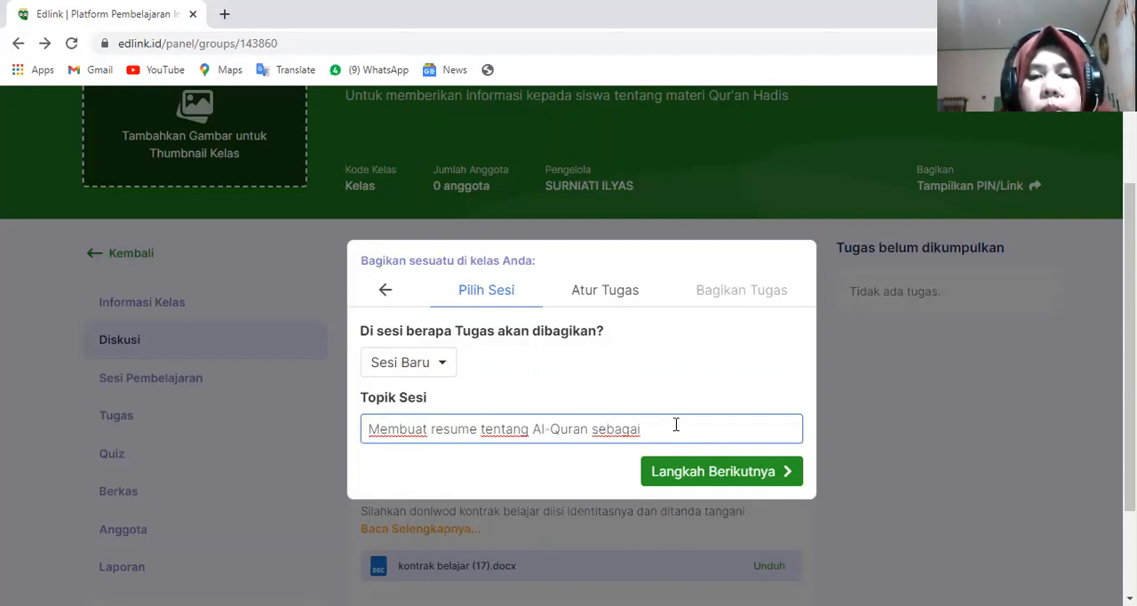
key(BackSpace)
key(BackSpace)
key(BackSpace)
key(BackSpace)
key(BackSpace)
key(BackSpace)
key(BackSpace)
key(BackSpace)
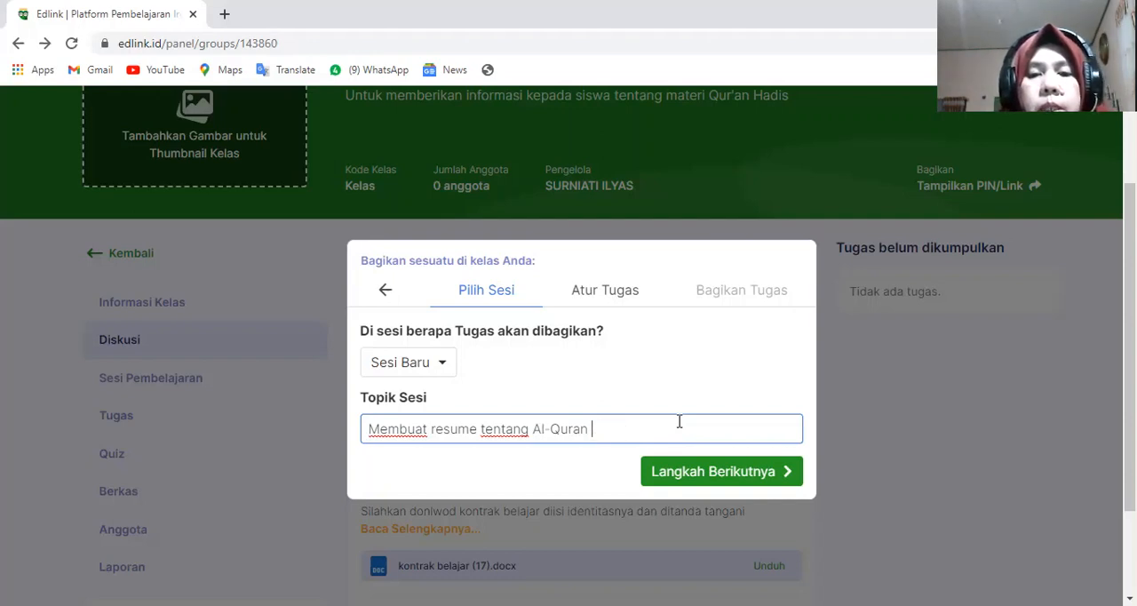
key(BackSpace)
key(BackSpace)
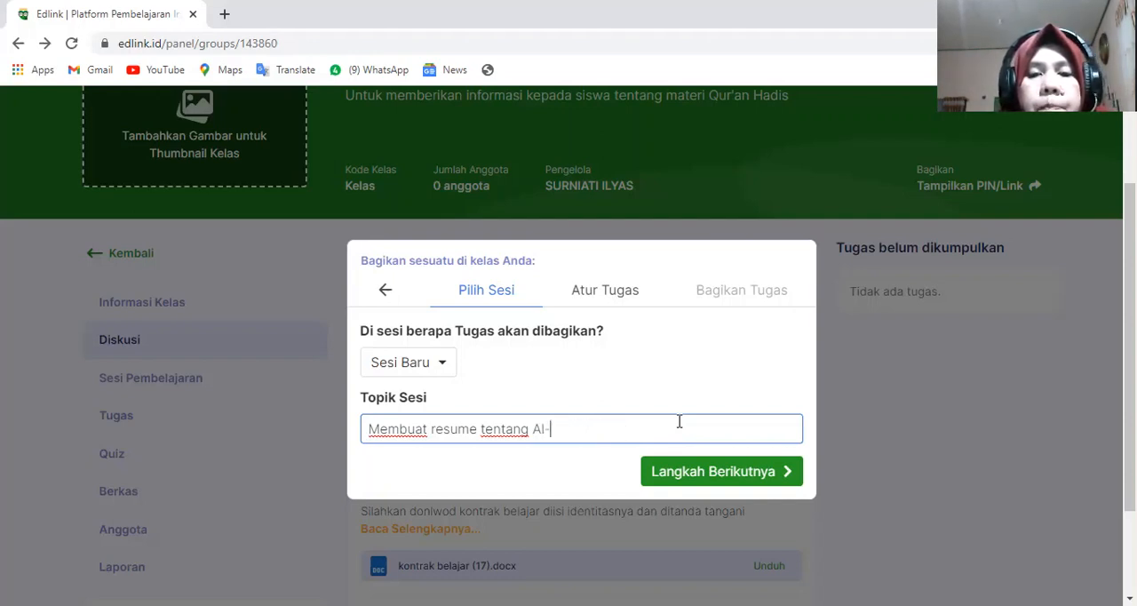
key(BackSpace)
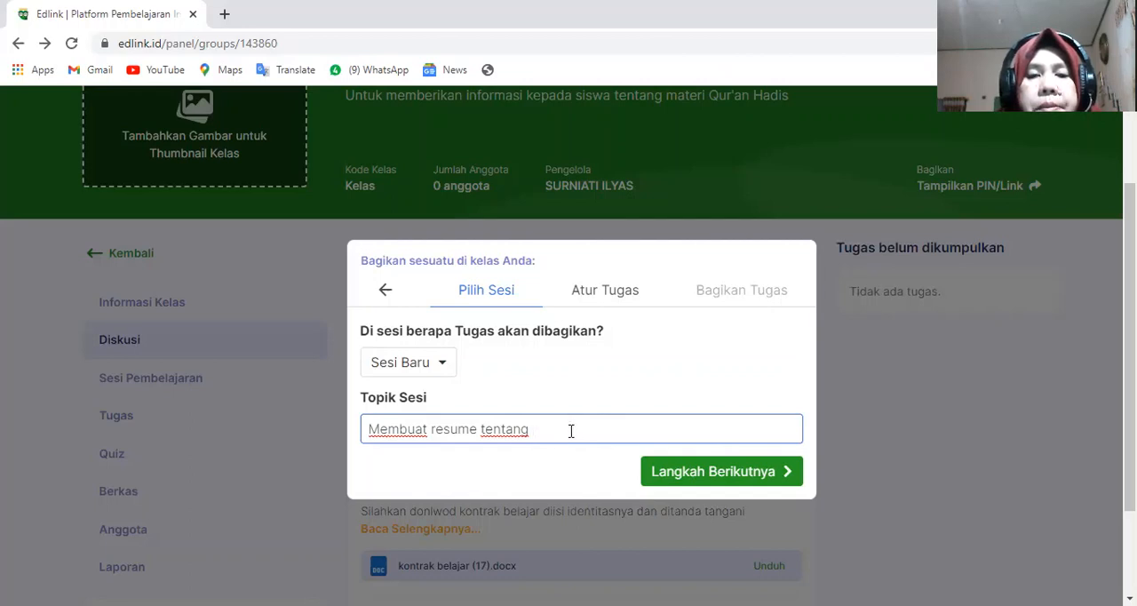
text(Bagaimana)
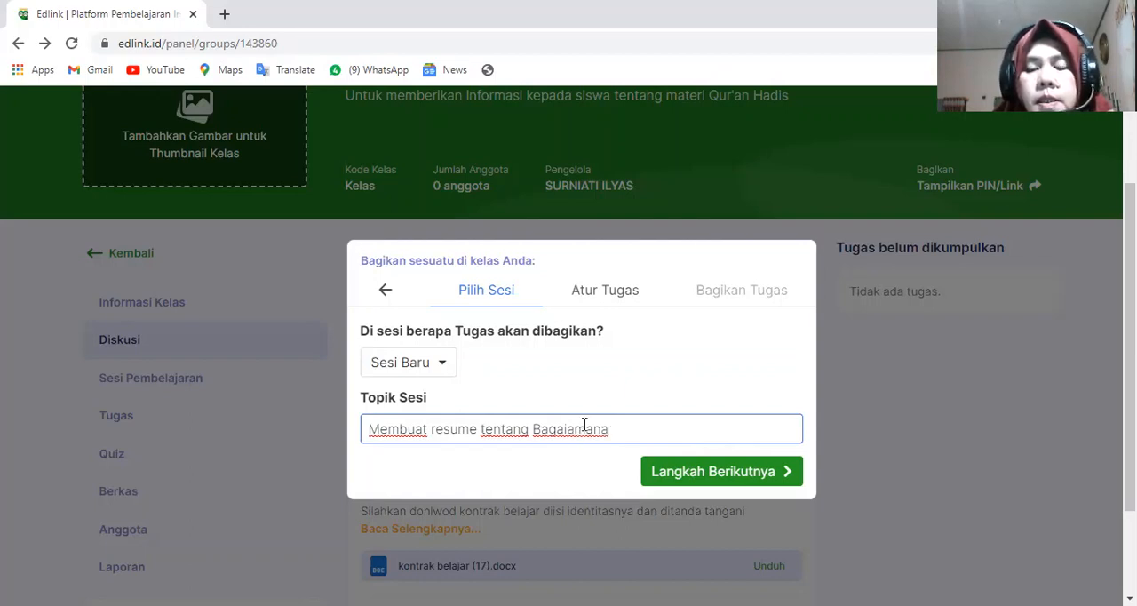
key(BackSpace)
click(636, 433)
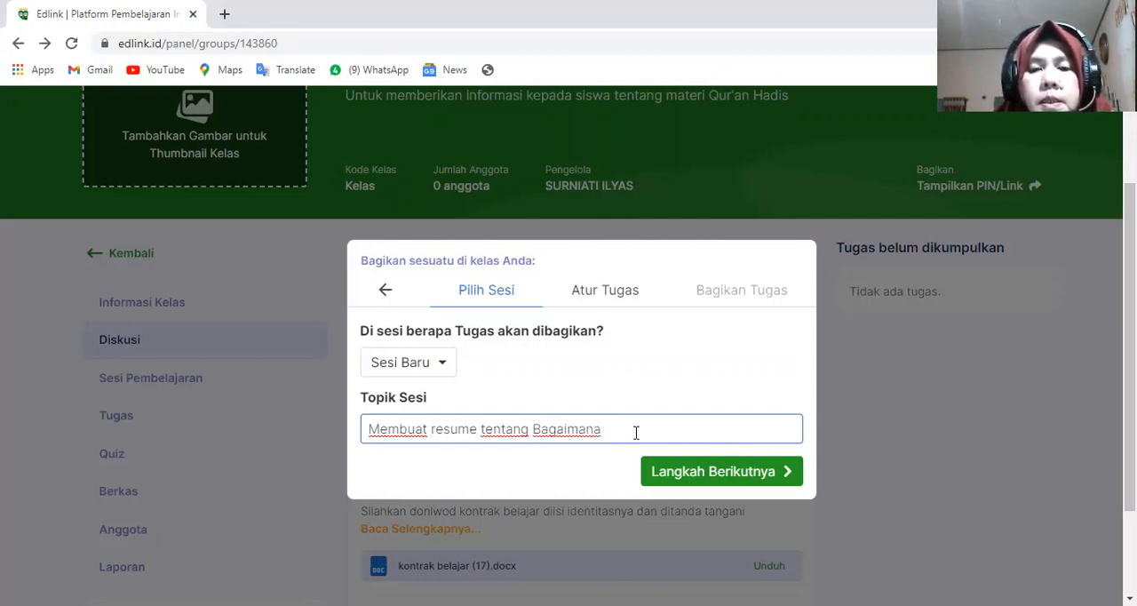
key(BackSpace)
key(BackSpace)
key(BackSpace)
key(BackSpace)
key(BackSpace)
key(BackSpace)
key(BackSpace)
key(BackSpace)
key(BackSpace)
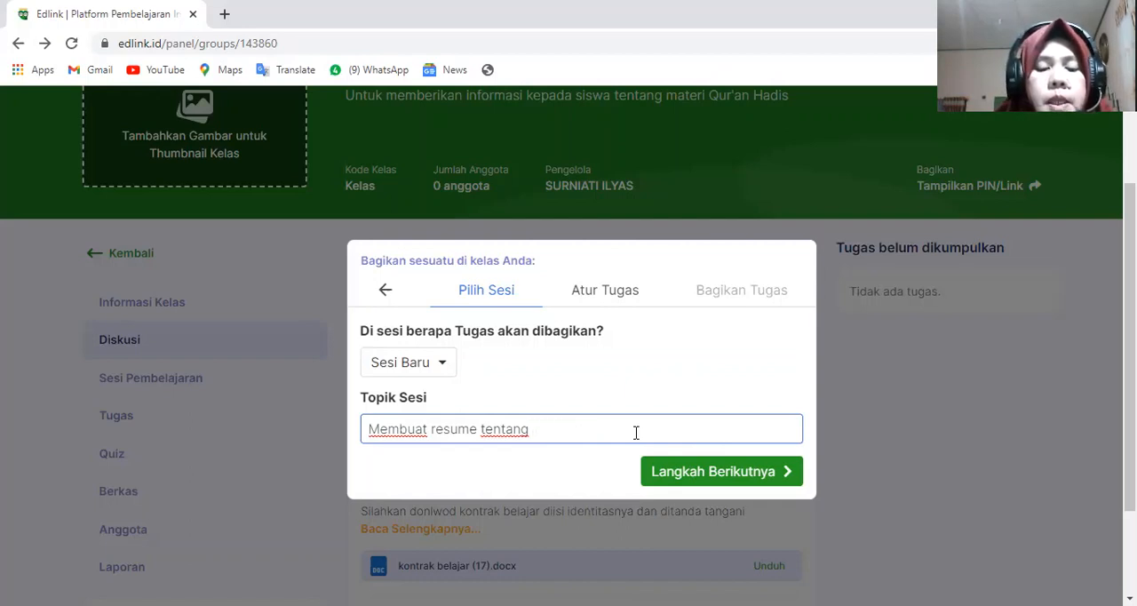
- Complete the Topik Sesi as "Membuat resume tentang cara Al-Quran diturunkan" and continue to the Tugas setup
text(cara Al-)
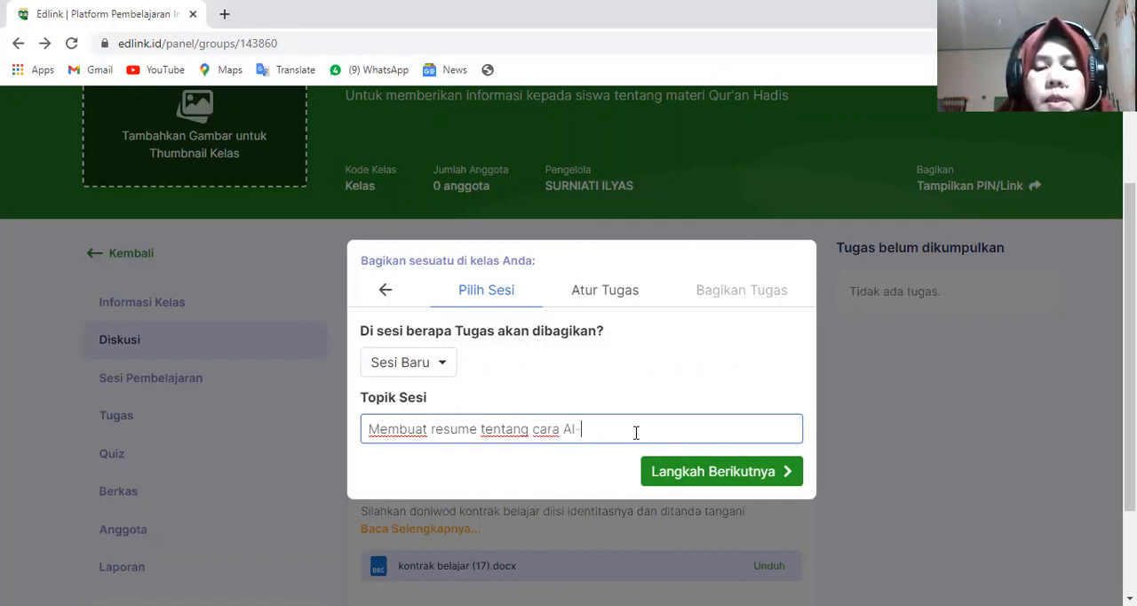
text(Quran)
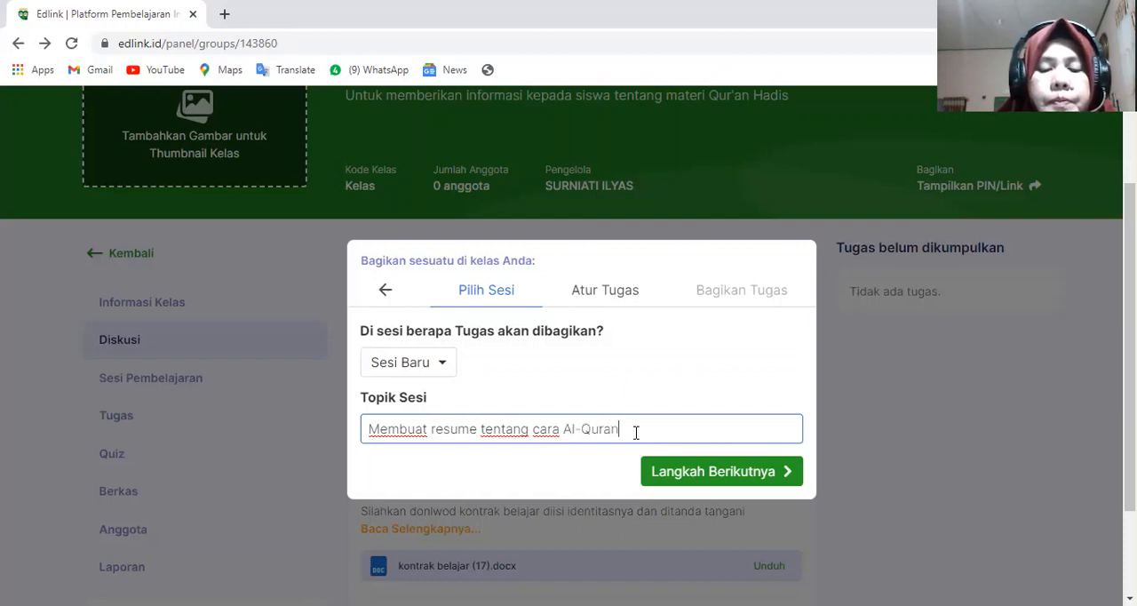
text( ditu)
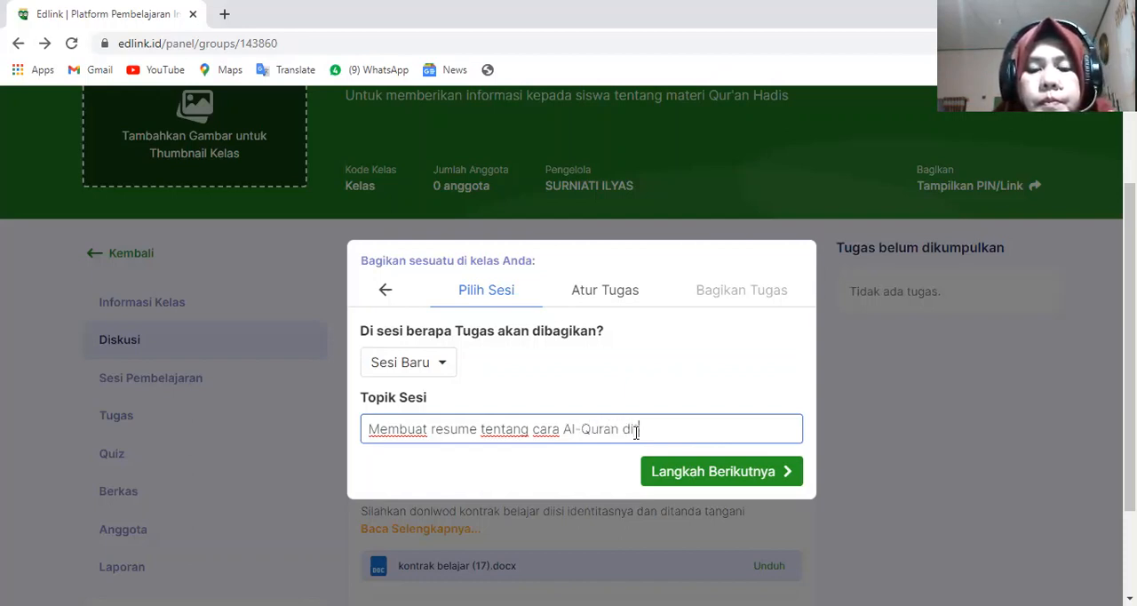
text(runkan)
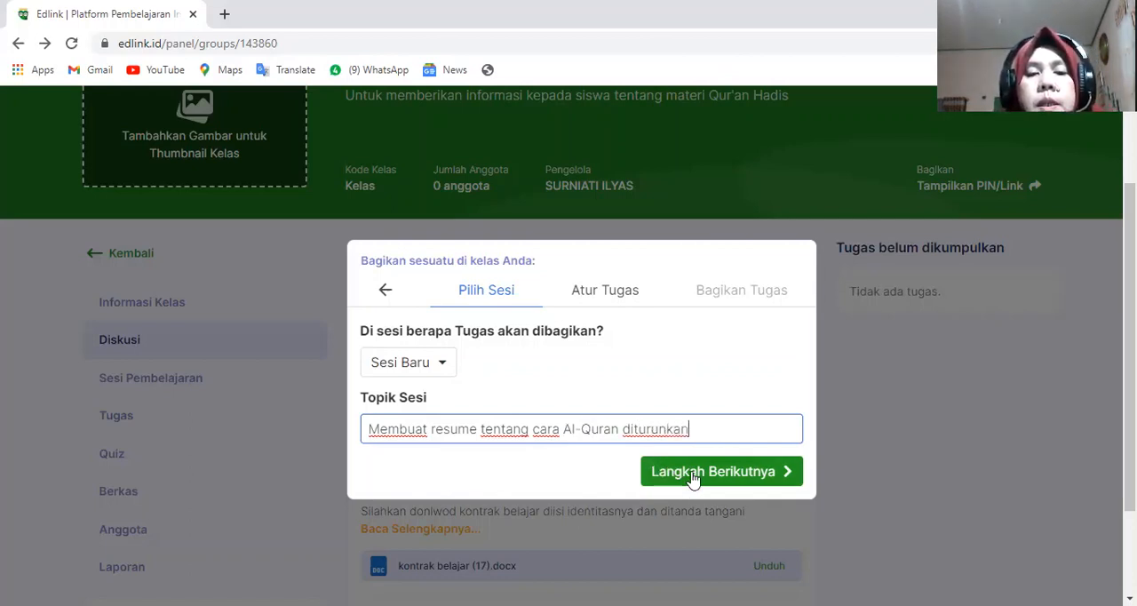
click(691, 474)
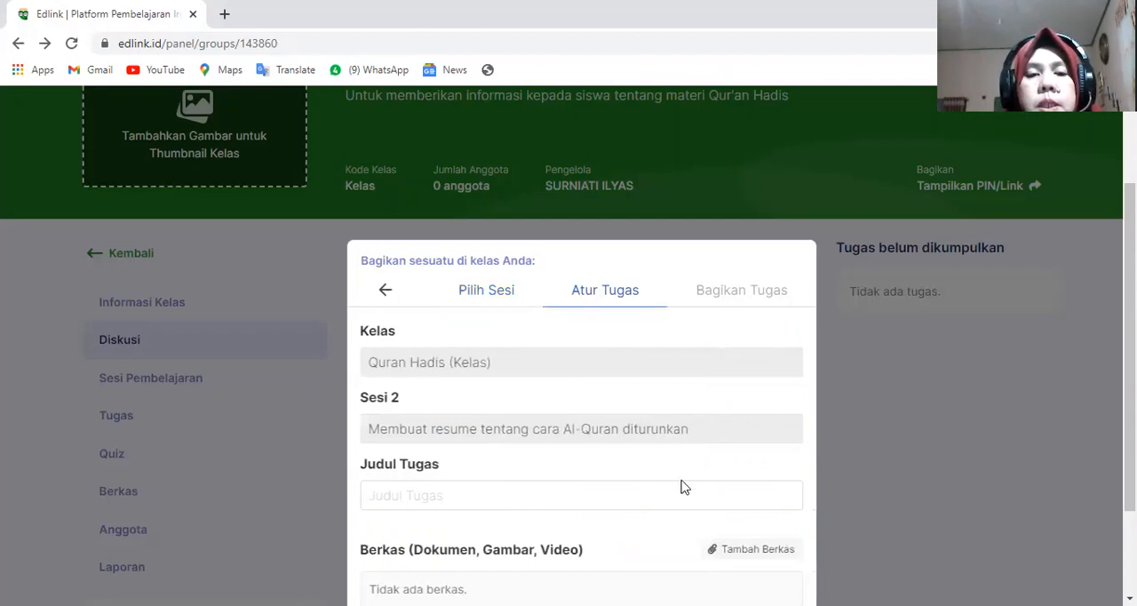
- Set the Judul Tugas to "Membuat resume tentang cara Al-Quran duturunkan kepada Nabi Muhammad SAW" and continue to the sharing settings
scroll(591, 452, down, 2)
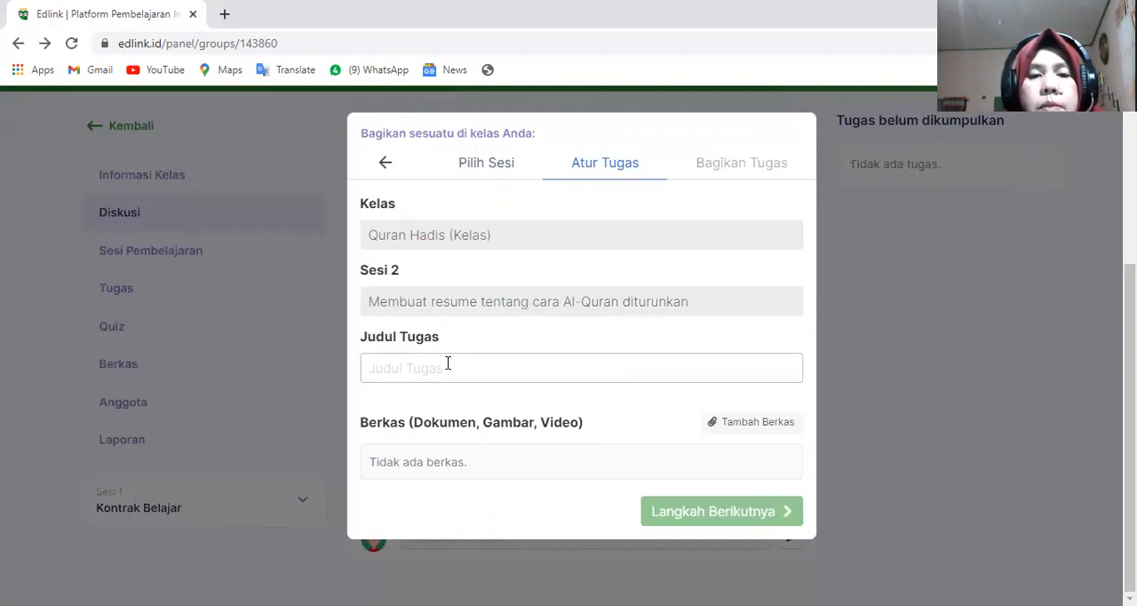
click(390, 367)
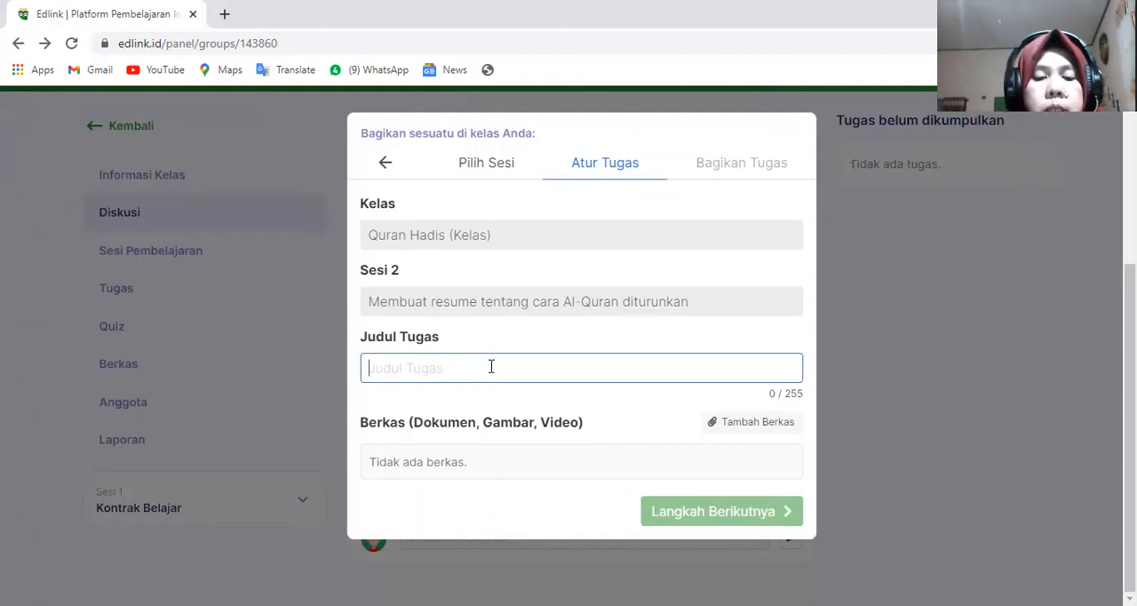
text(Membu)
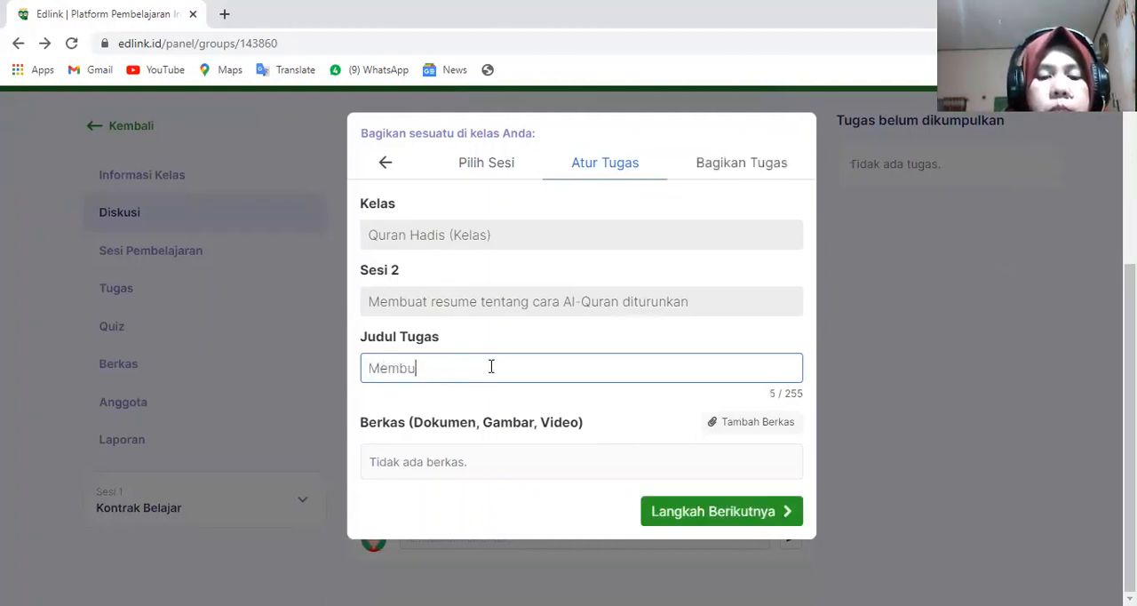
text(at r)
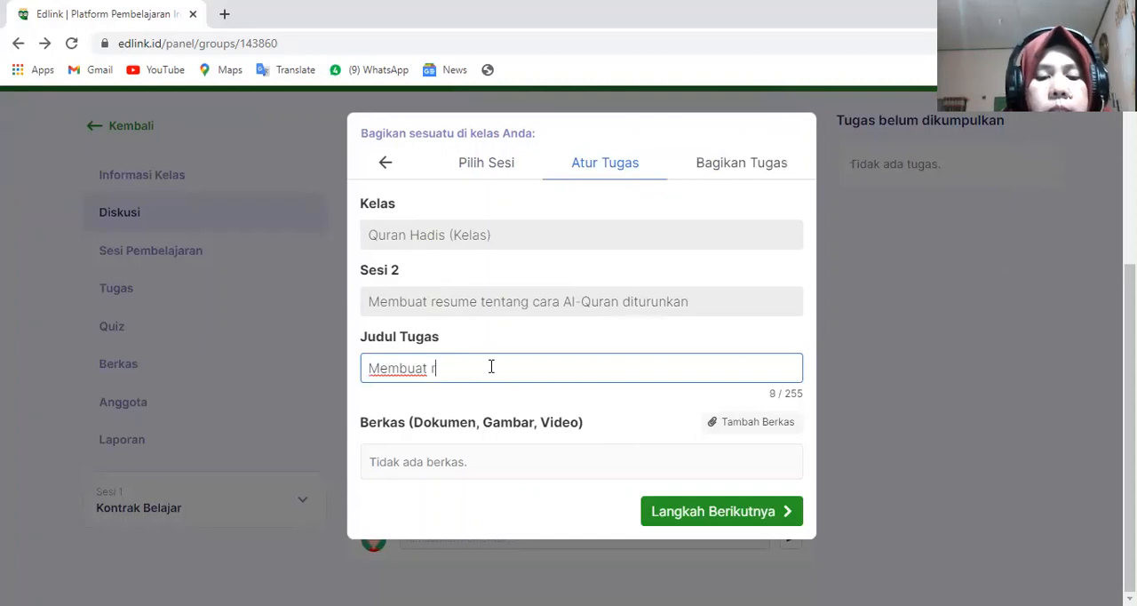
text(esume t)
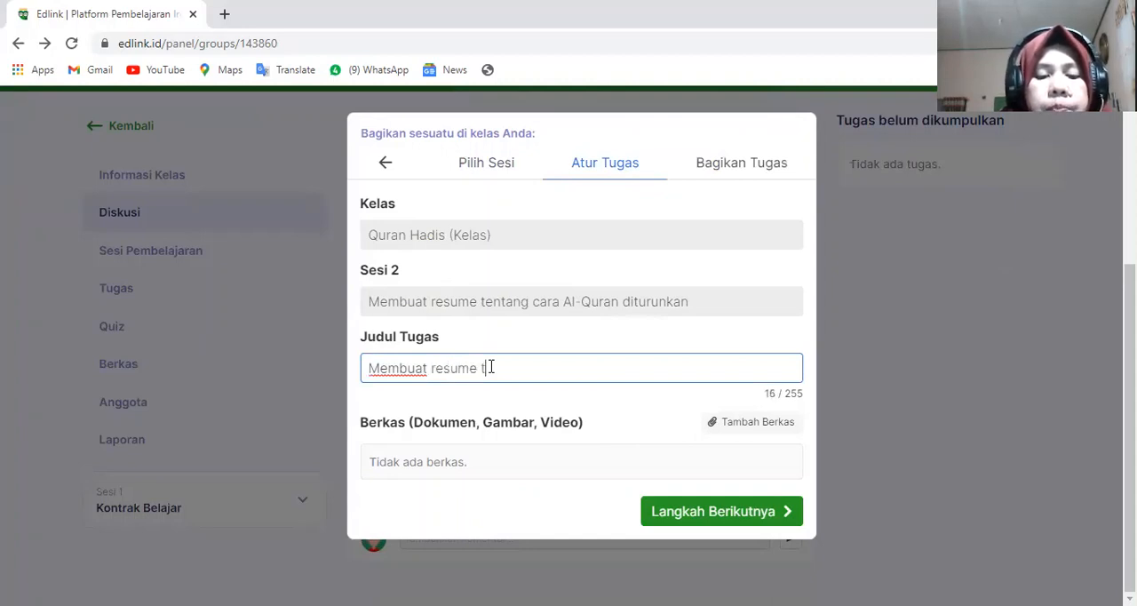
text(entang )
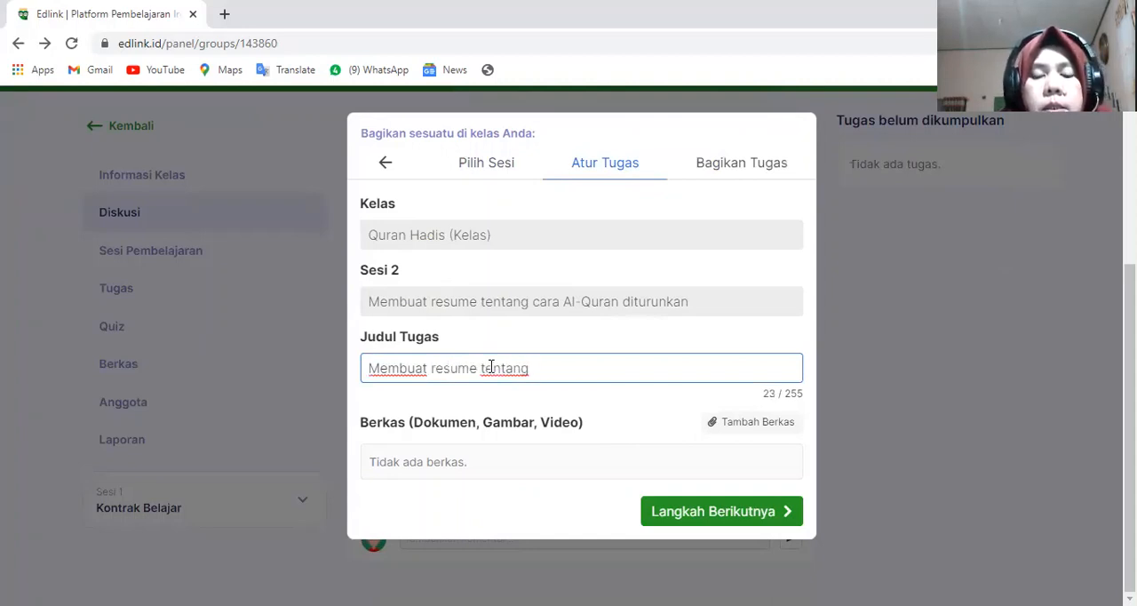
text(cara)
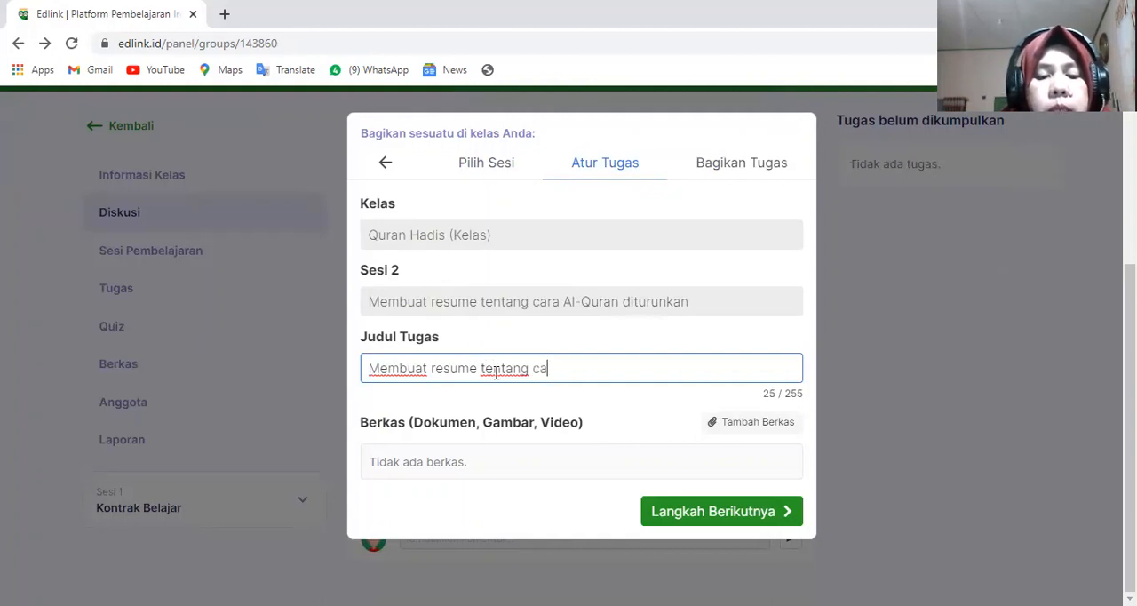
text(a Wa)
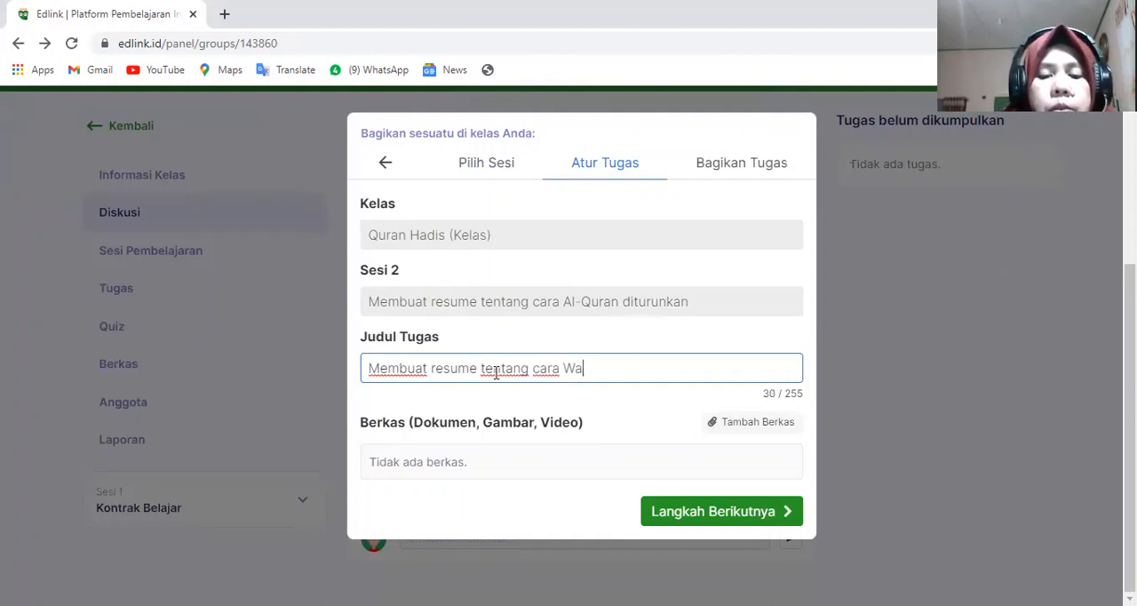
text(hyu)
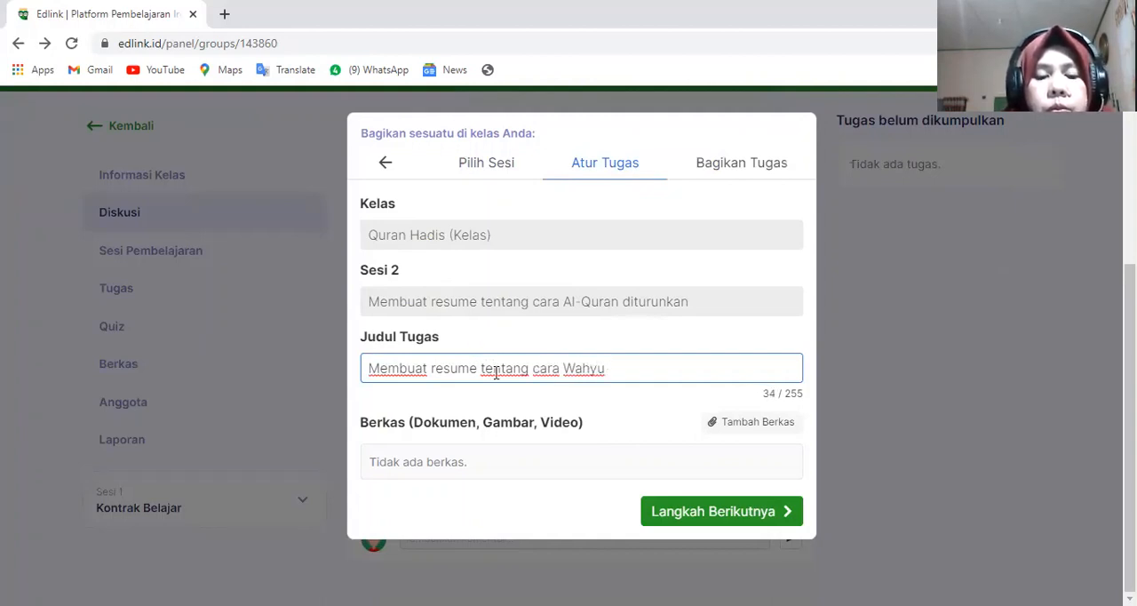
key(BackSpace)
key(BackSpace)
key(BackSpace)
key(BackSpace)
key(BackSpace)
key(BackSpace)
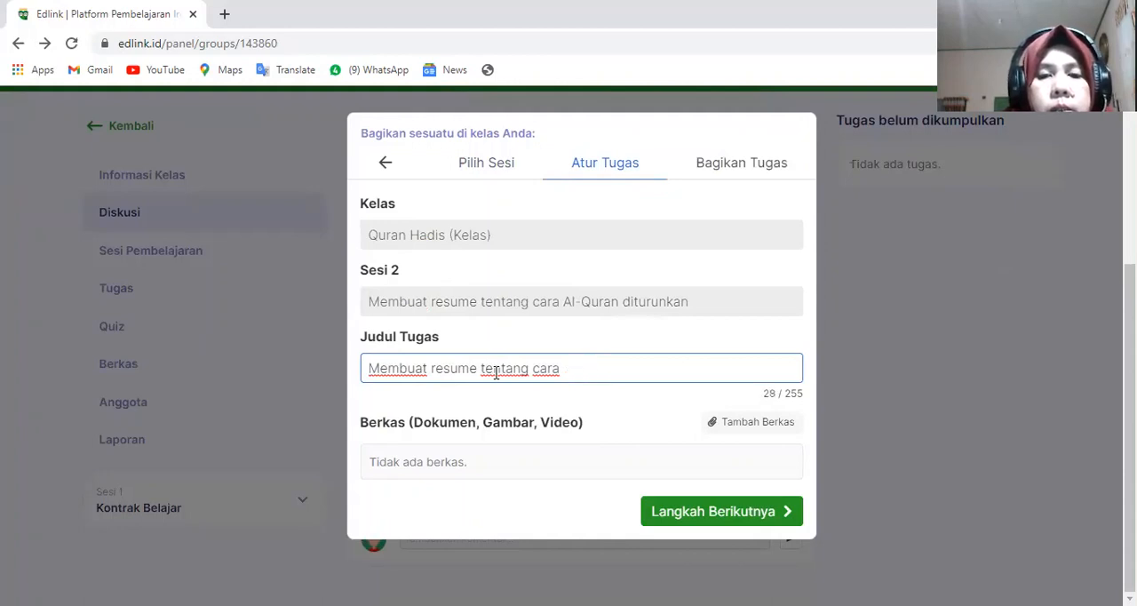
text(Al-Q)
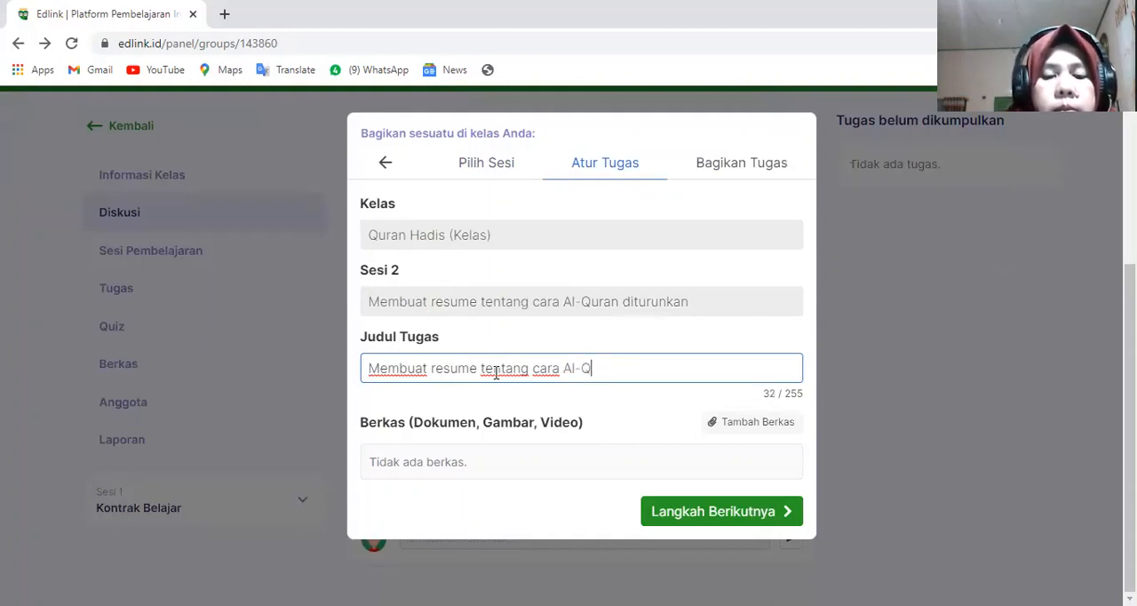
text(uran d)
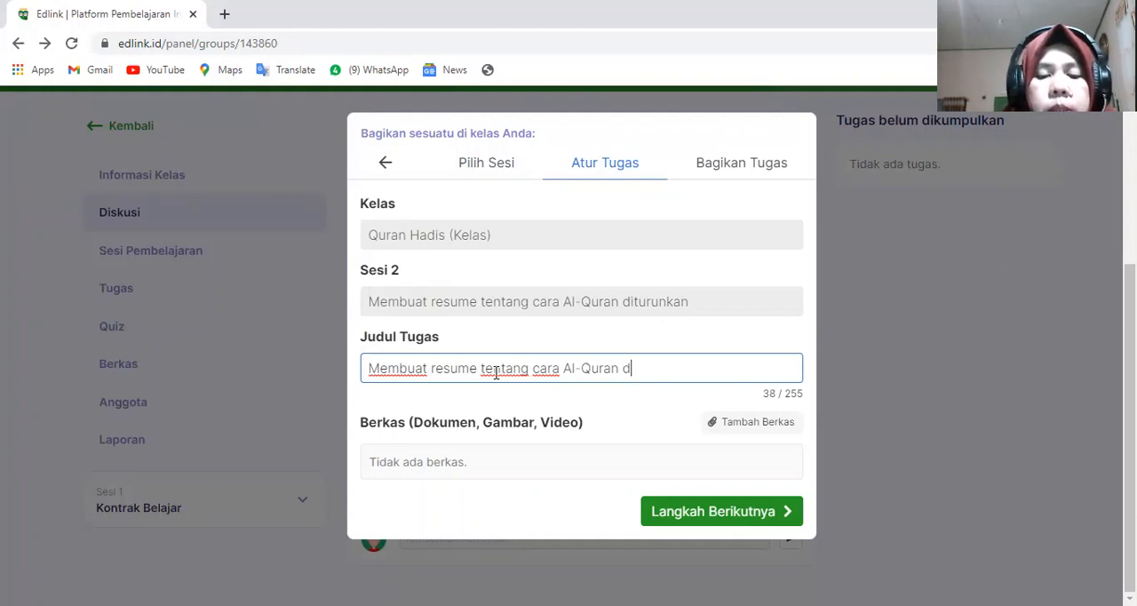
text(uturunk)
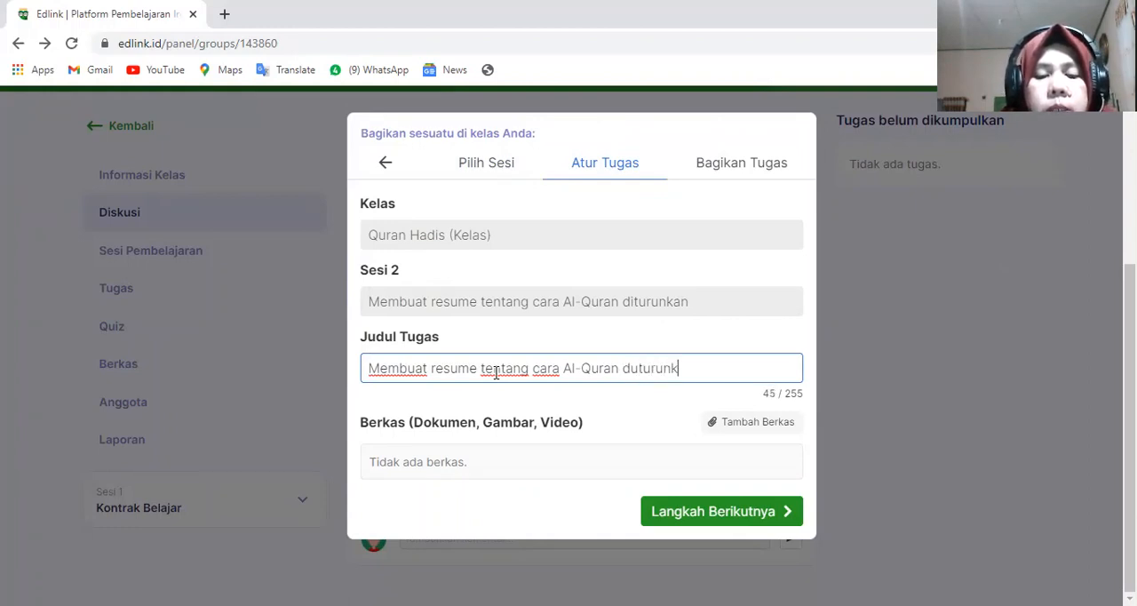
text(an kepada Nabi)
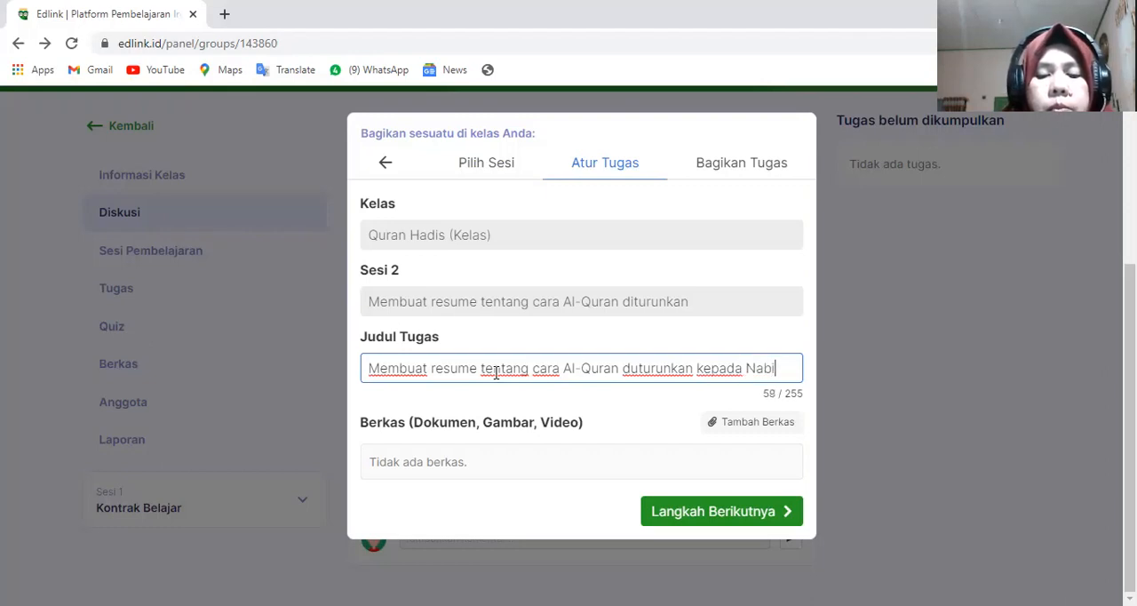
text( Muhamma)
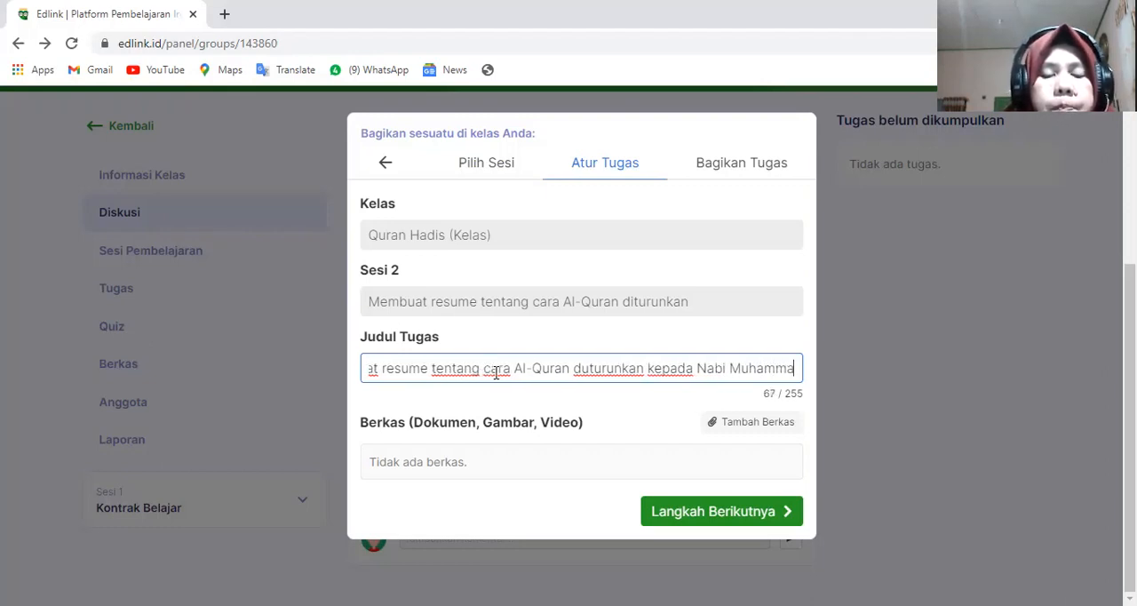
text(d SAW)
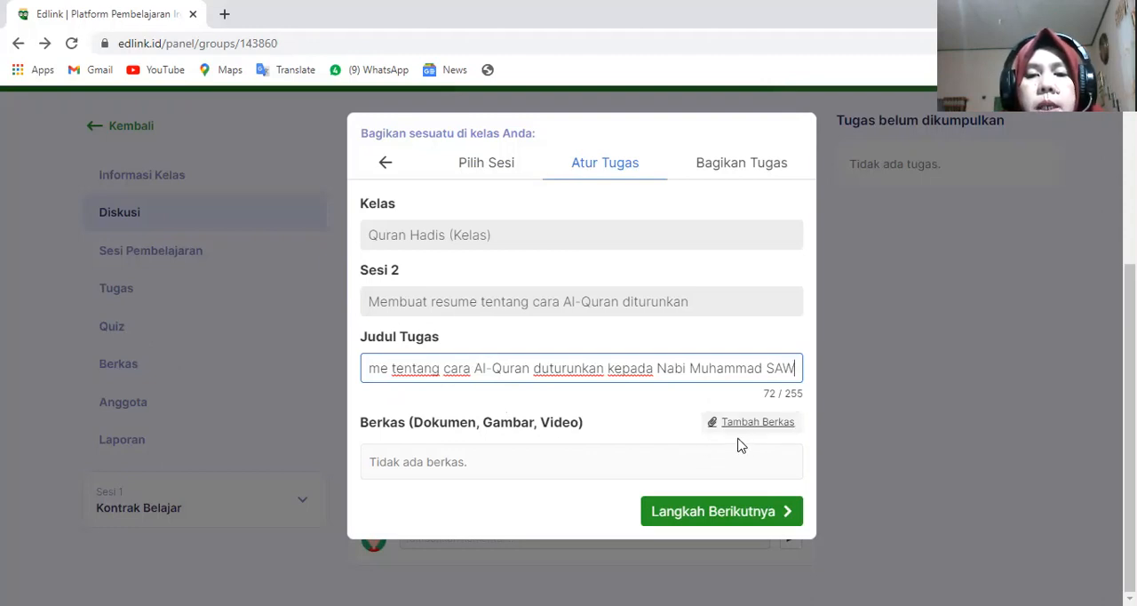
click(702, 513)
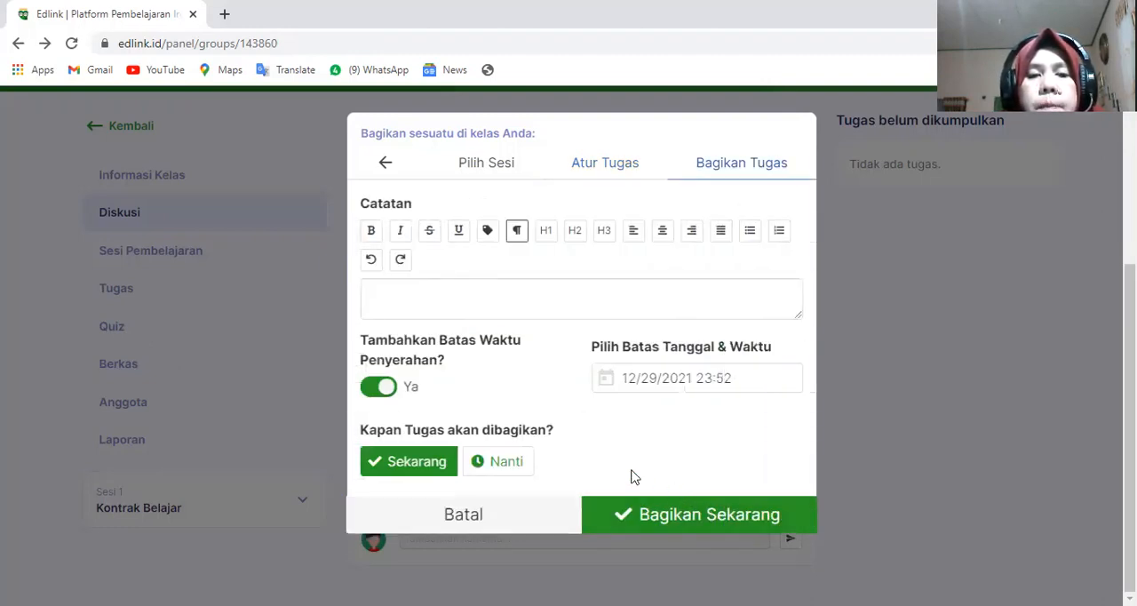
- Begin the Tugas Catatan with "Silahkan membaca beberapa literatur tentang cara Al-Quran Diturunkan"
click(427, 301)
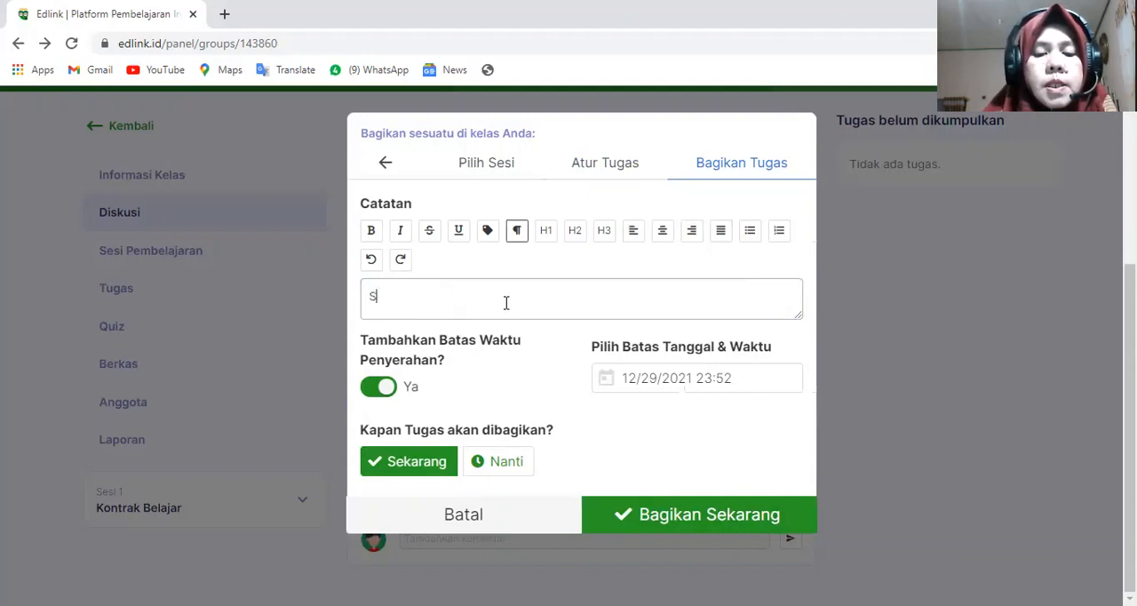
text(Silahkan )
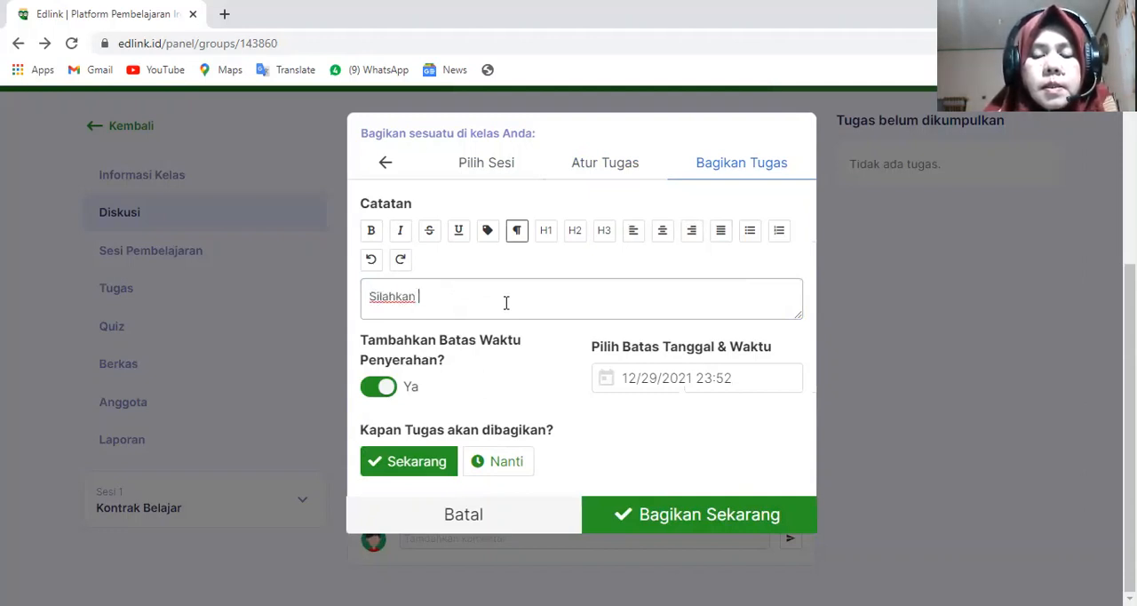
text(membac)
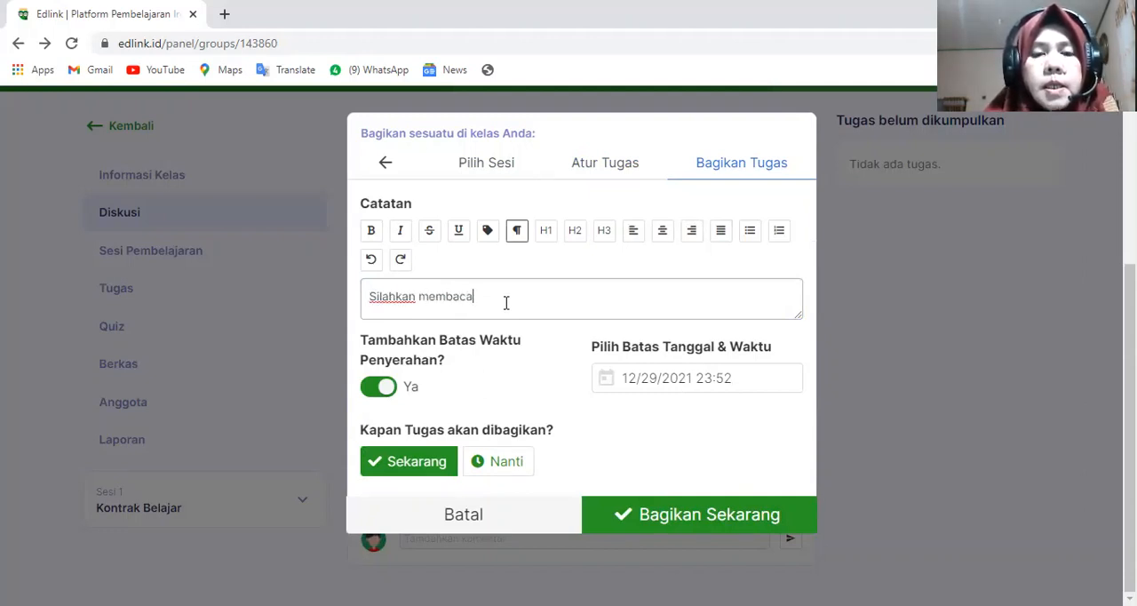
text(a)
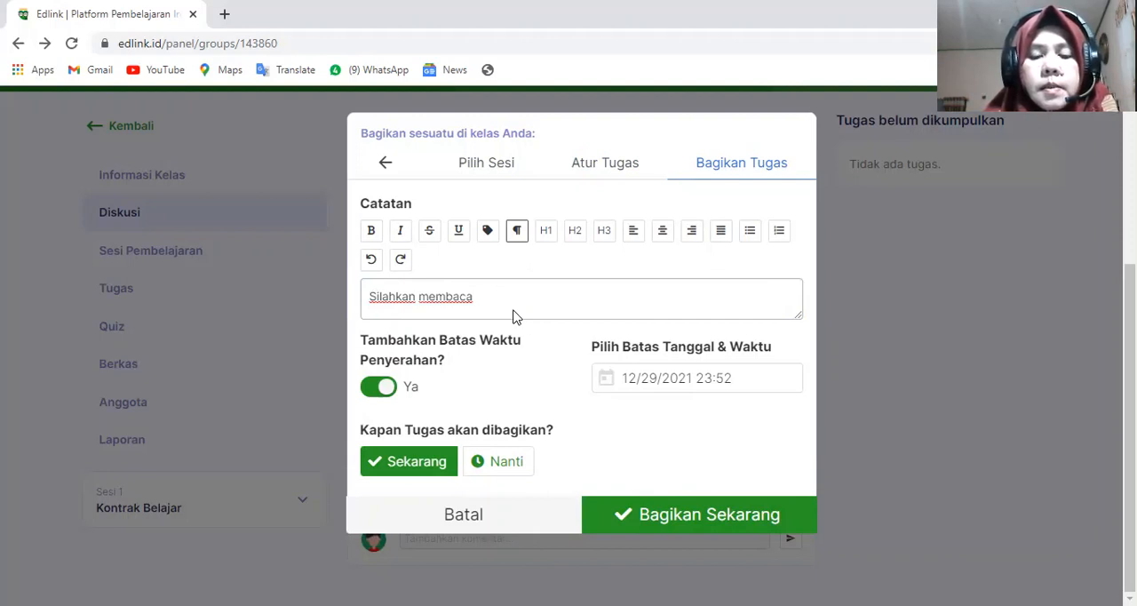
text( beberapa )
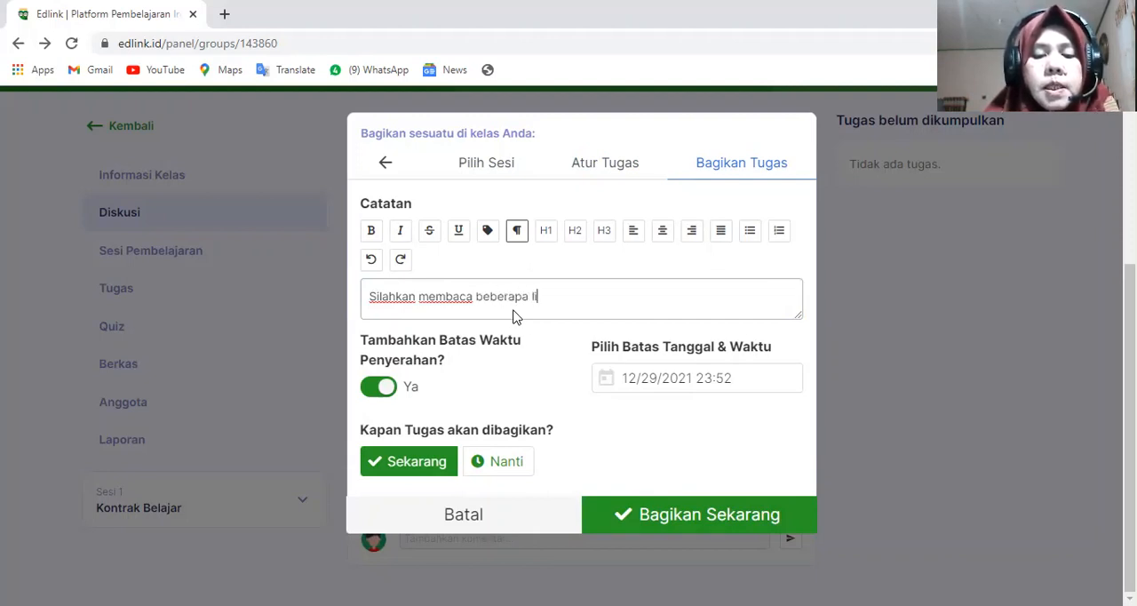
text(literatur)
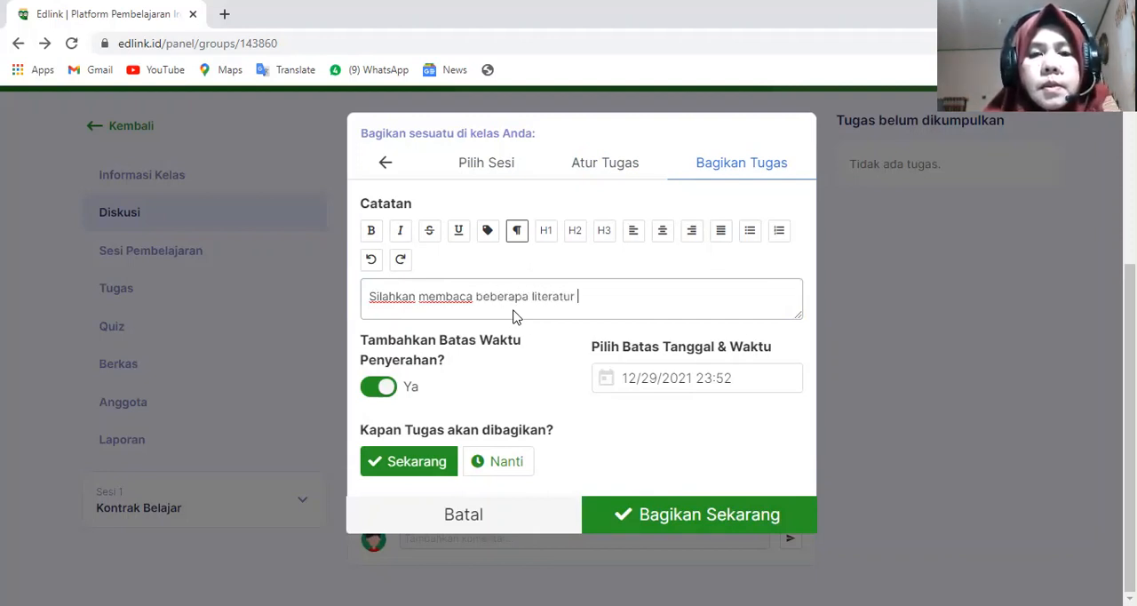
text( tentang cara)
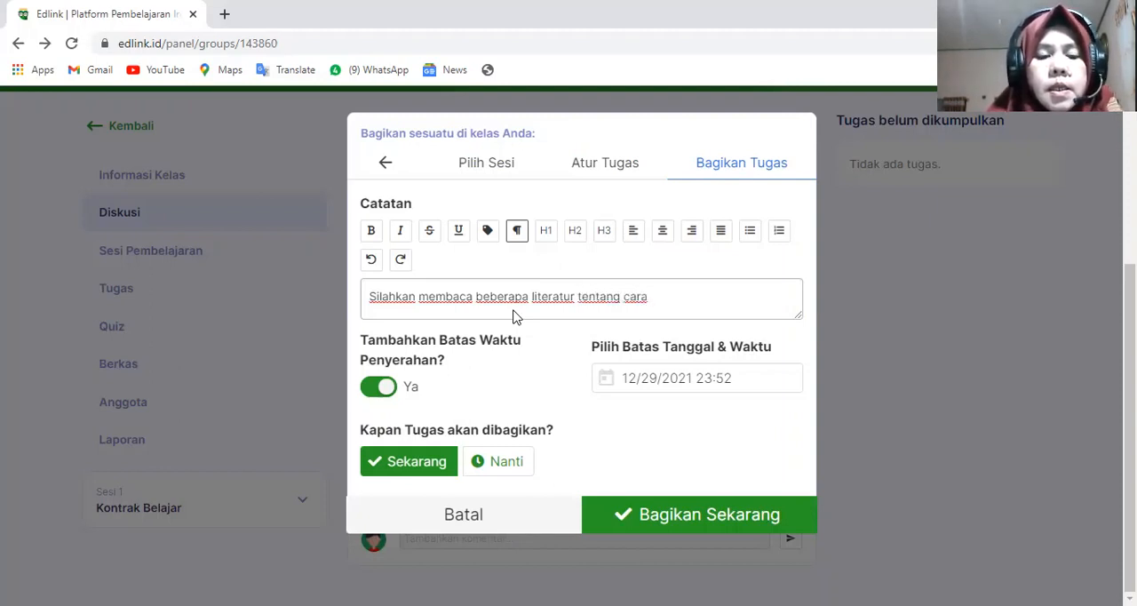
text( Al-Qu)
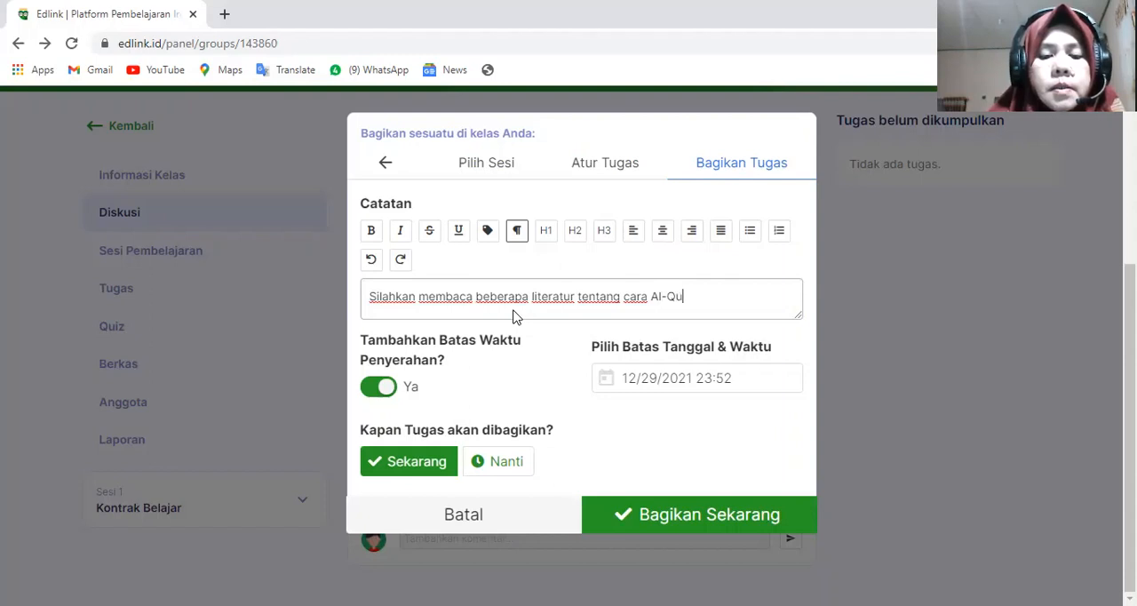
text(ran )
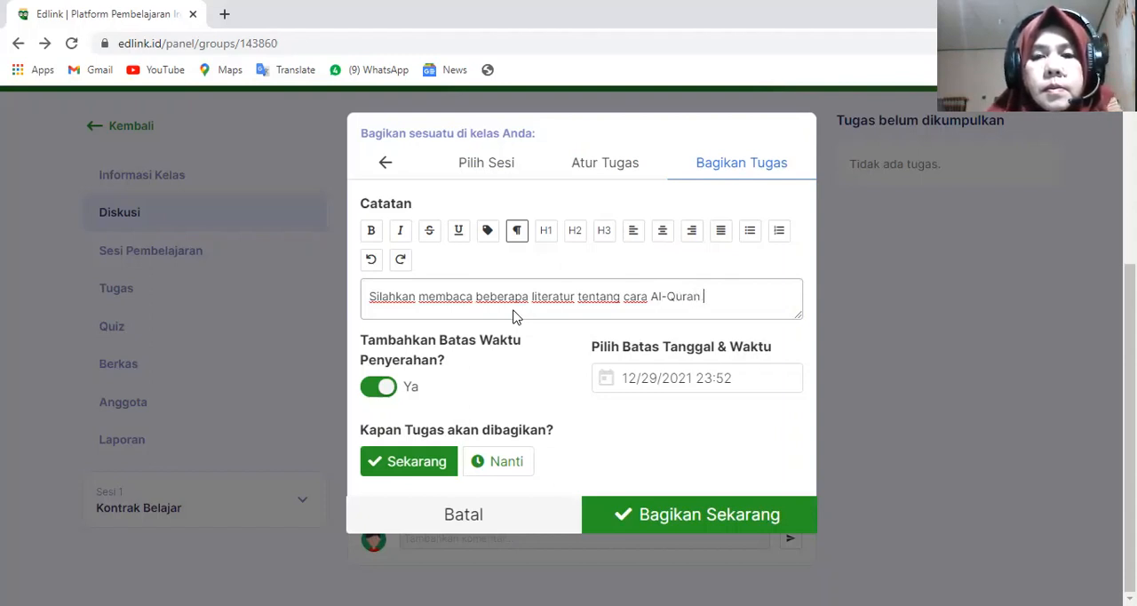
text(Diturunkan )
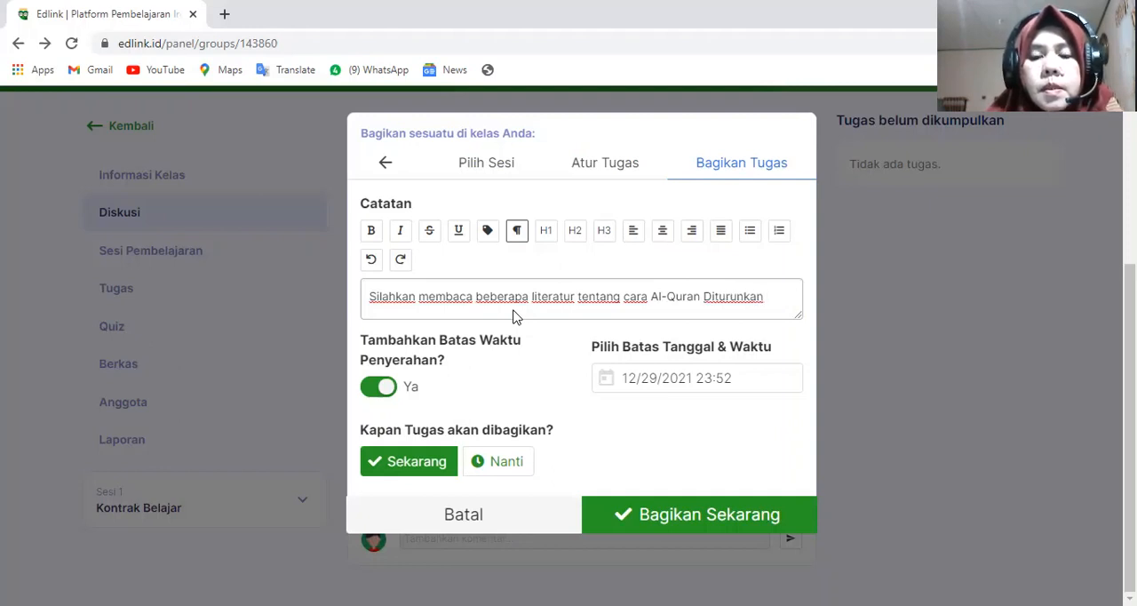
text(kemudian)
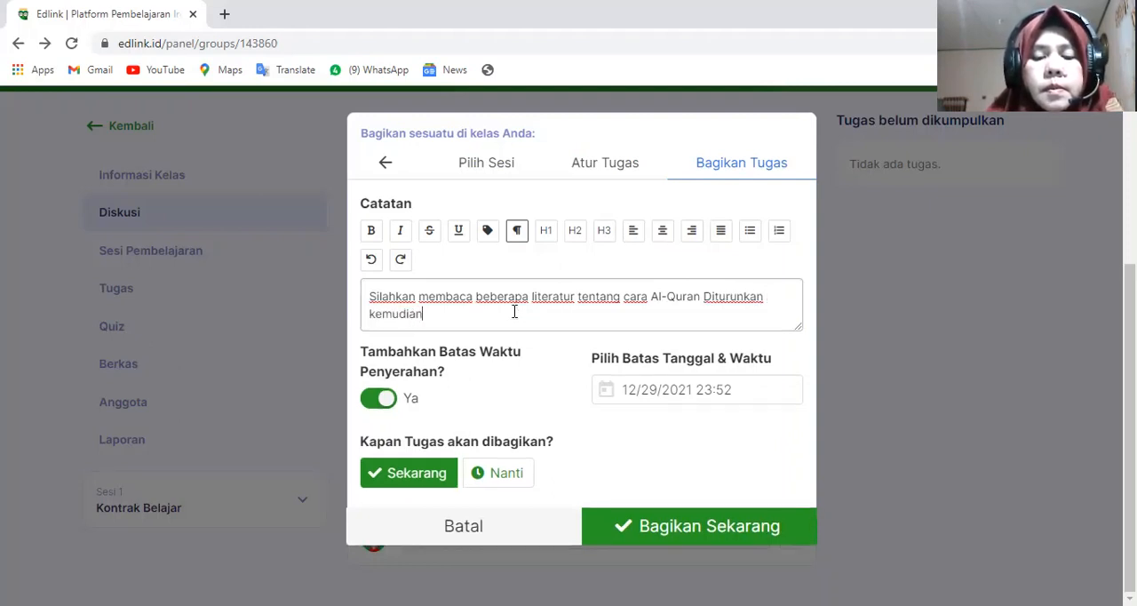
text( buat e)
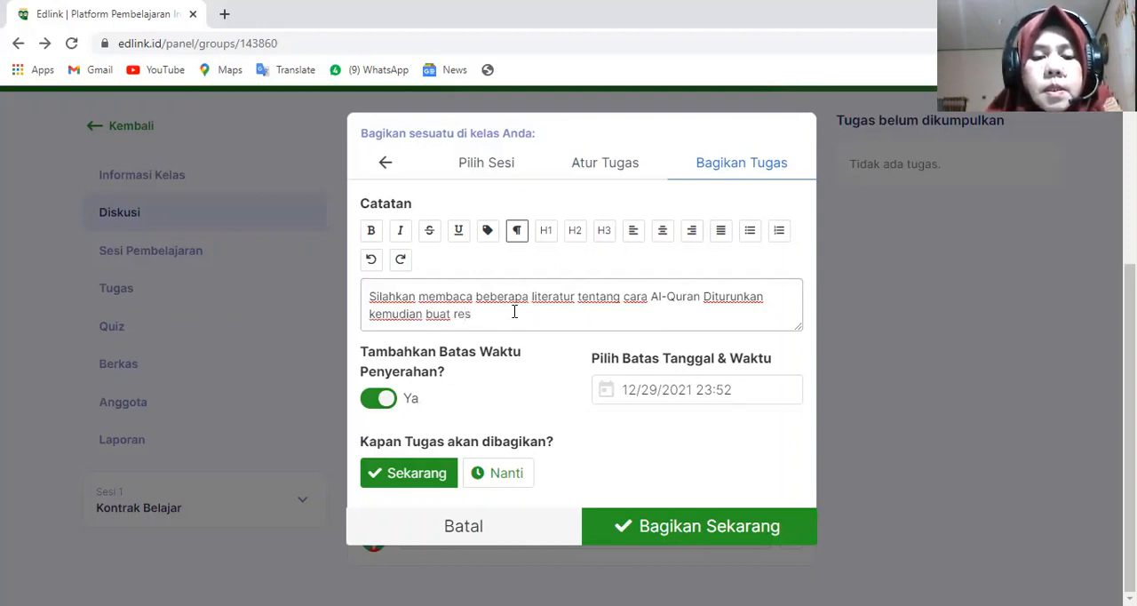
text(esume)
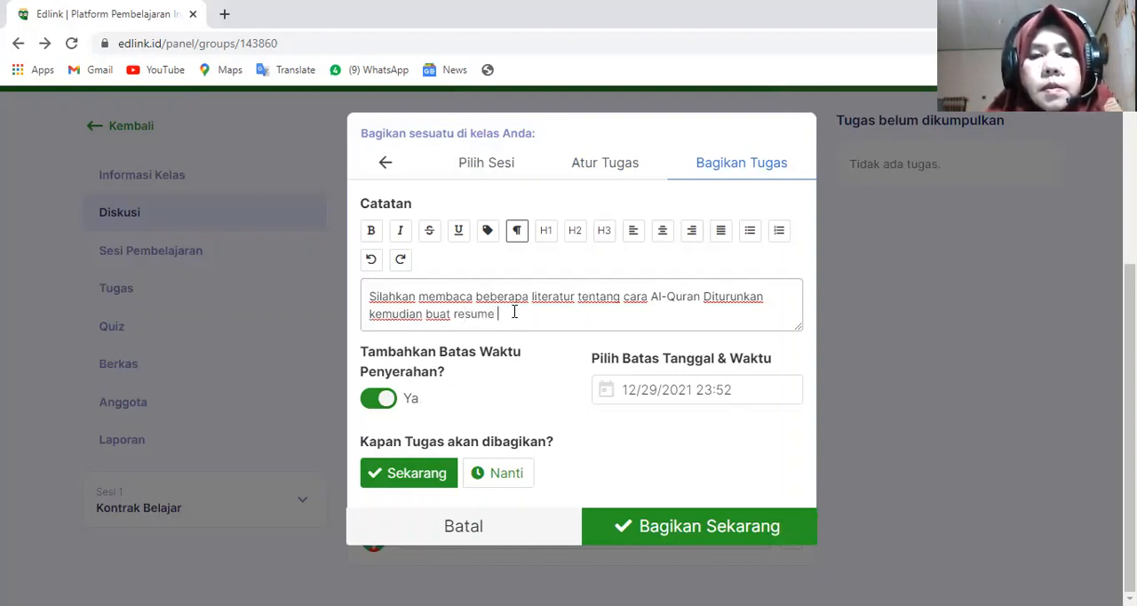
text( selan)
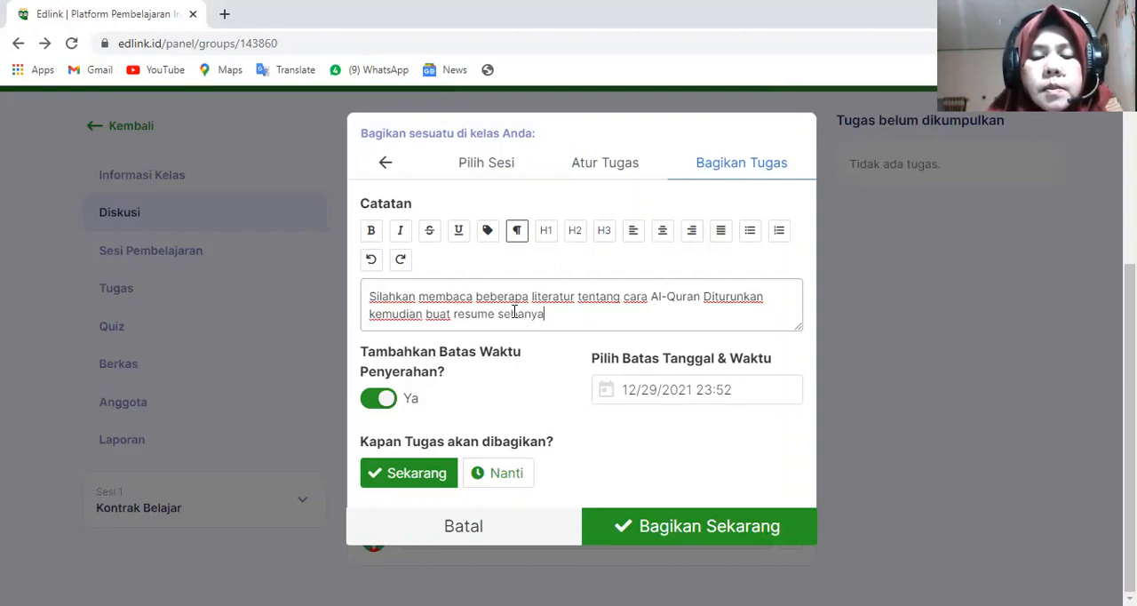
text(yak 200)
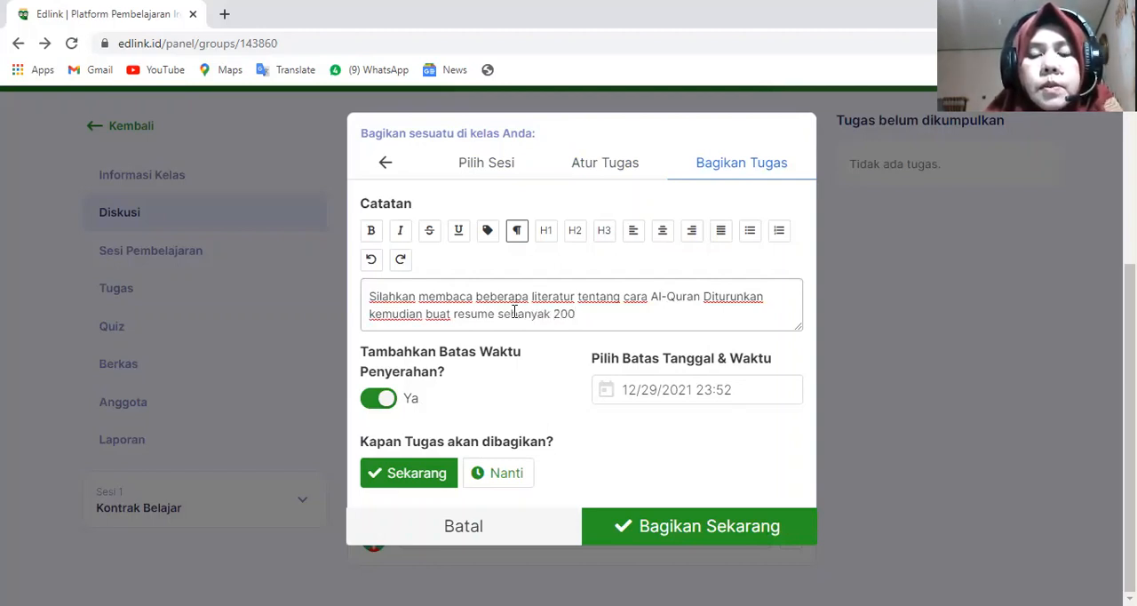
text( k)
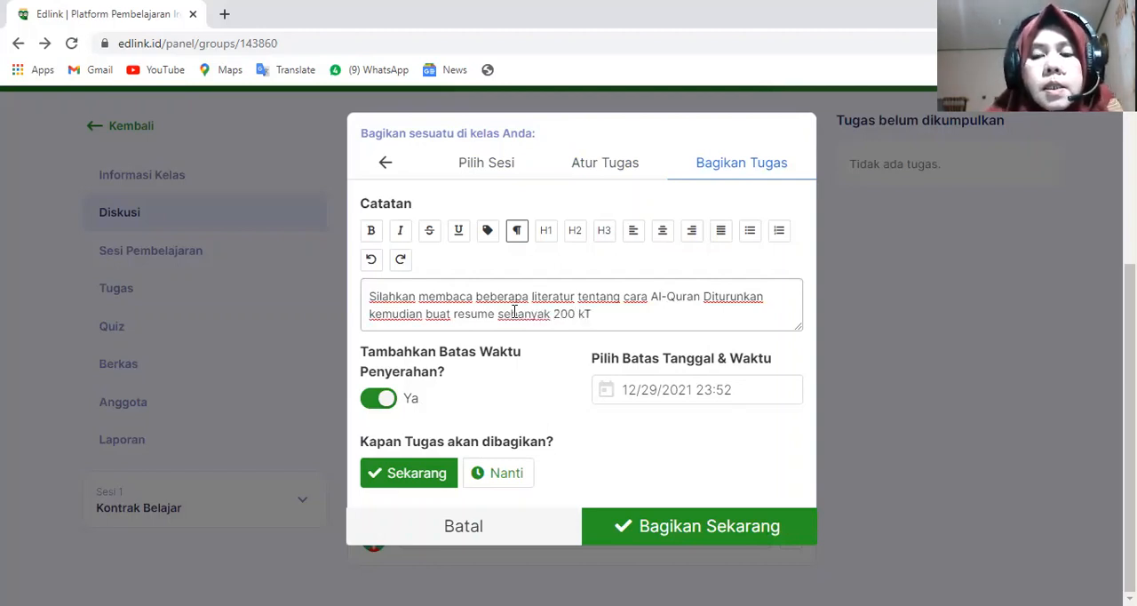
text(ata)
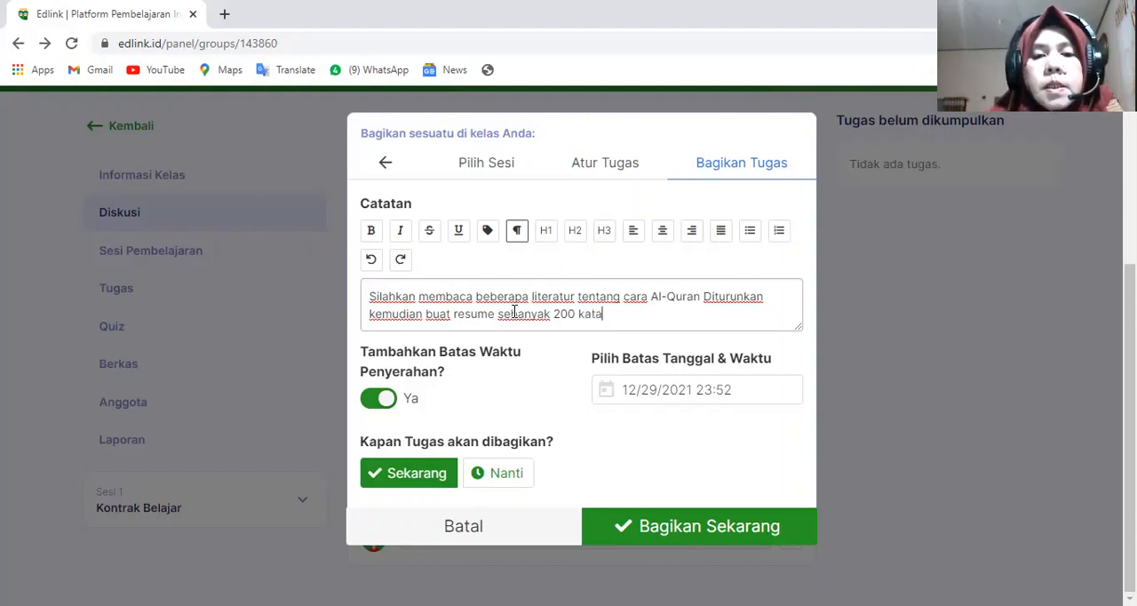
- Share the Tugas with the class immediately (Sekarang) and review its post in the class discussion
click(444, 477)
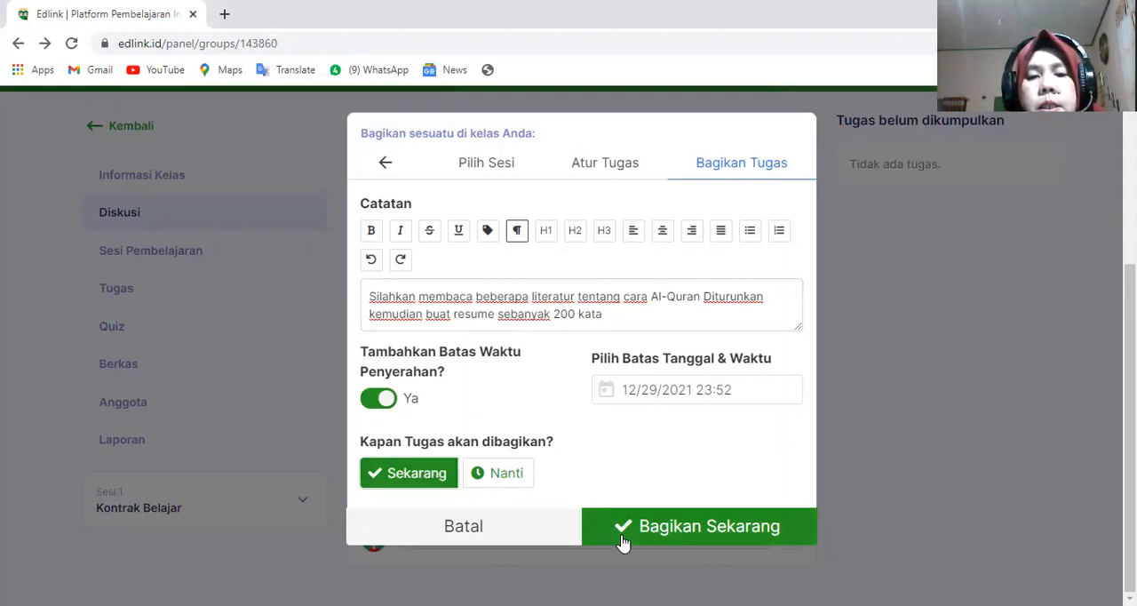
click(652, 528)
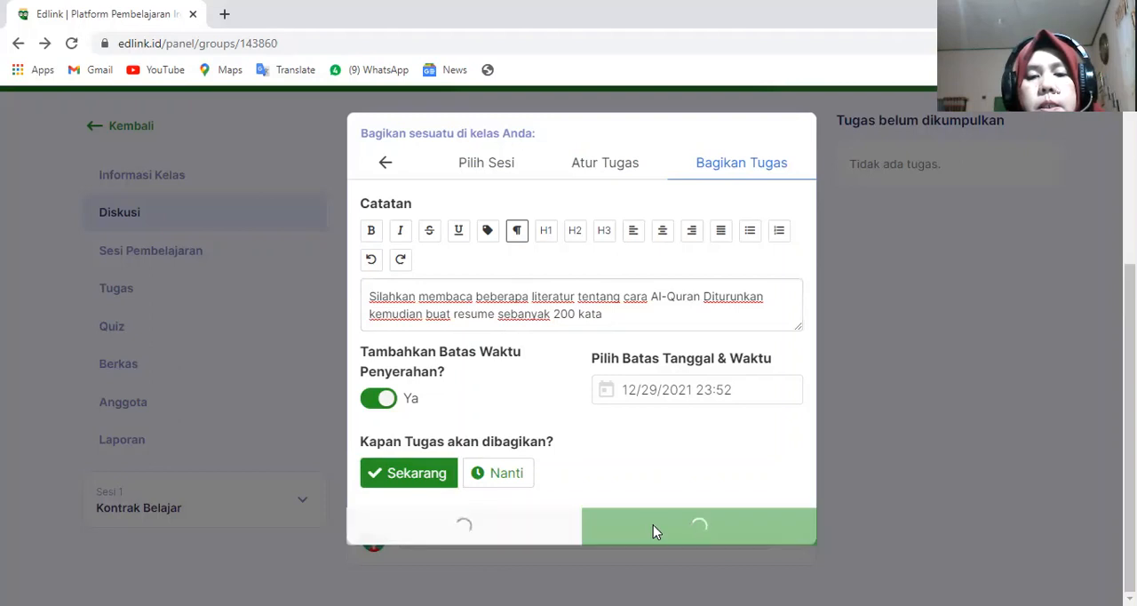
scroll(673, 490, down, 2)
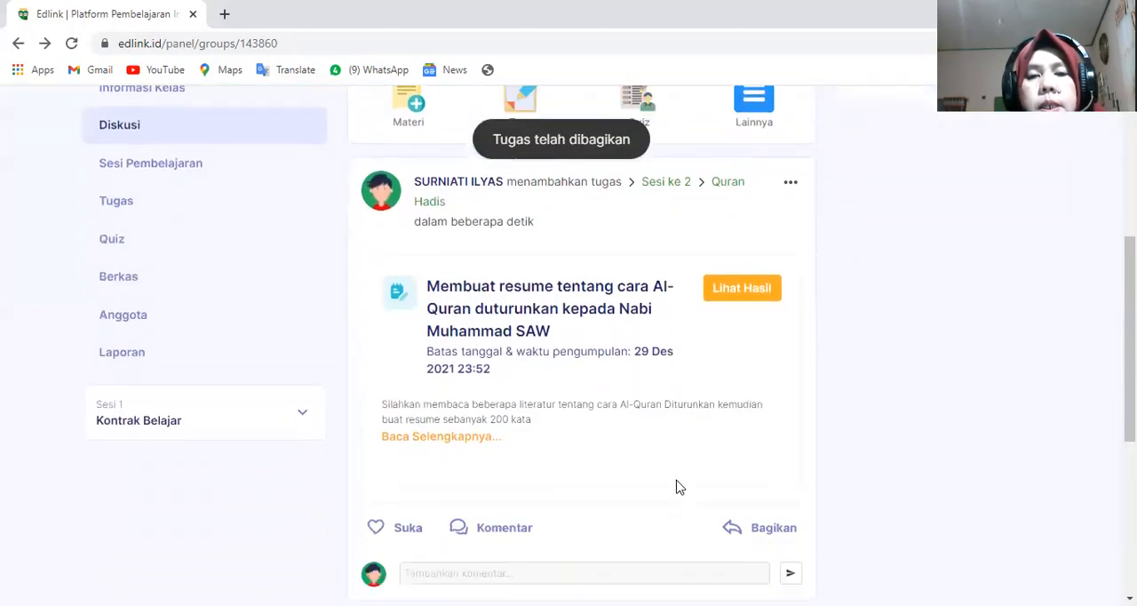
scroll(687, 396, up, 1)
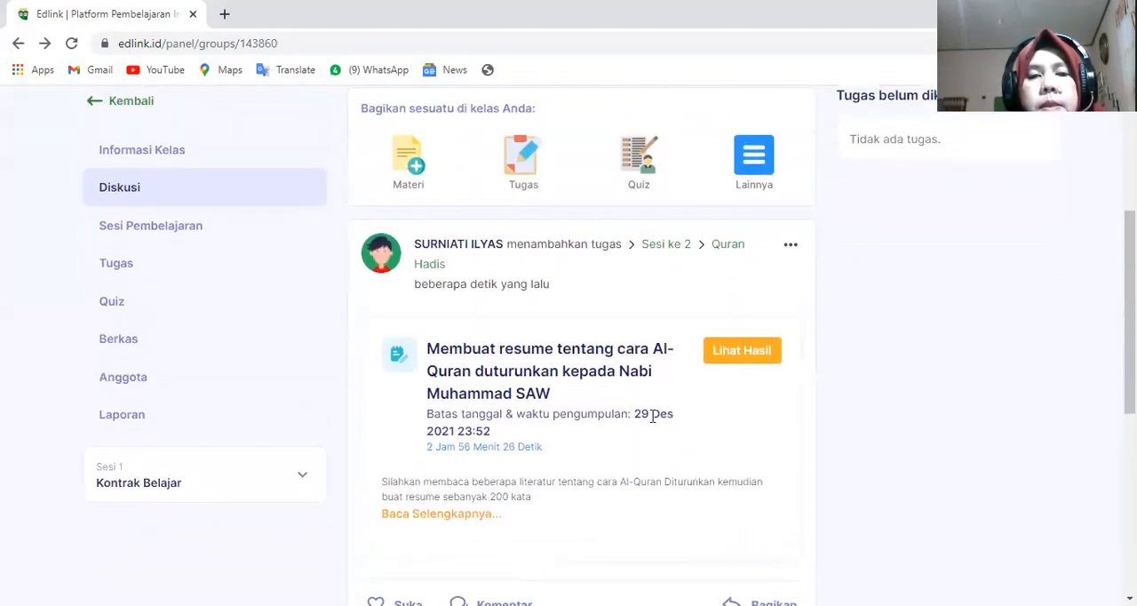
scroll(653, 422, down, 1)
scroll(653, 421, up, 1)
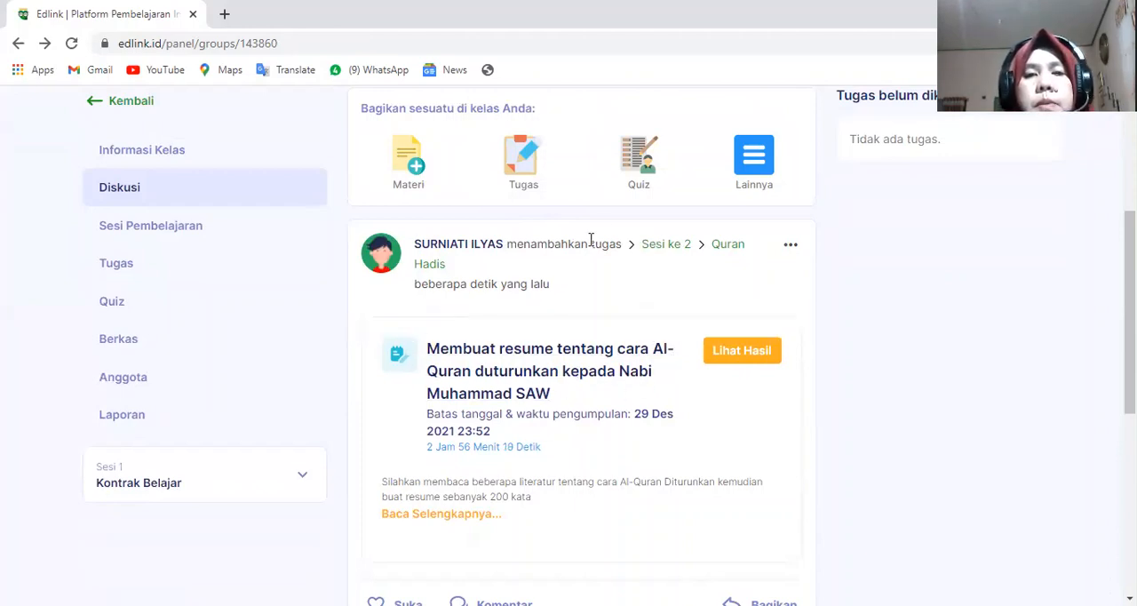
- Start a Quiz for the class in a new session (Sesi Baru) with the Topik Sesi "Qiuz" and continue to the quiz setup
click(639, 184)
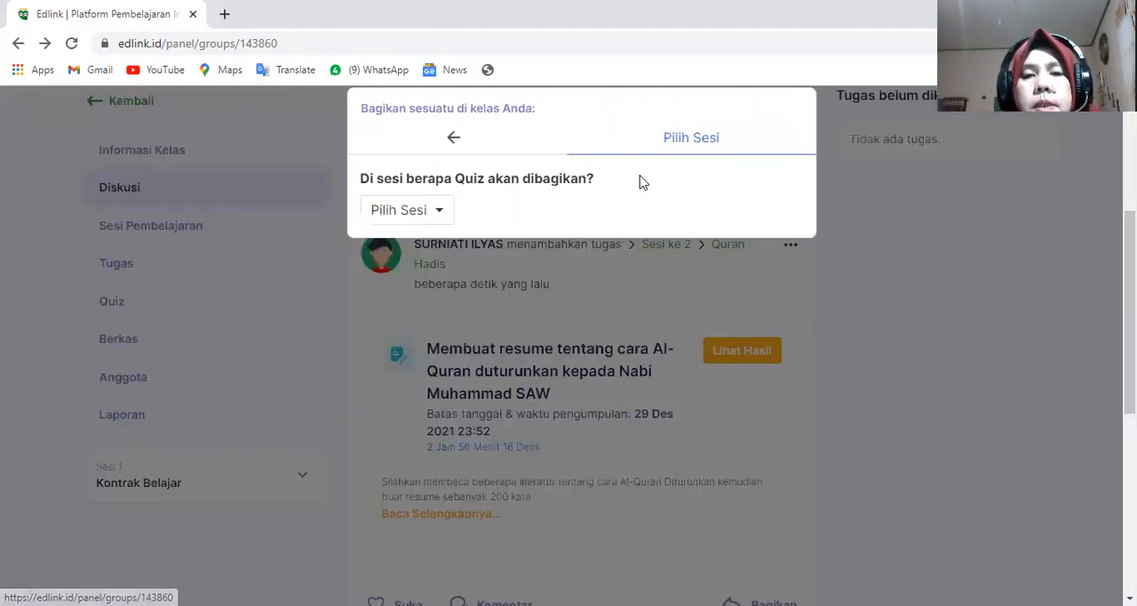
click(441, 213)
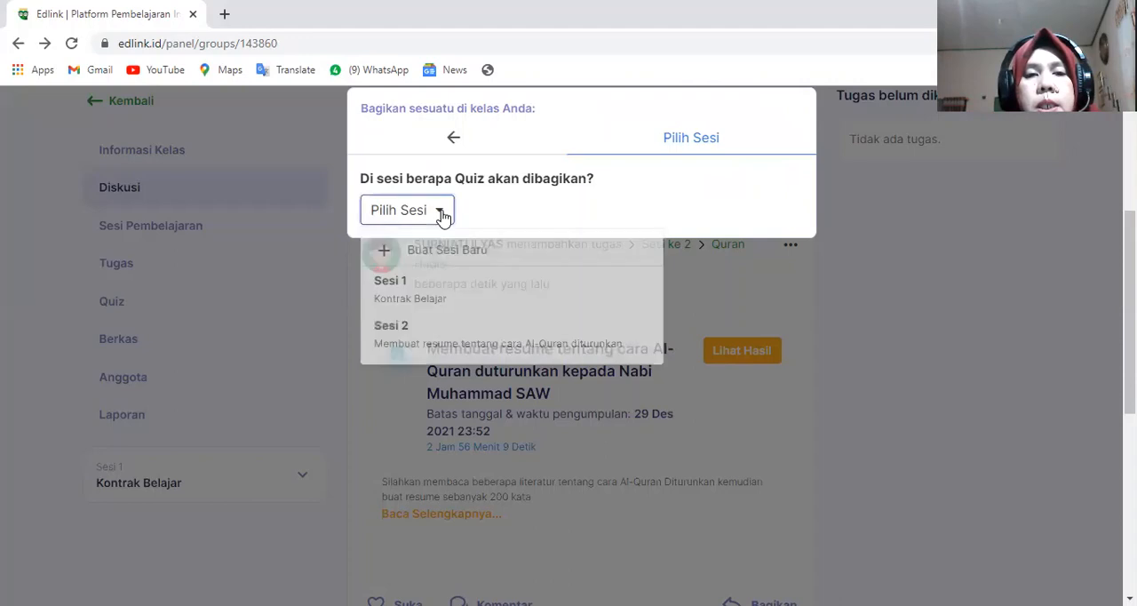
click(388, 253)
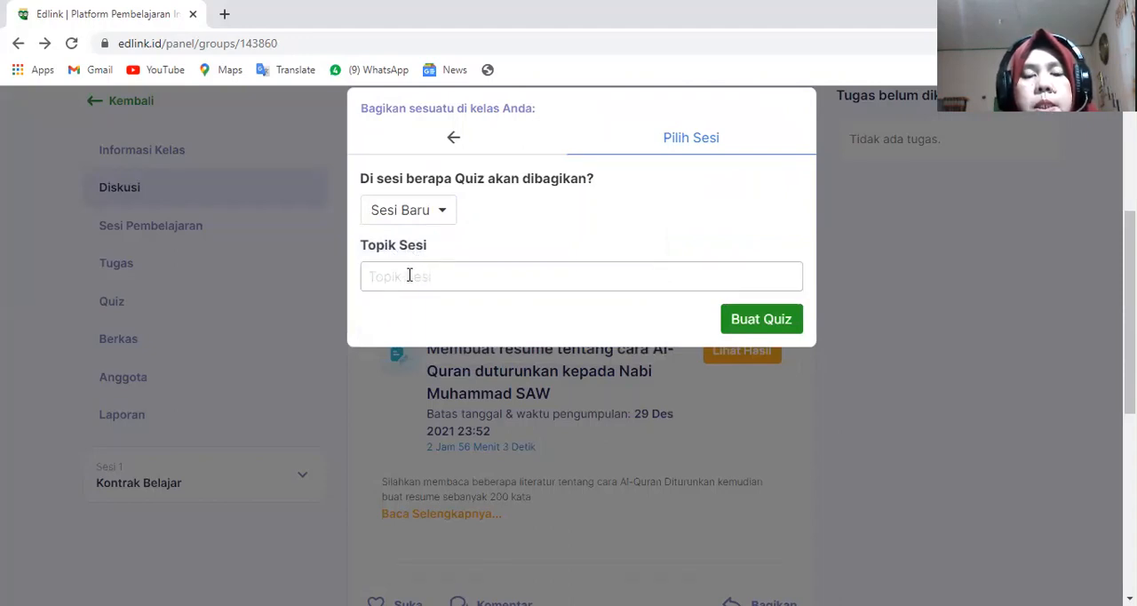
click(403, 274)
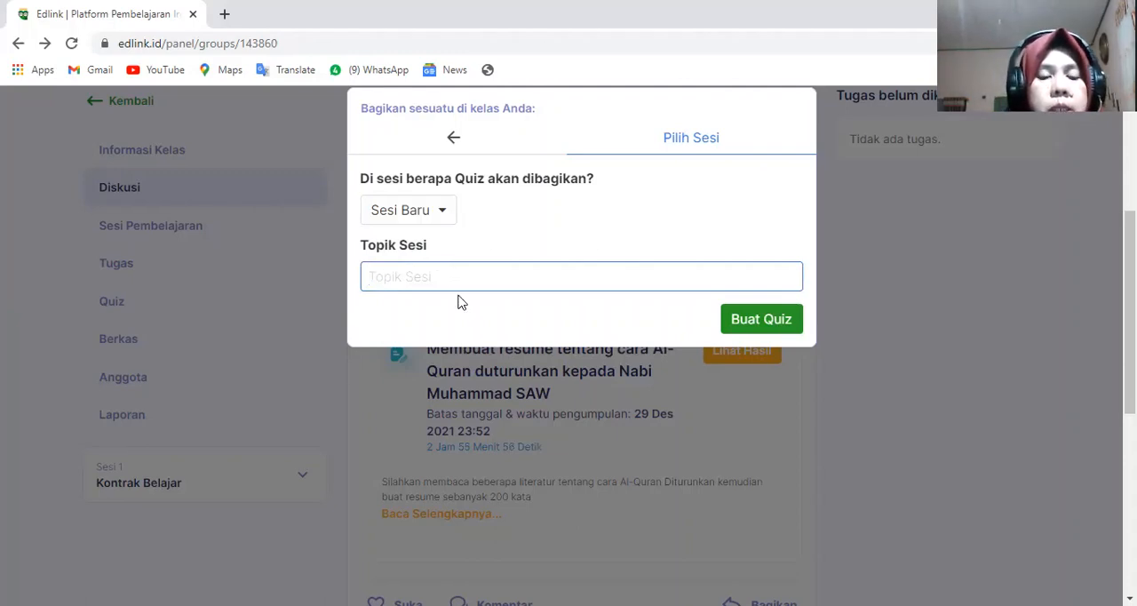
text(Qiuz)
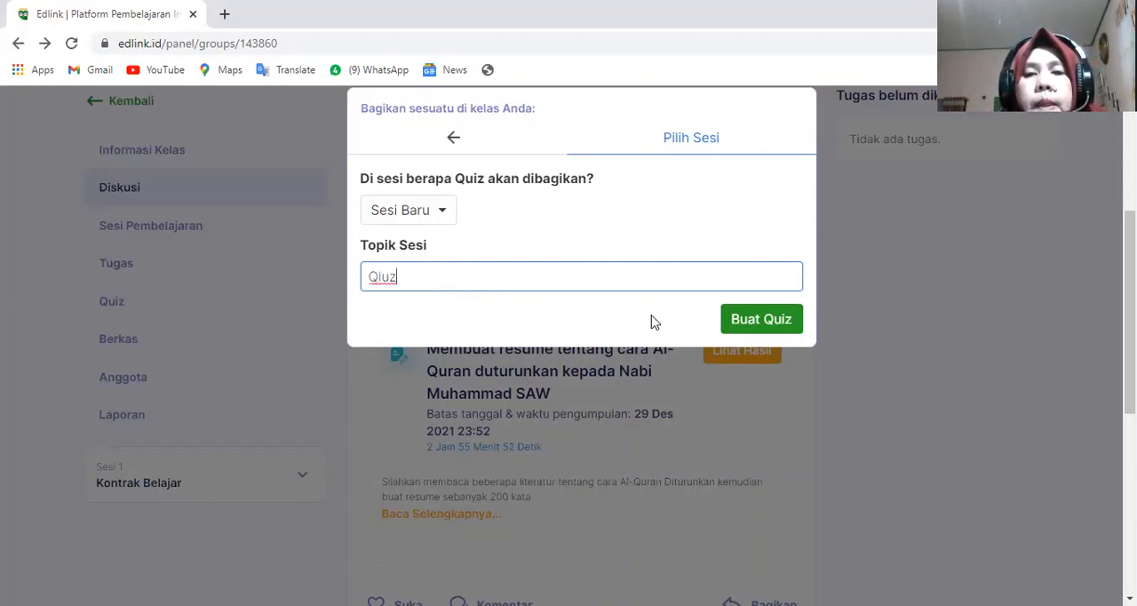
click(742, 324)
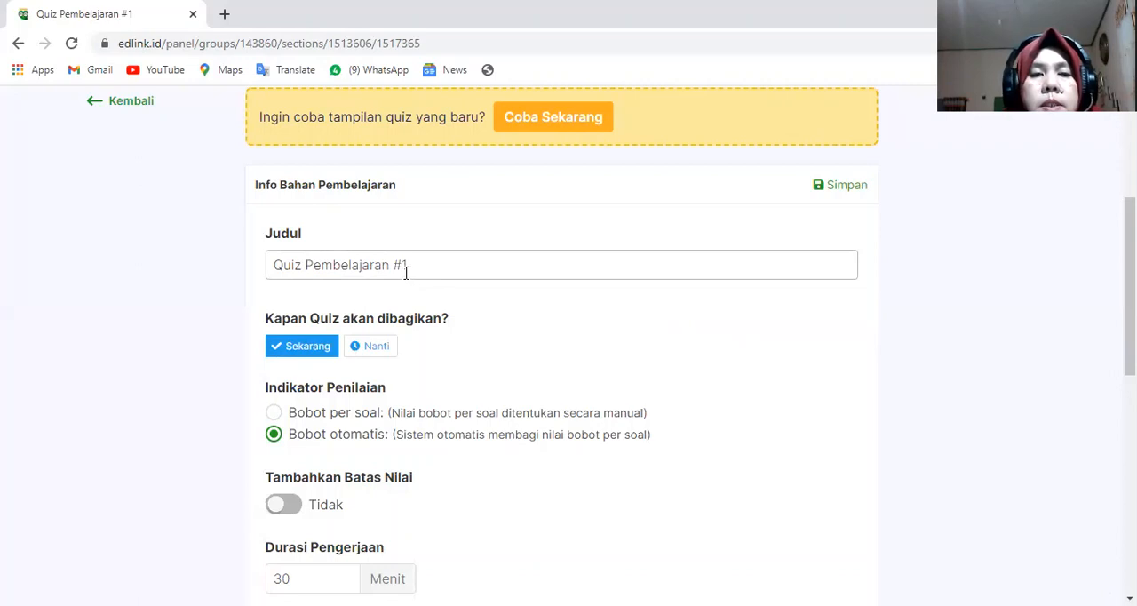
- Shorten the quiz's Judul to just "Quiz"
click(414, 267)
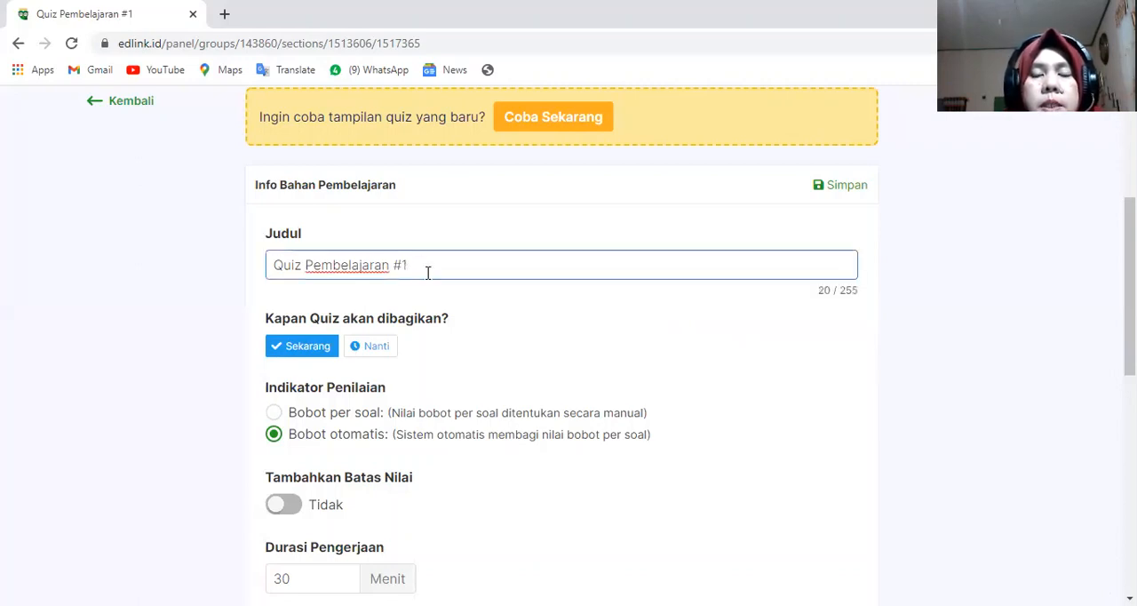
key(BackSpace)
key(BackSpace)
key(BackSpace)
key(BackSpace)
key(BackSpace)
key(BackSpace)
key(BackSpace)
key(BackSpace)
key(BackSpace)
key(BackSpace)
key(BackSpace)
key(BackSpace)
key(BackSpace)
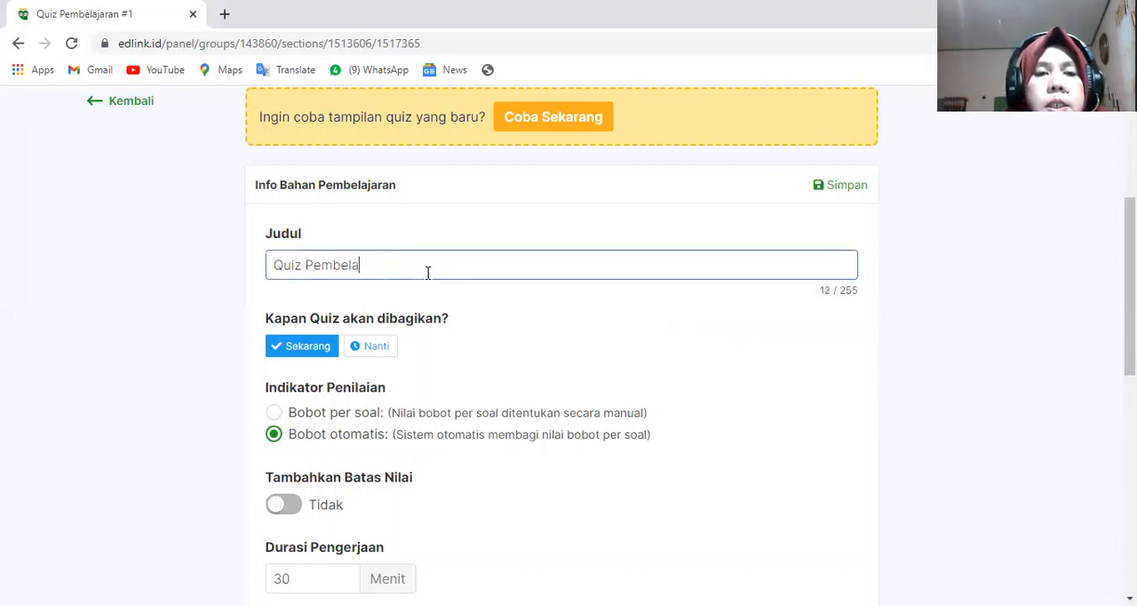
key(BackSpace)
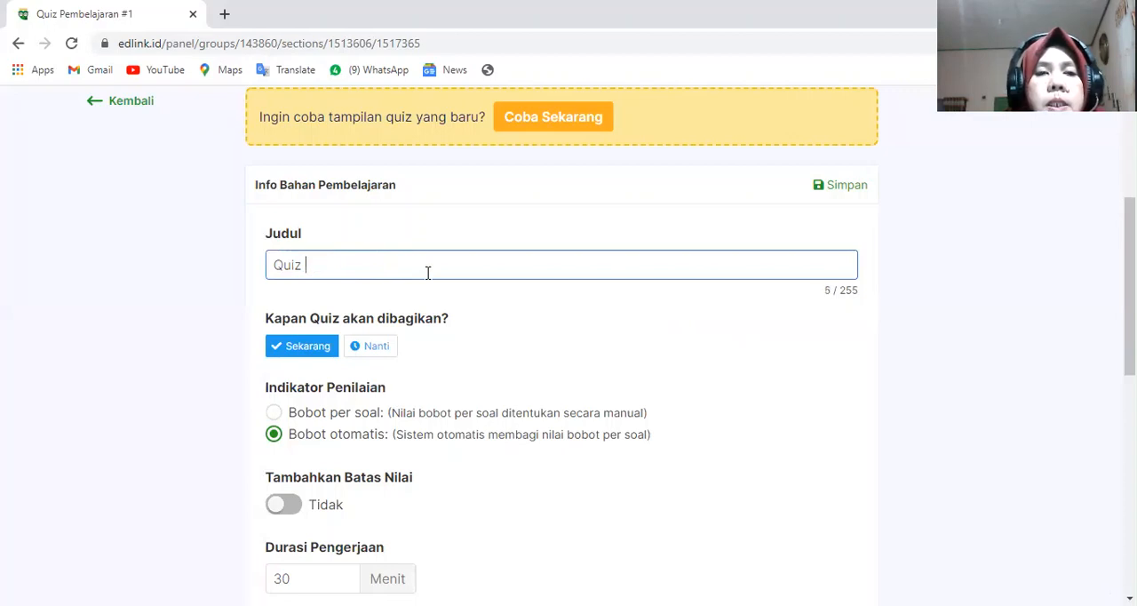
- Enable Tambahkan Batas Nilai for the quiz and set Batas Nilai Minimal Lulus to 100
scroll(408, 293, down, 2)
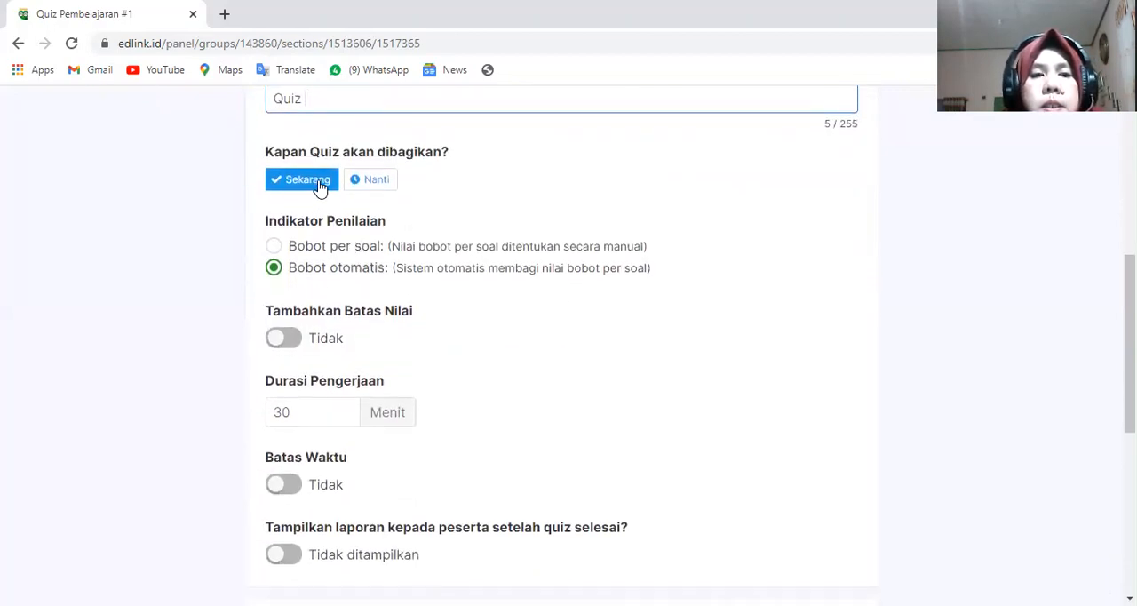
click(284, 343)
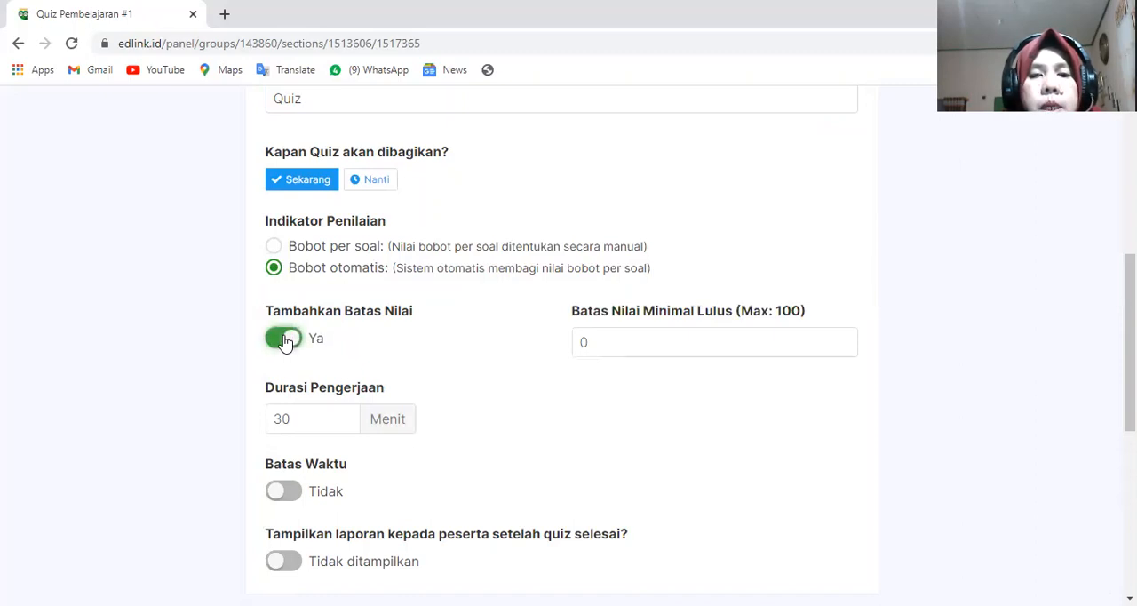
click(590, 344)
text(10)
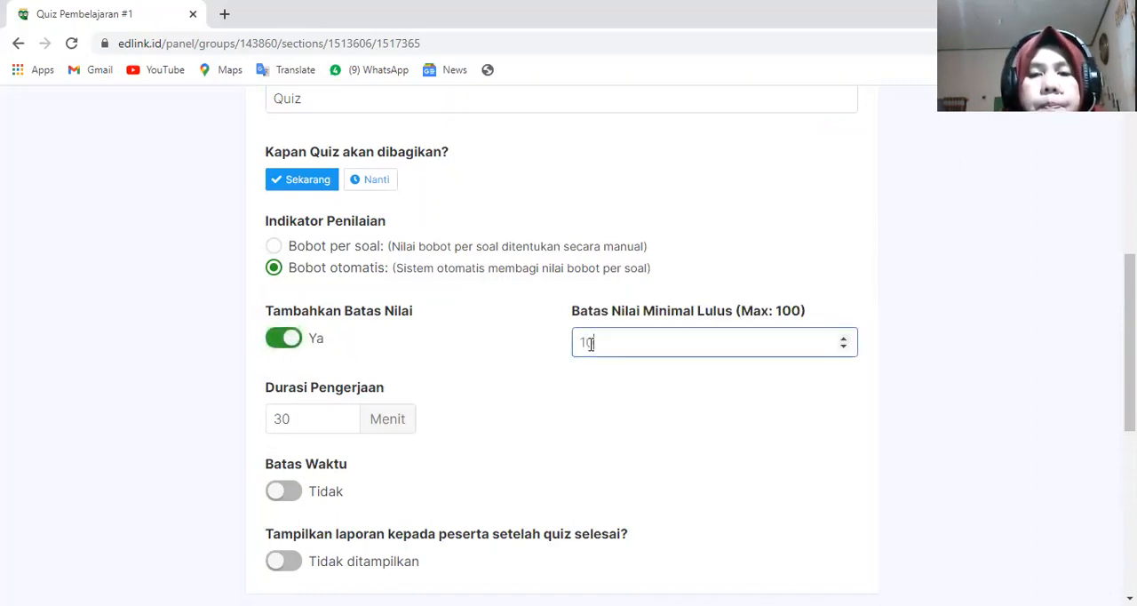
text(00)
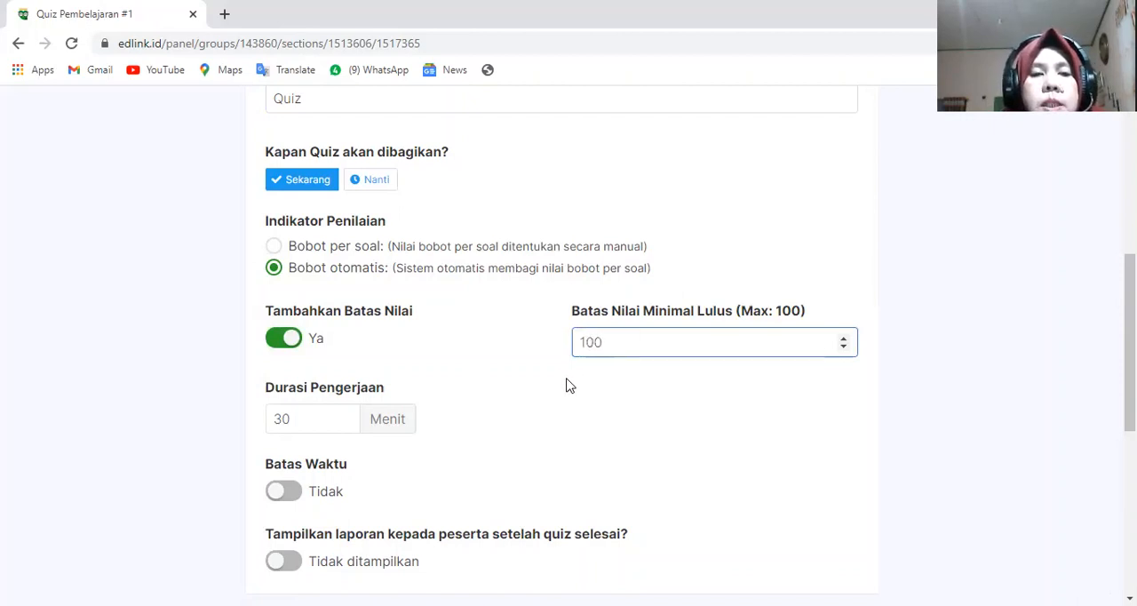
- Leave Batas Waktu off for the quiz and enable Tampilkan laporan kepada peserta setelah quiz selesai
scroll(566, 385, down, 2)
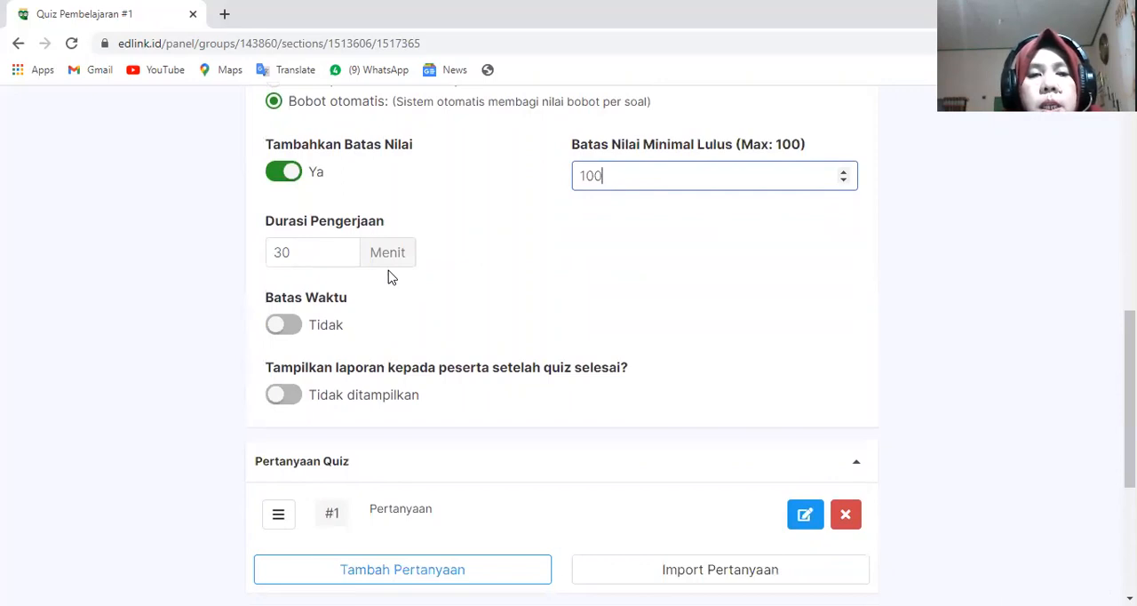
click(284, 327)
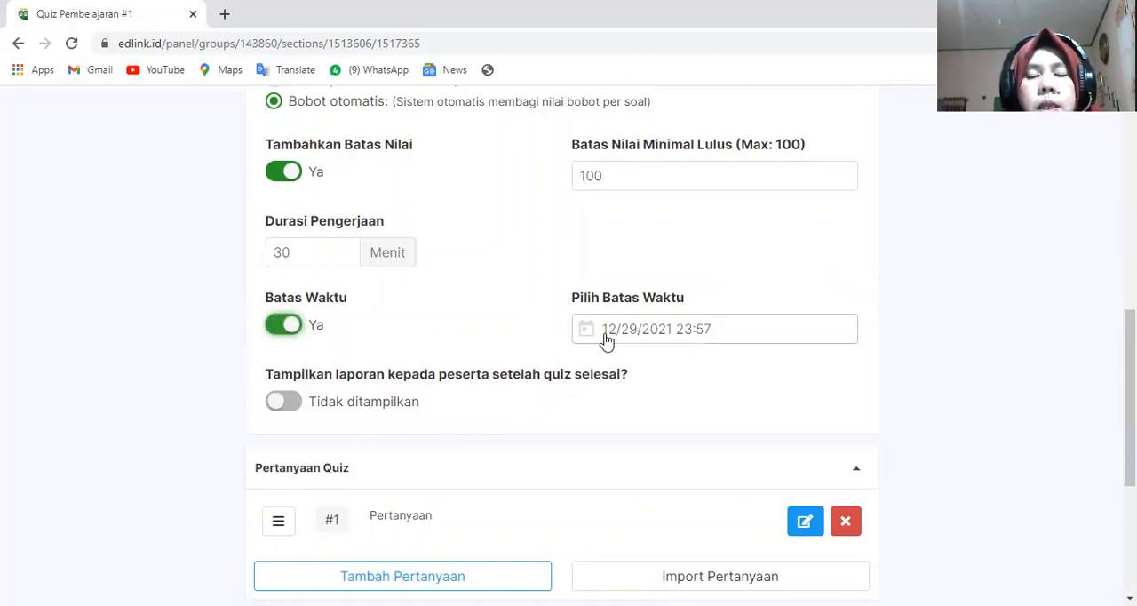
click(277, 332)
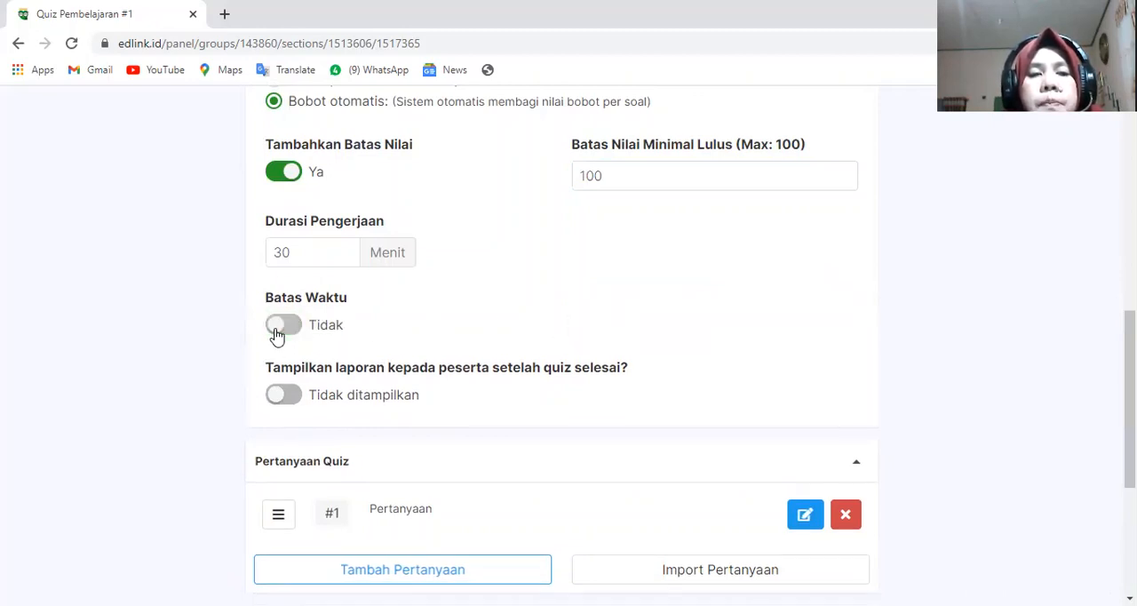
click(281, 400)
- Add a new question to the quiz with the Pertanyaan text "Al-Quran diturunkan kepada Nabi . . ."
scroll(355, 421, down, 1)
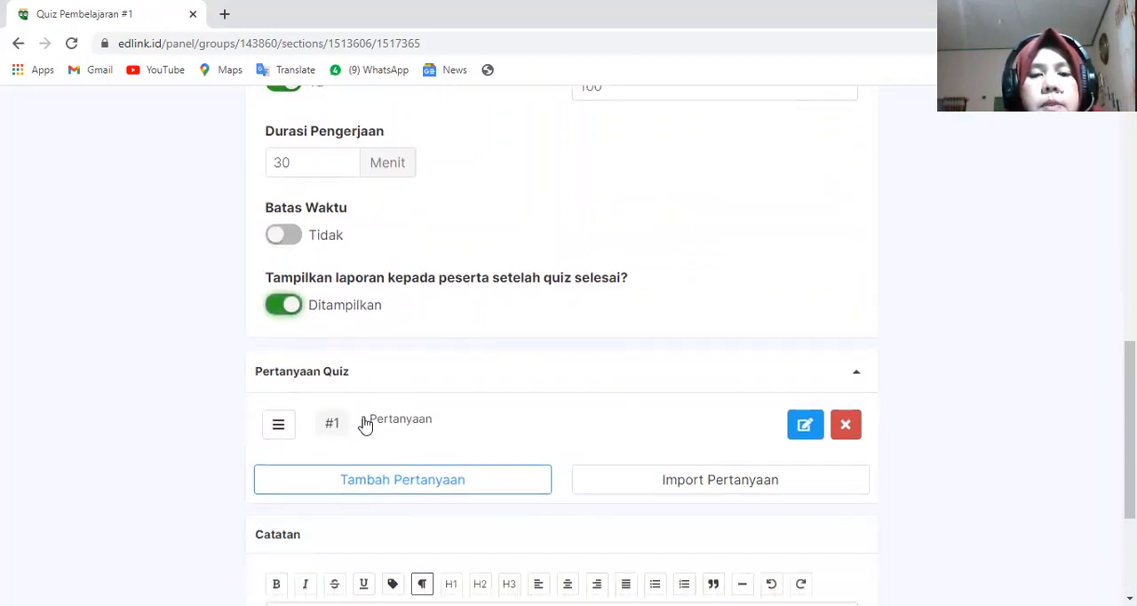
scroll(364, 424, down, 1)
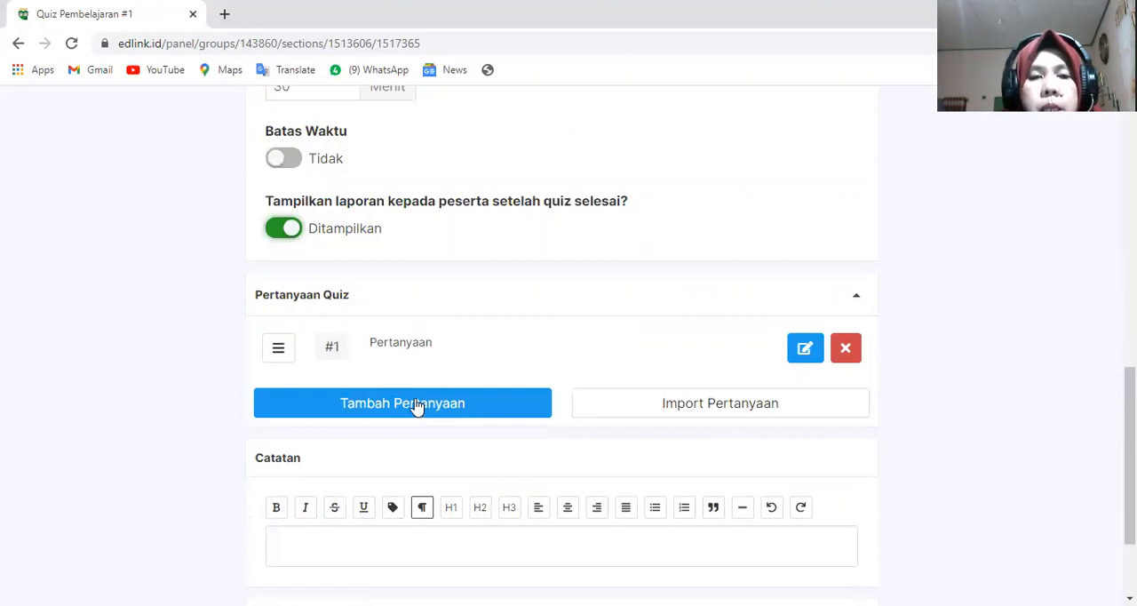
click(466, 407)
scroll(493, 410, down, 1)
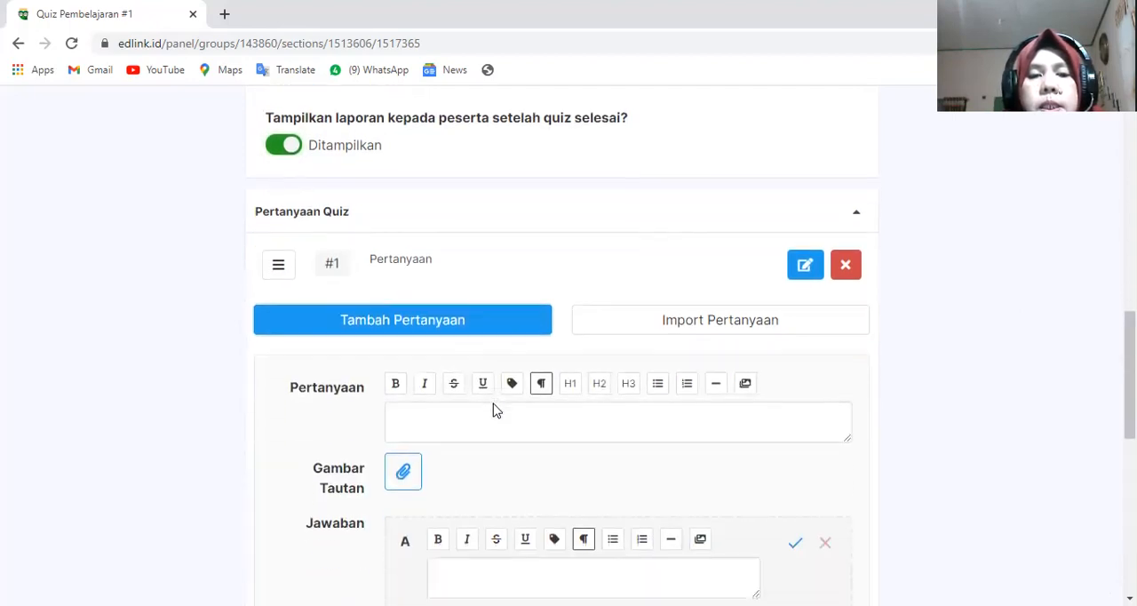
scroll(494, 409, down, 1)
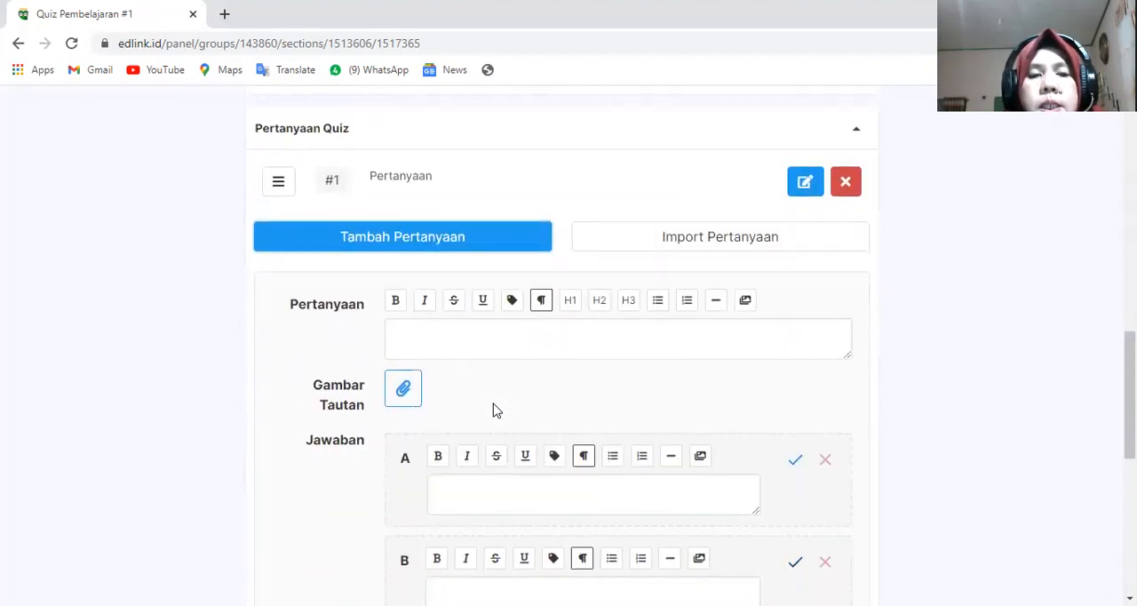
click(429, 339)
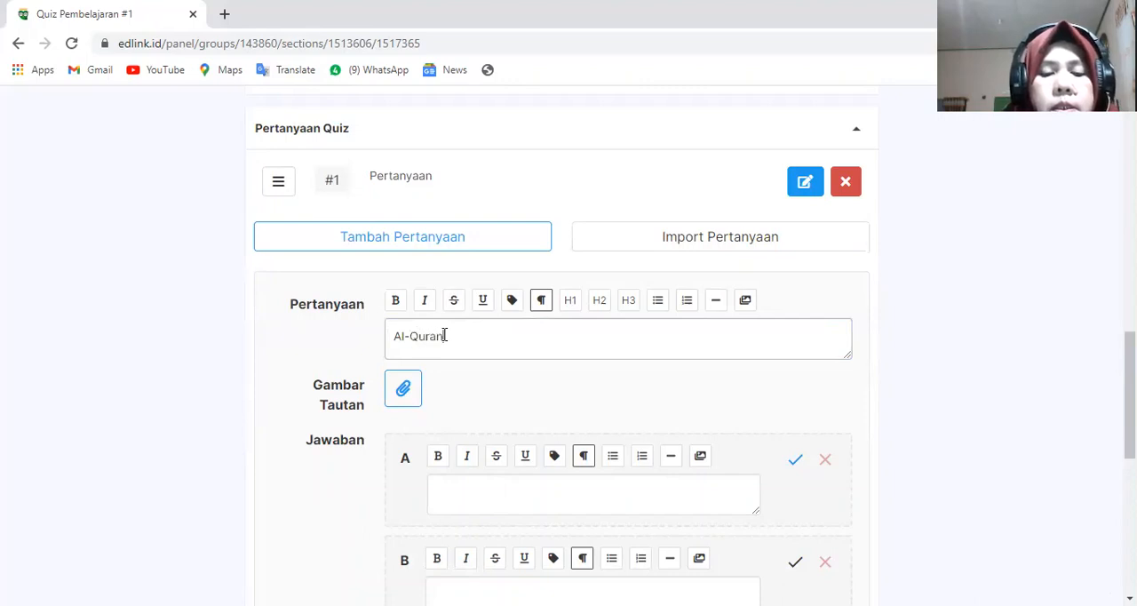
text(turun)
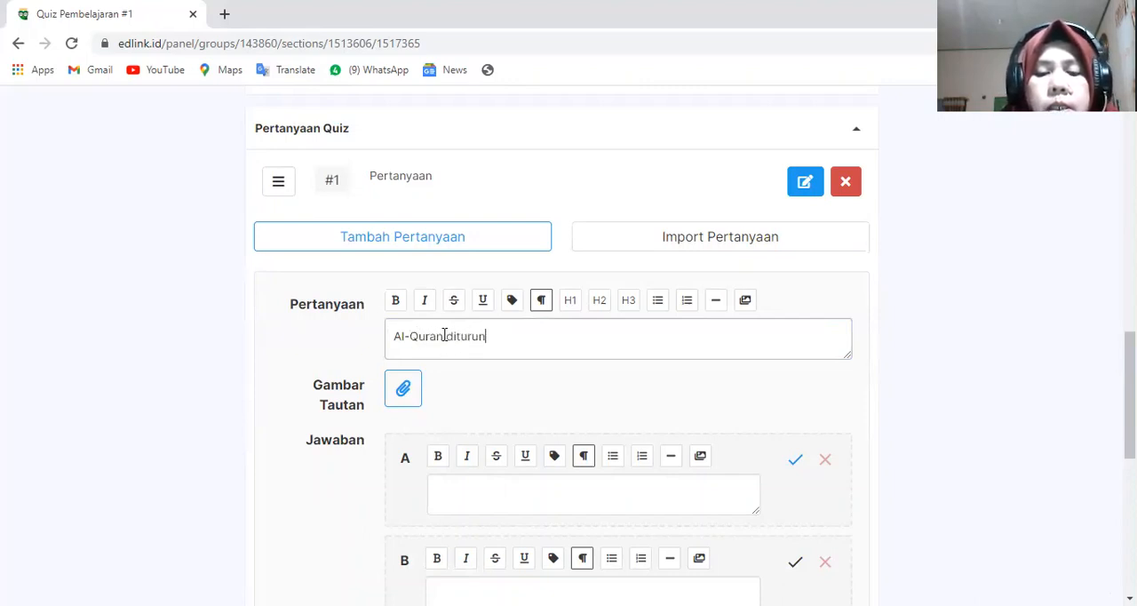
text(kan)
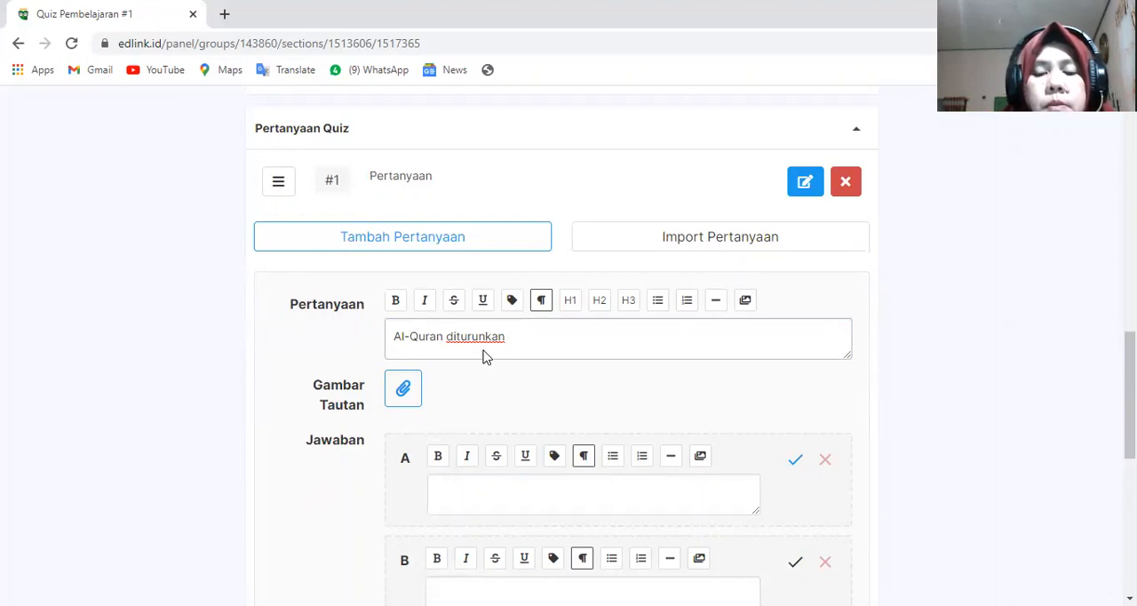
text(da Nabi . . .)
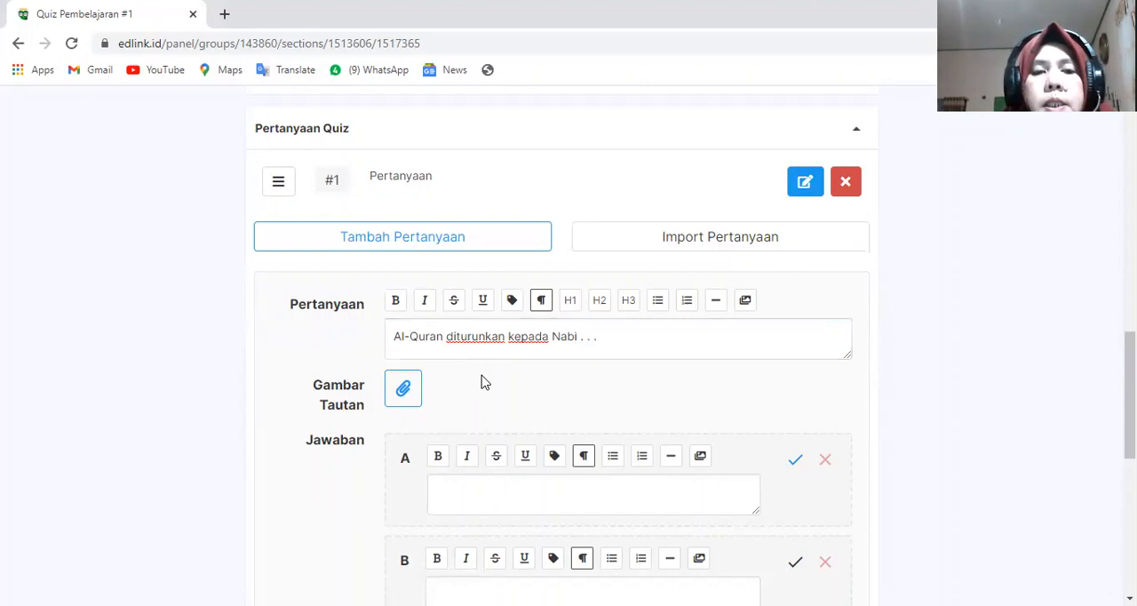
- Try marking answer B as the correct answer, and set A as the correct answer again
scroll(480, 380, down, 2)
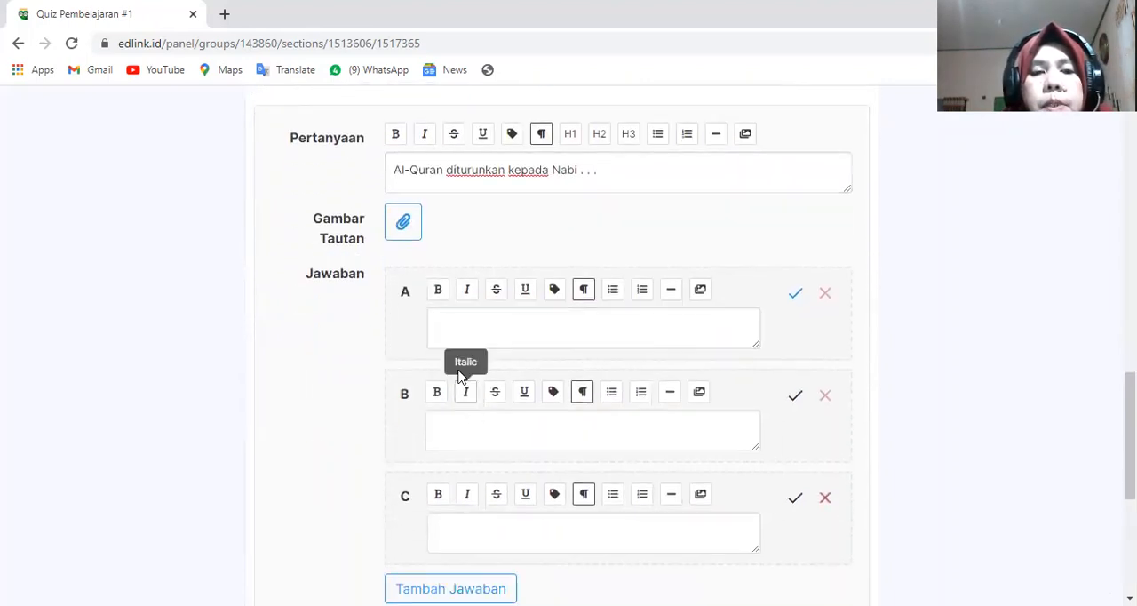
click(458, 331)
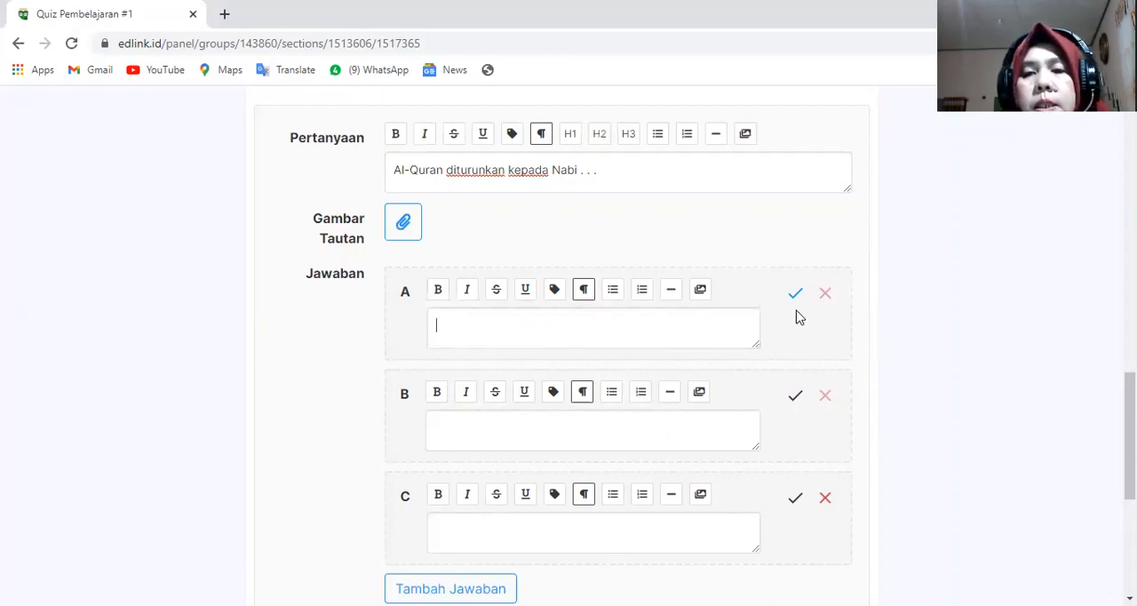
click(800, 398)
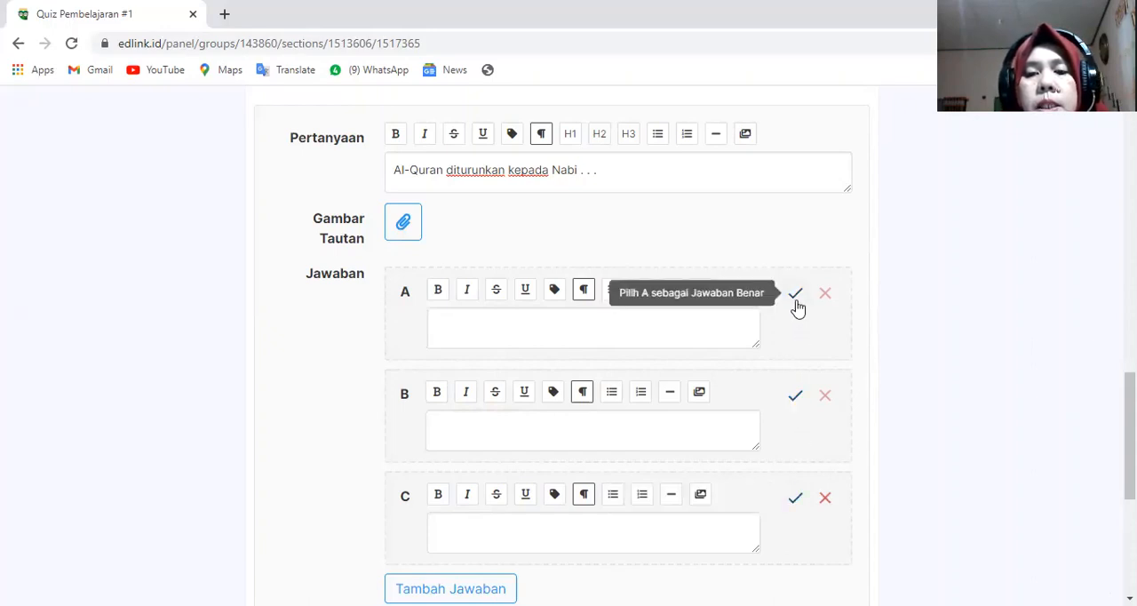
click(709, 318)
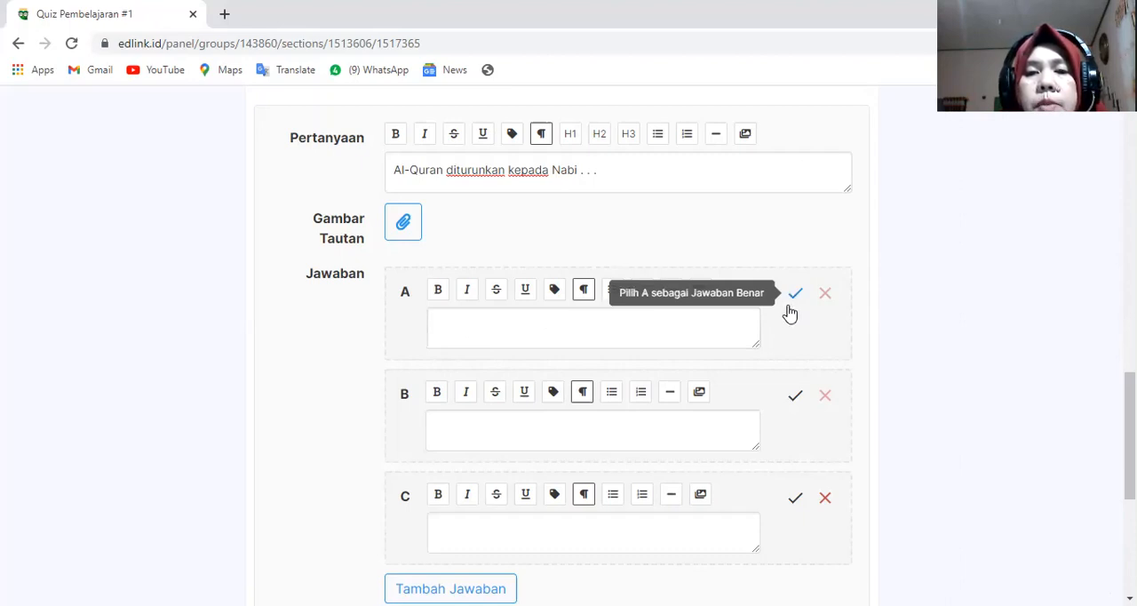
- Fill in the question's answers: A "Nabi Muhammmad SAW.", B "Nabi Isa as" and C "Nabi Ibrahim as"
click(480, 329)
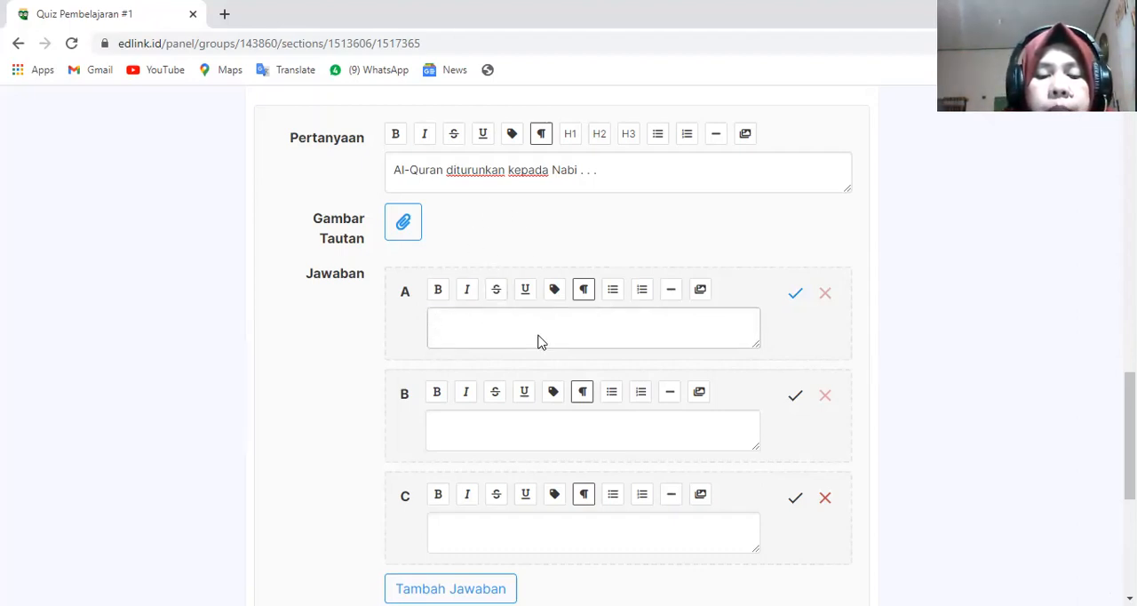
text(Nabi Mu)
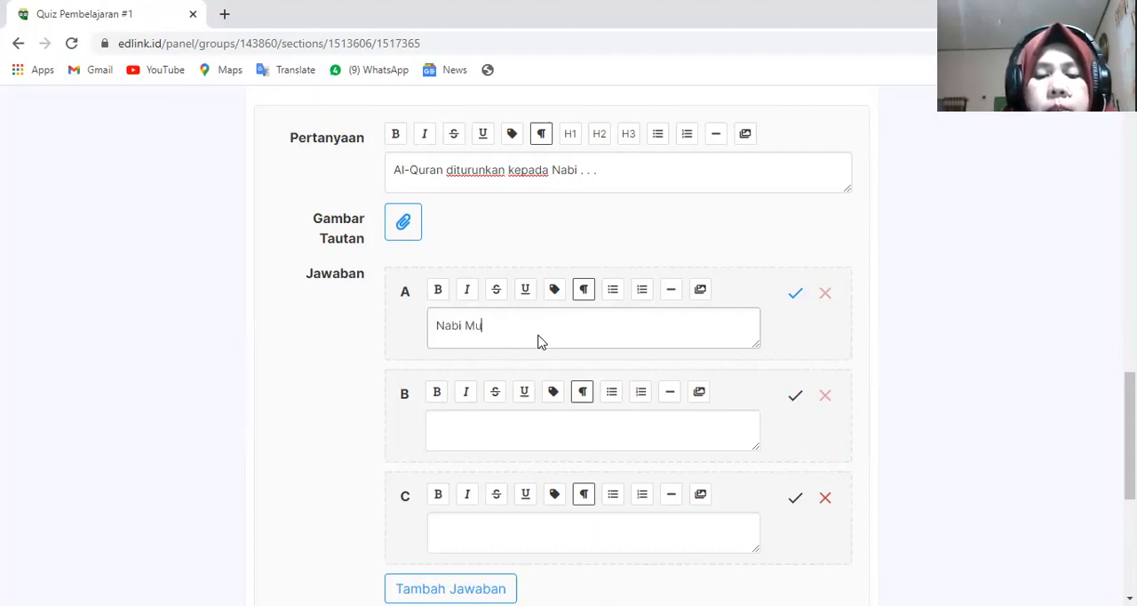
text(hammmad SAW.)
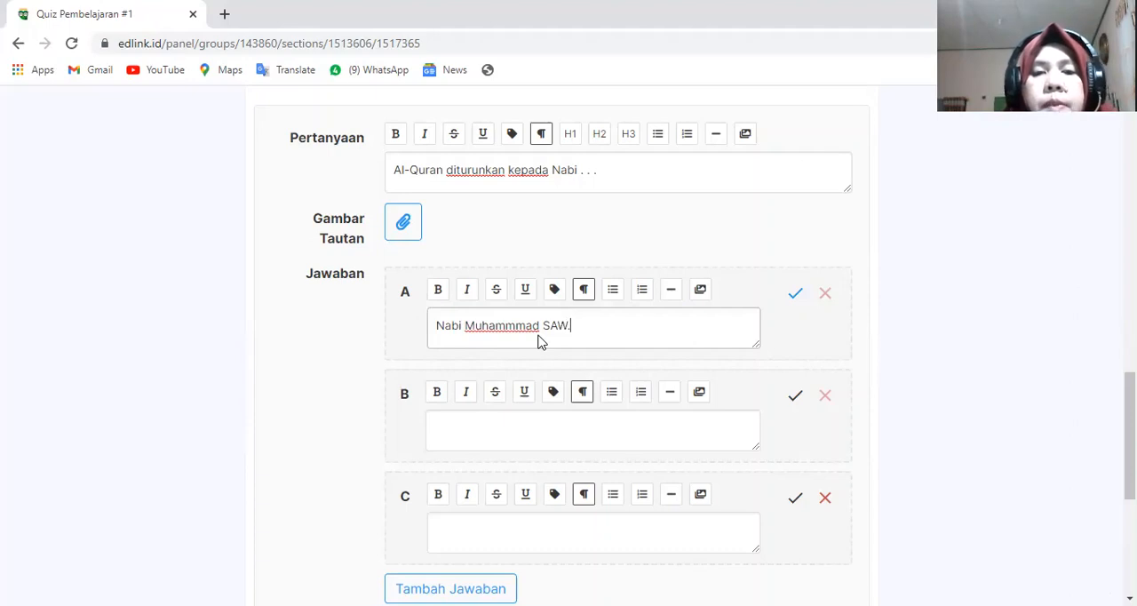
click(474, 419)
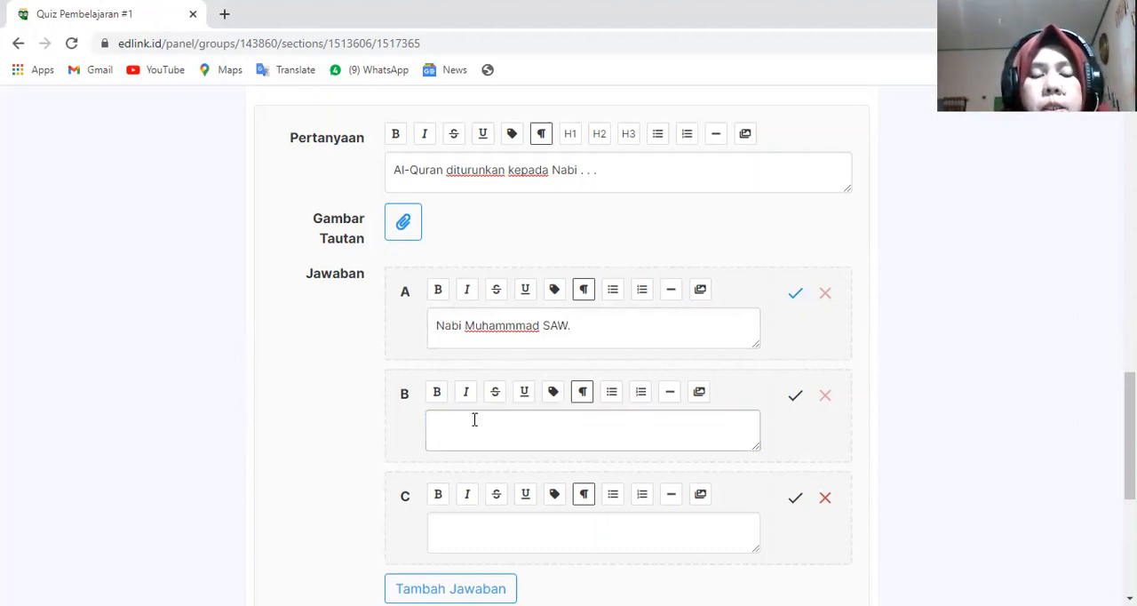
text(Nabi Isa as)
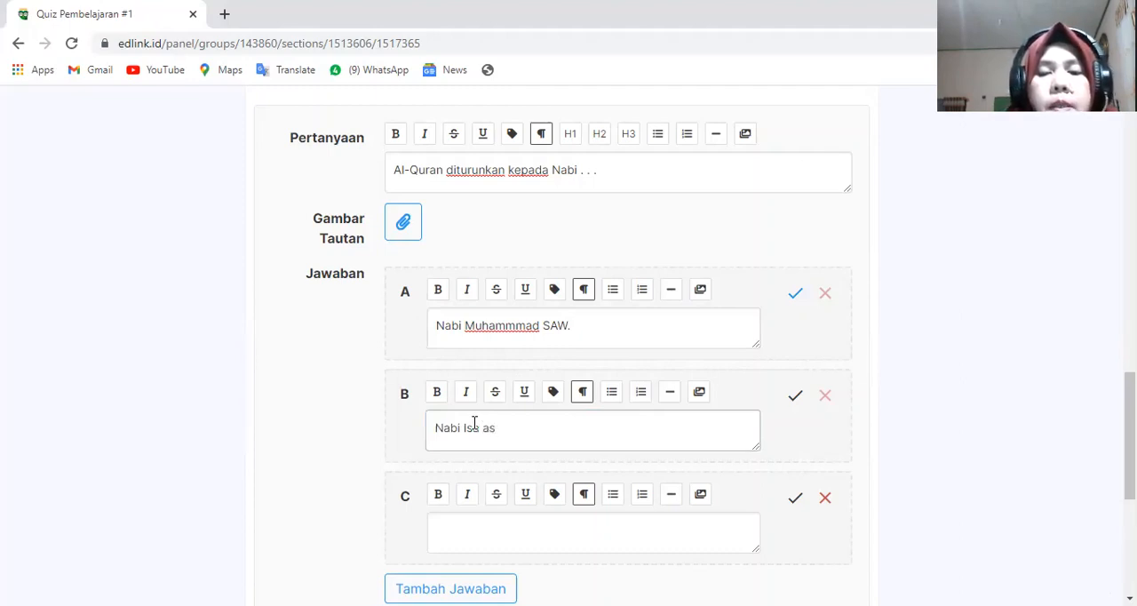
scroll(484, 435, down, 2)
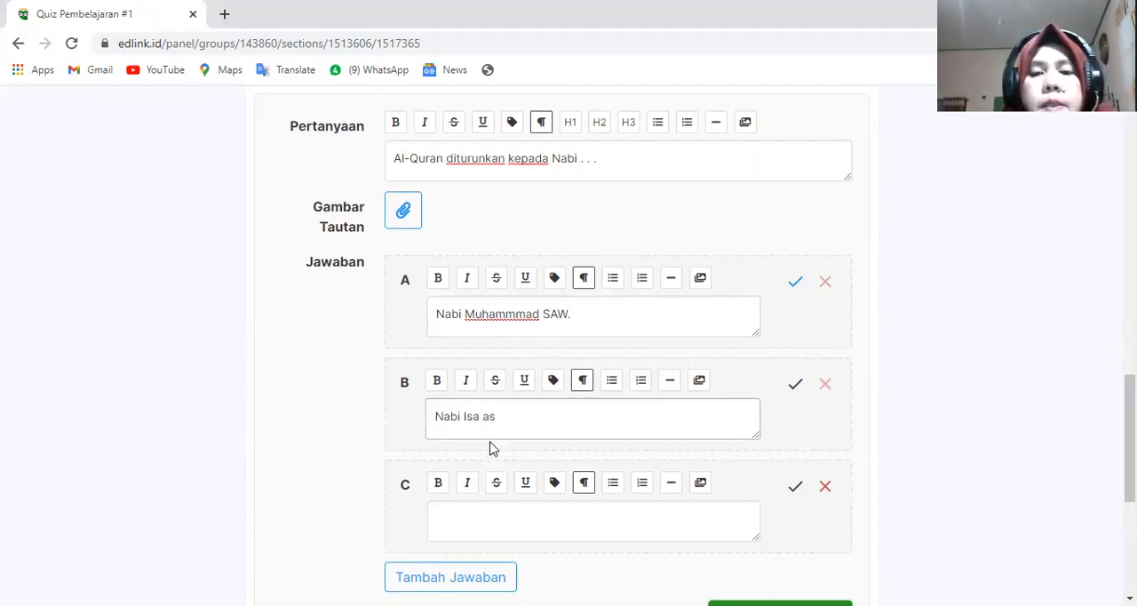
click(471, 373)
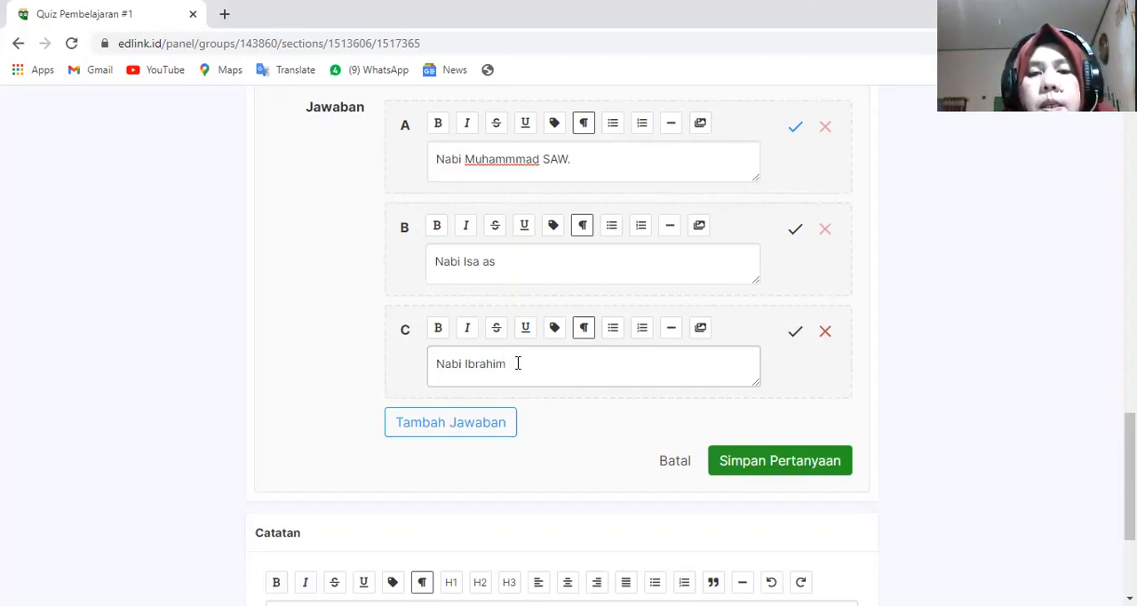
text(as)
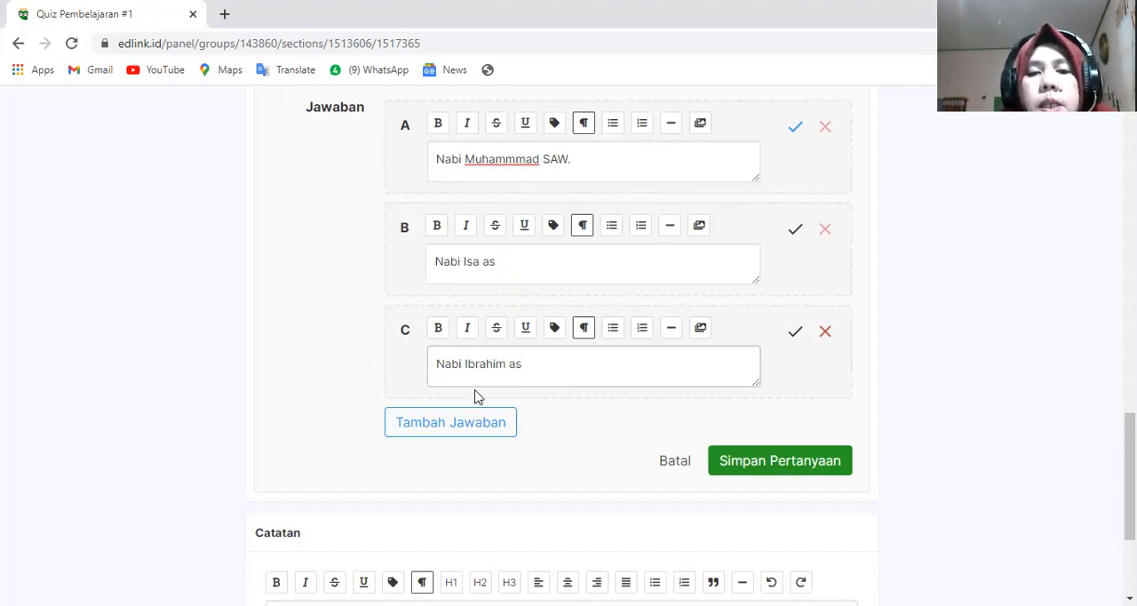
- Add a fourth answer option D to the question with the text "Nabi Musa"
scroll(533, 353, up, 2)
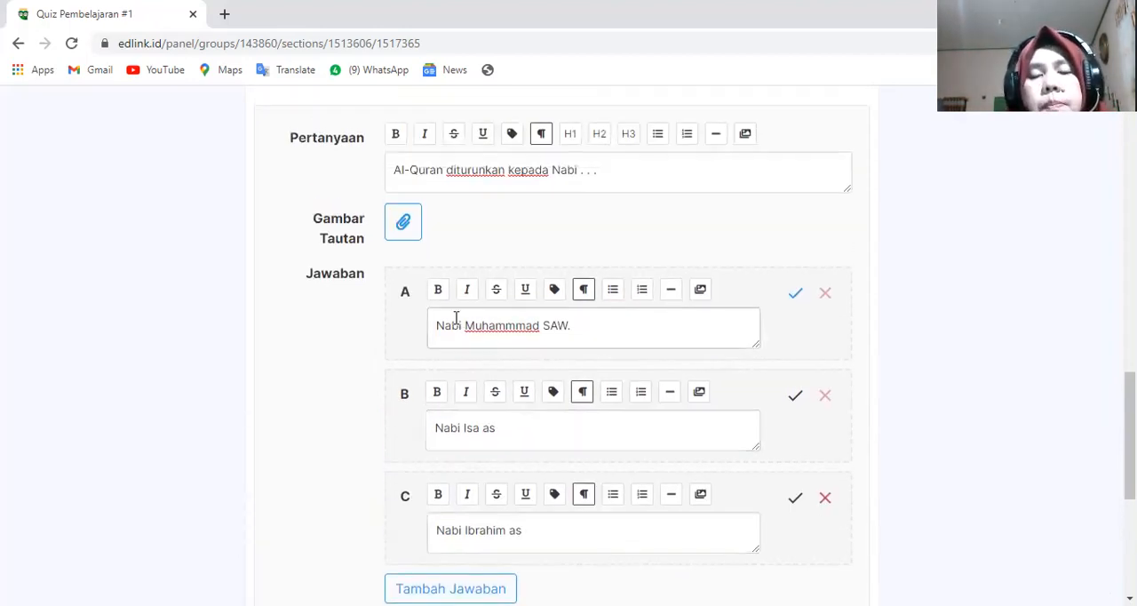
scroll(424, 315, down, 1)
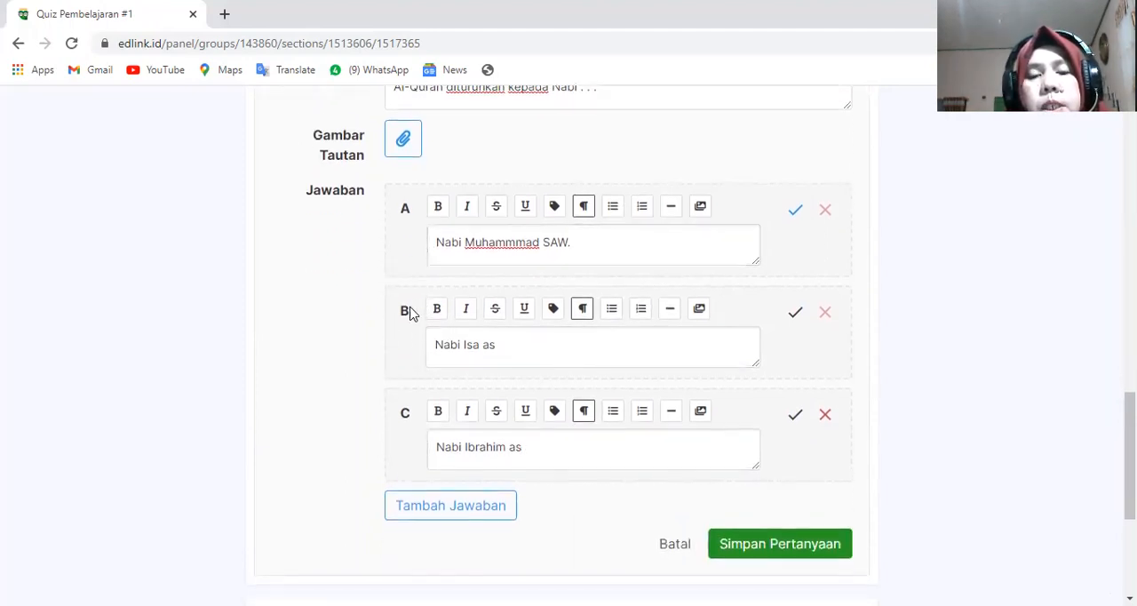
scroll(411, 319, down, 1)
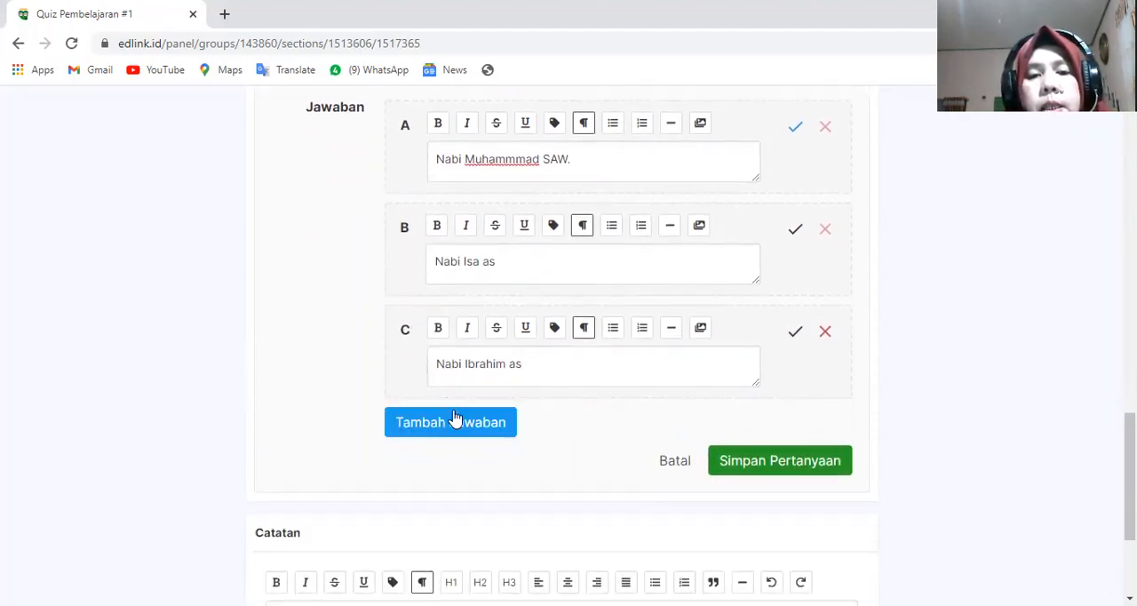
click(455, 425)
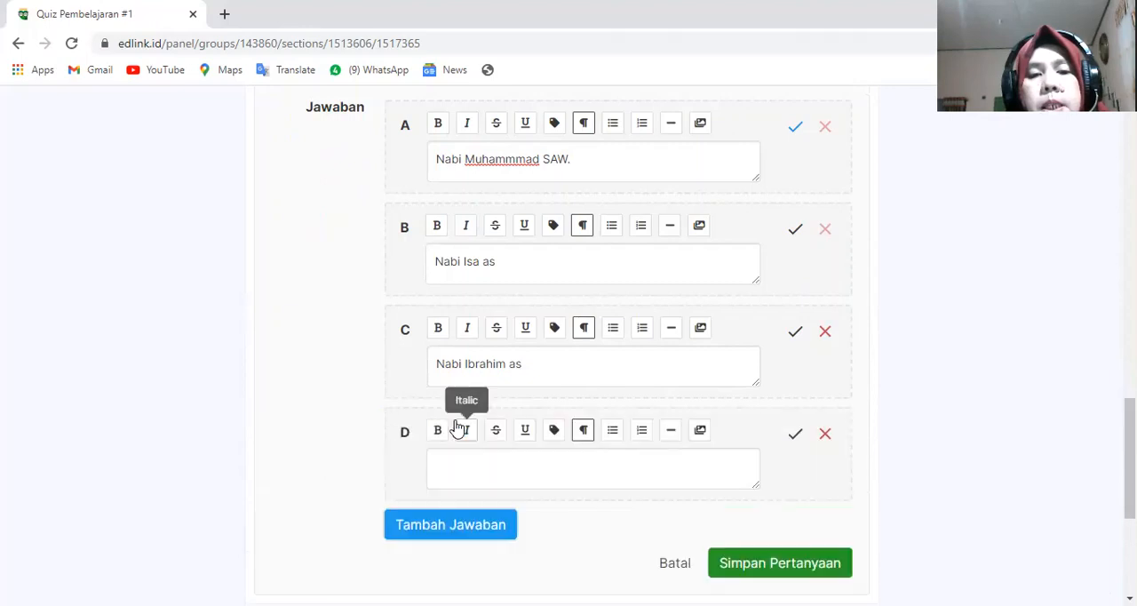
click(459, 473)
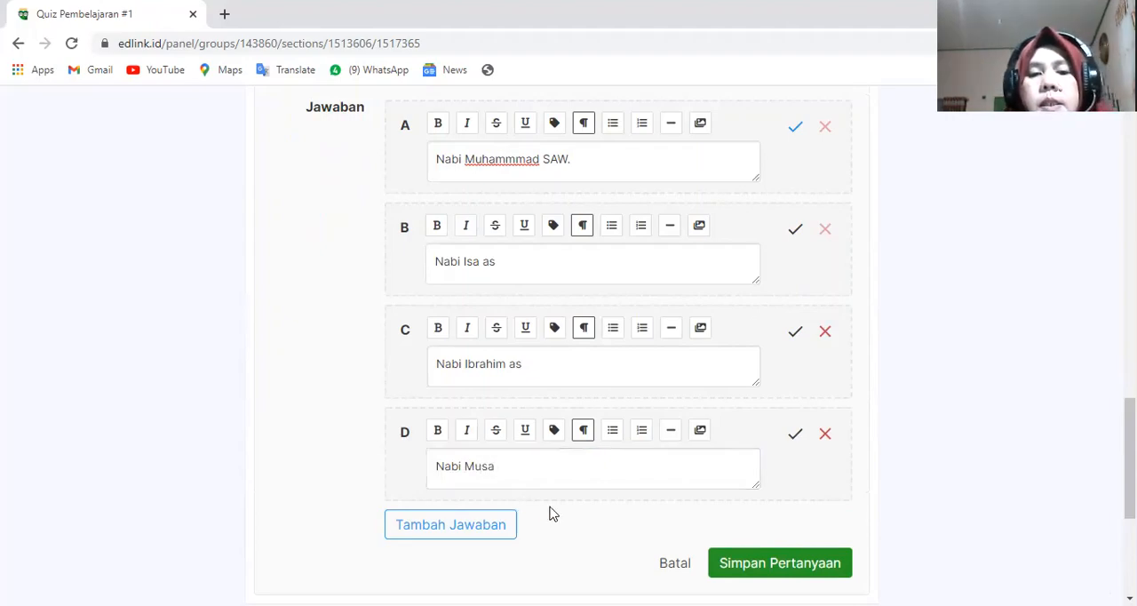
- Review the question with its four answers and save it to the quiz
scroll(568, 497, down, 1)
scroll(609, 467, up, 2)
scroll(648, 477, up, 3)
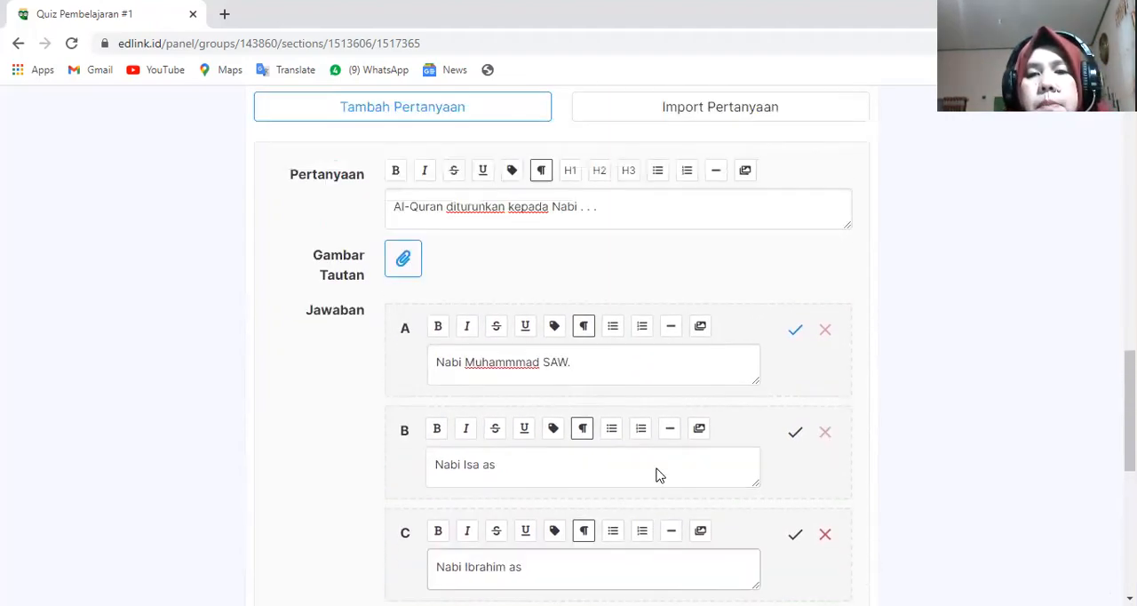
scroll(665, 470, down, 5)
scroll(685, 475, down, 2)
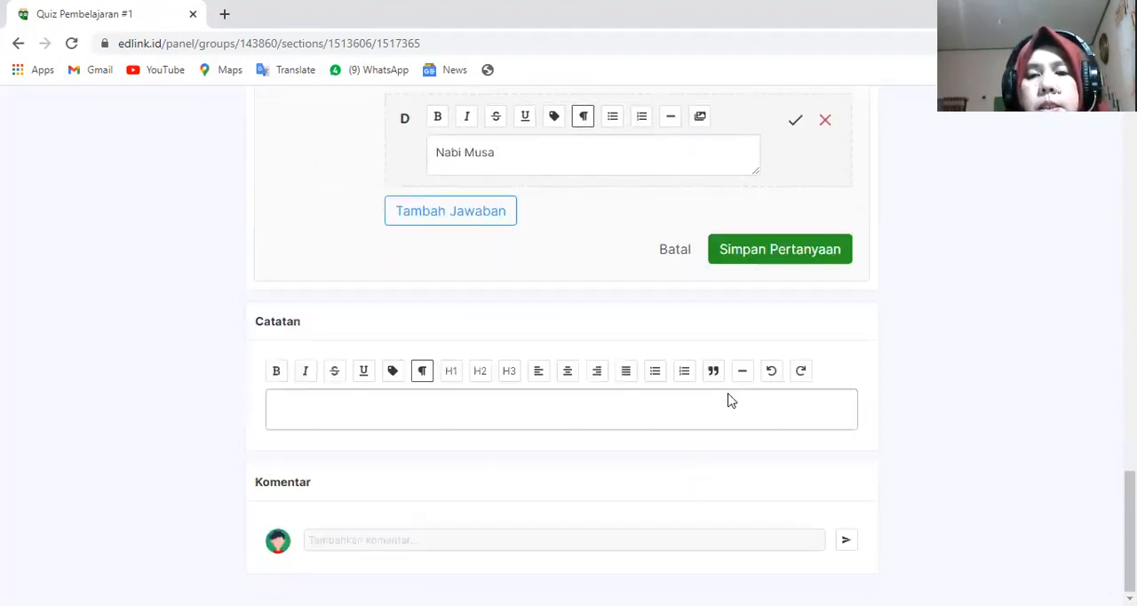
click(745, 258)
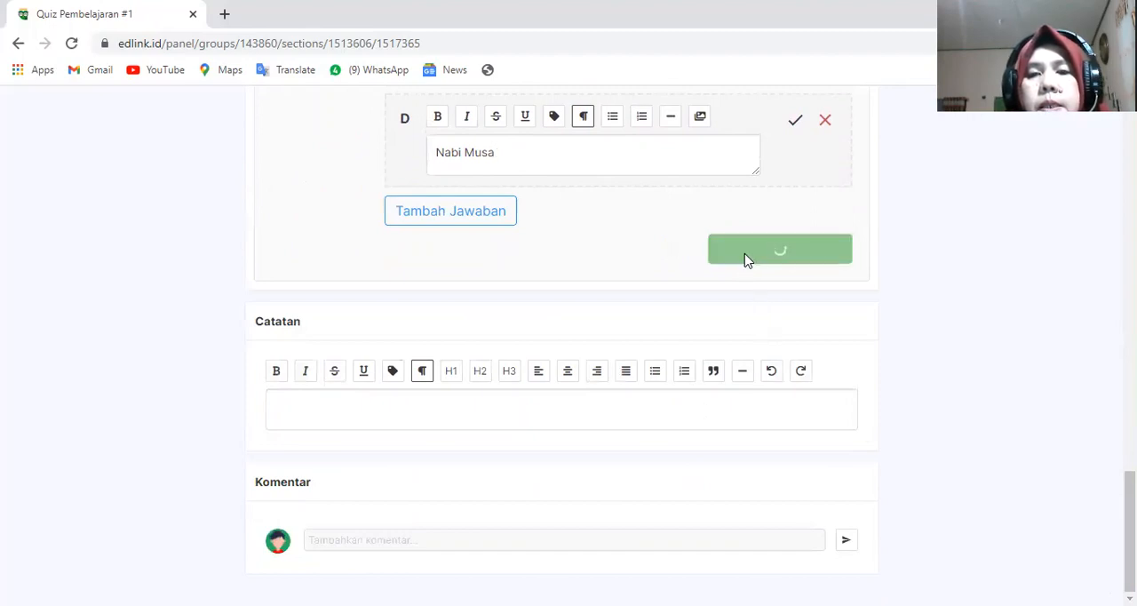
- Delete the placeholder question #1 "Pertanyaan" from the quiz and confirm the removal
scroll(742, 273, up, 3)
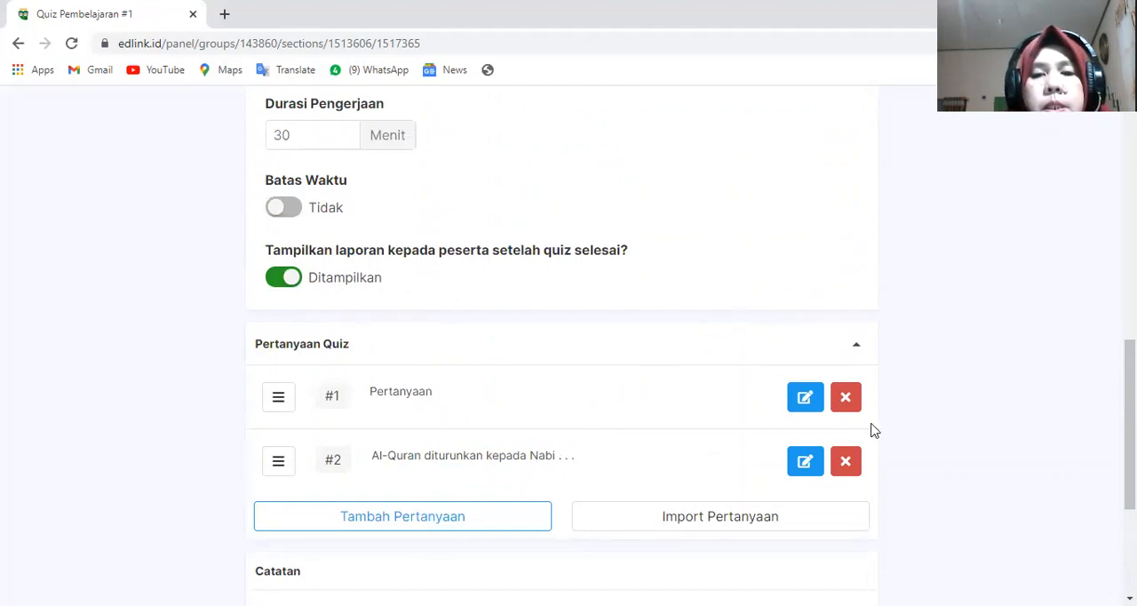
click(845, 398)
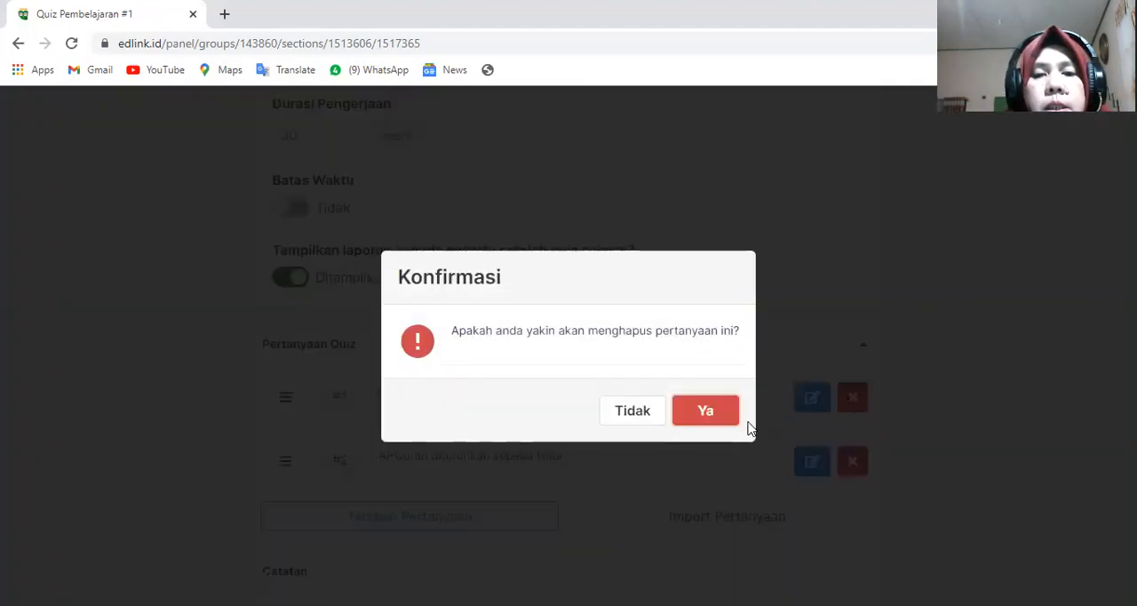
click(726, 416)
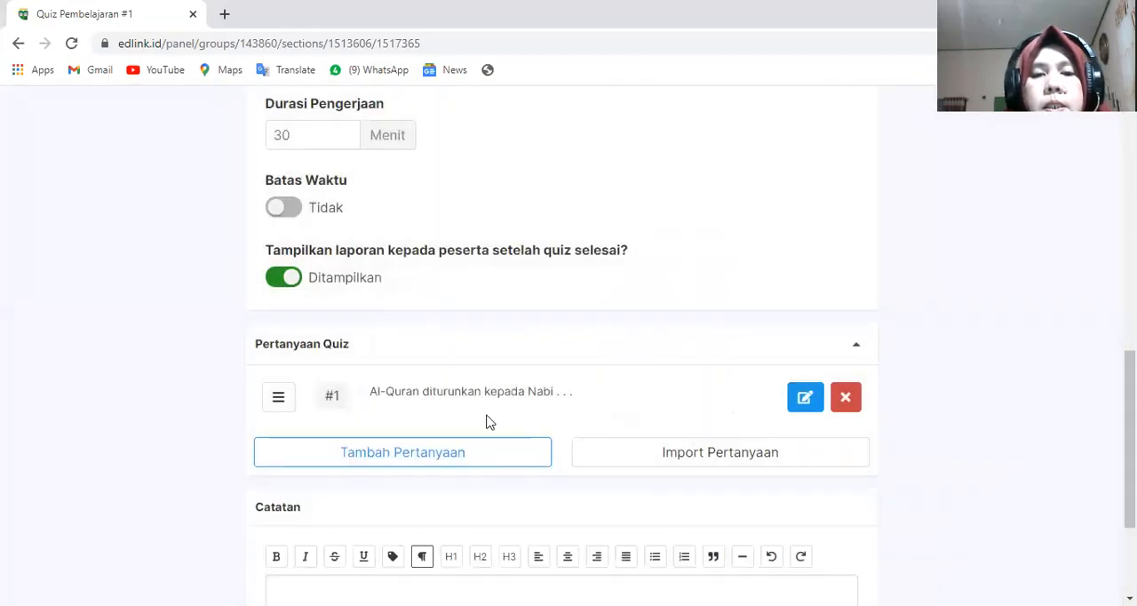
scroll(613, 404, down, 1)
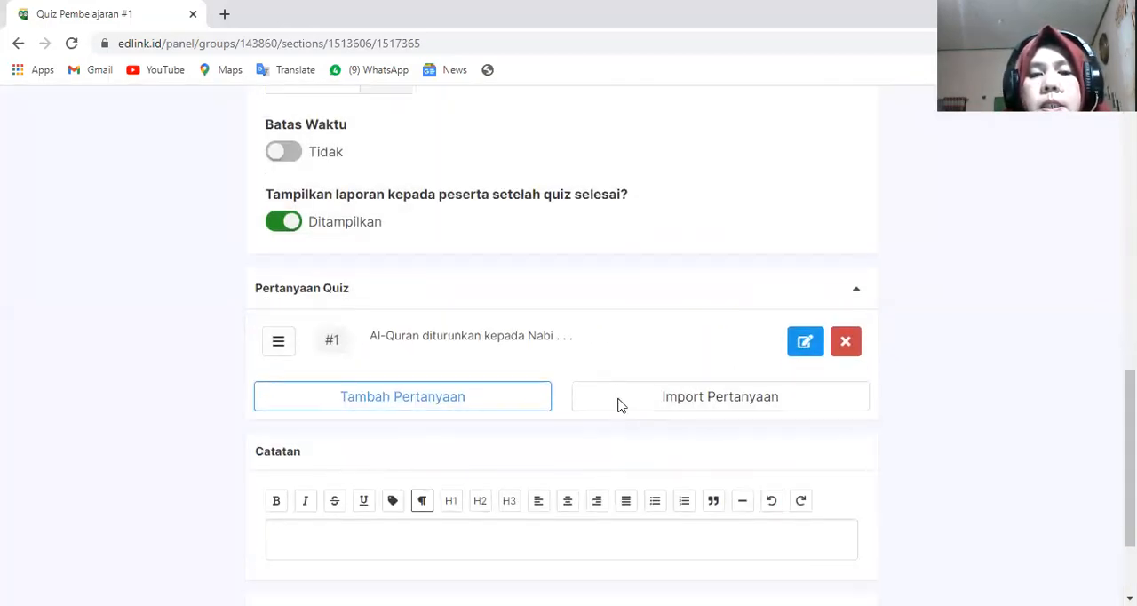
- Check the quiz page, then leave it and return to the class's list of learning sessions
scroll(618, 401, down, 2)
scroll(620, 401, up, 8)
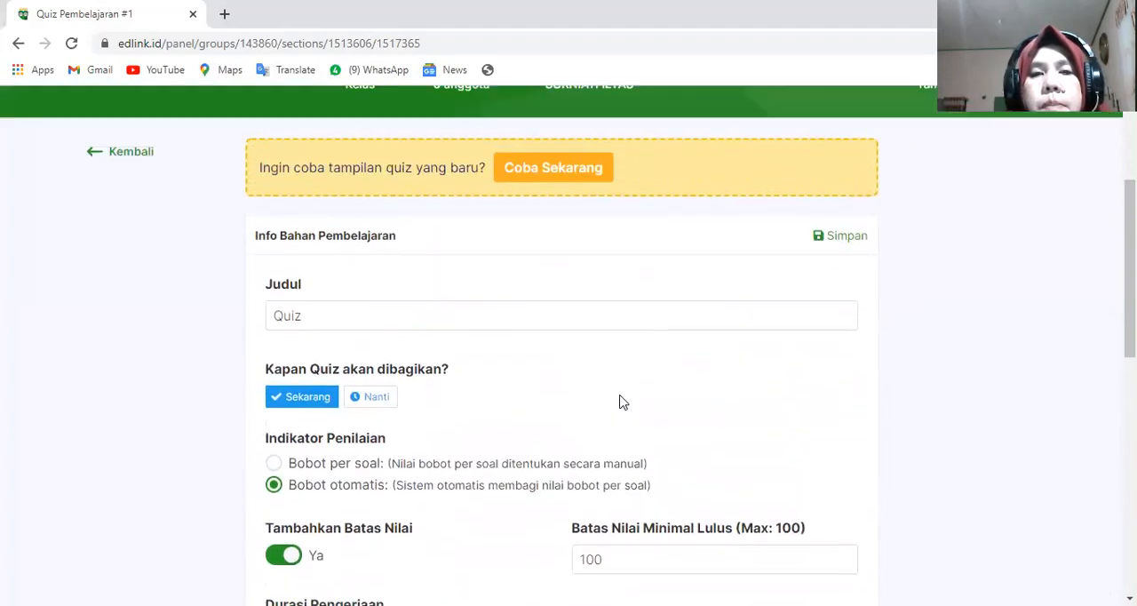
scroll(620, 401, up, 1)
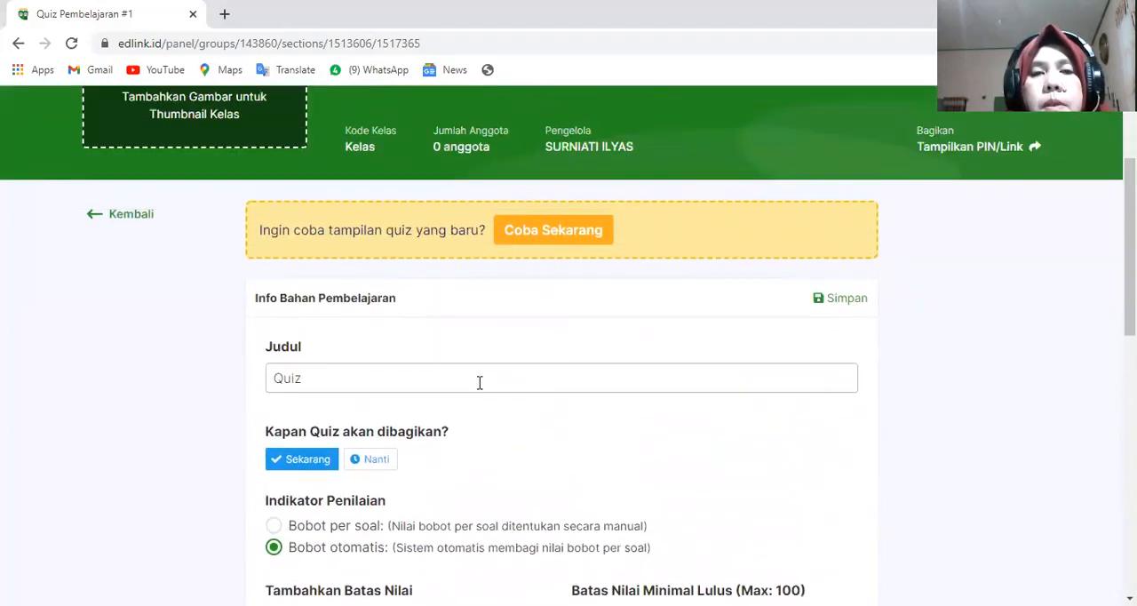
click(132, 215)
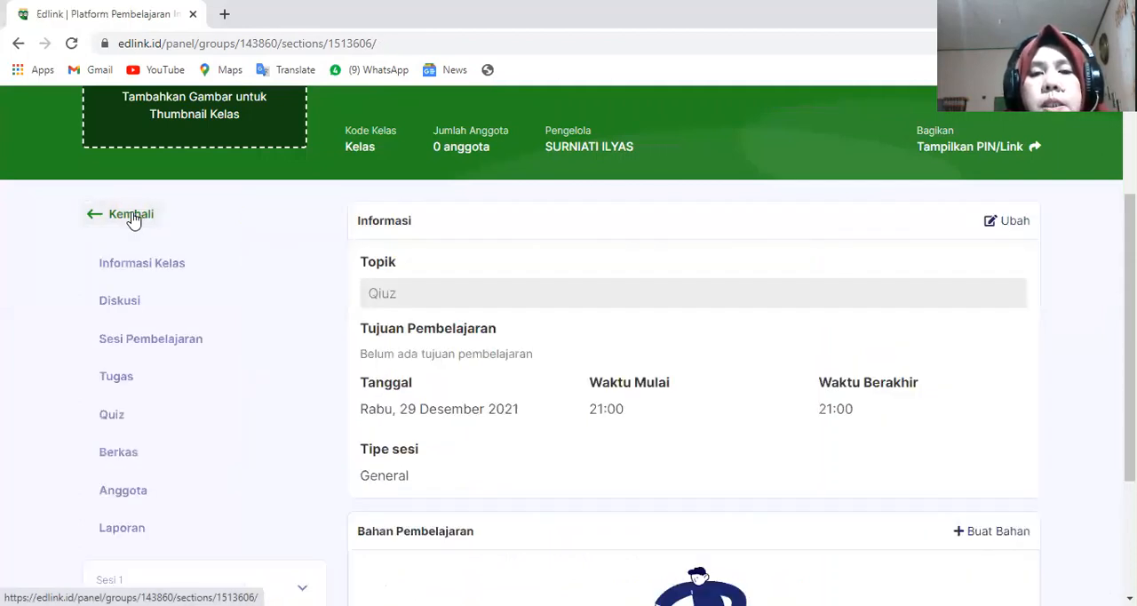
click(132, 215)
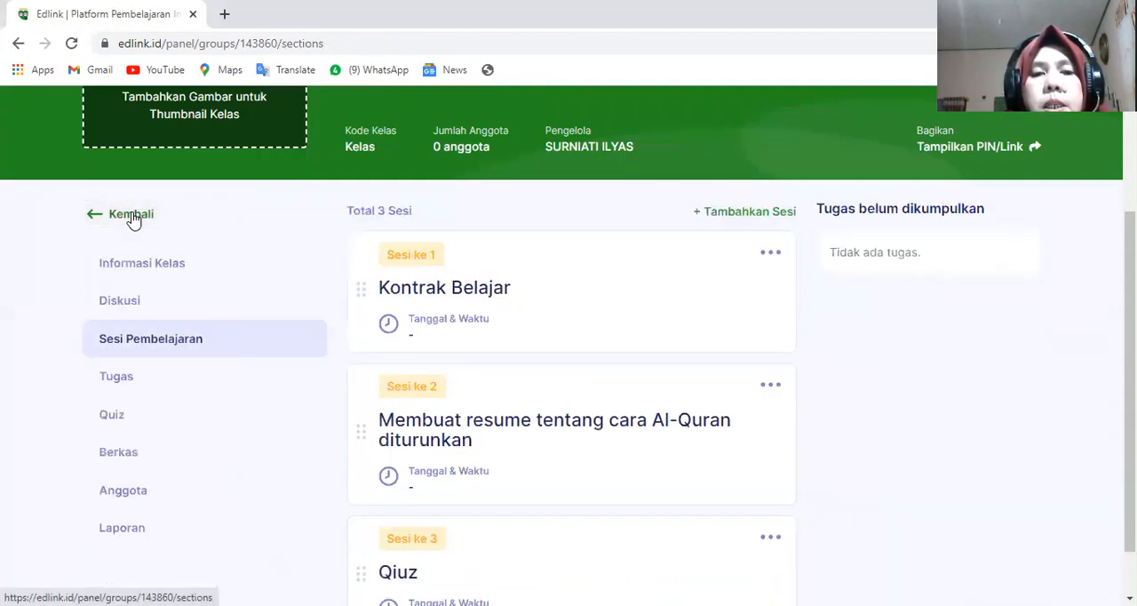
- Look over the Kontrak Belajar, resume and Qiuz sessions in the class's session list, including the Qiuz session's information page
scroll(459, 333, down, 1)
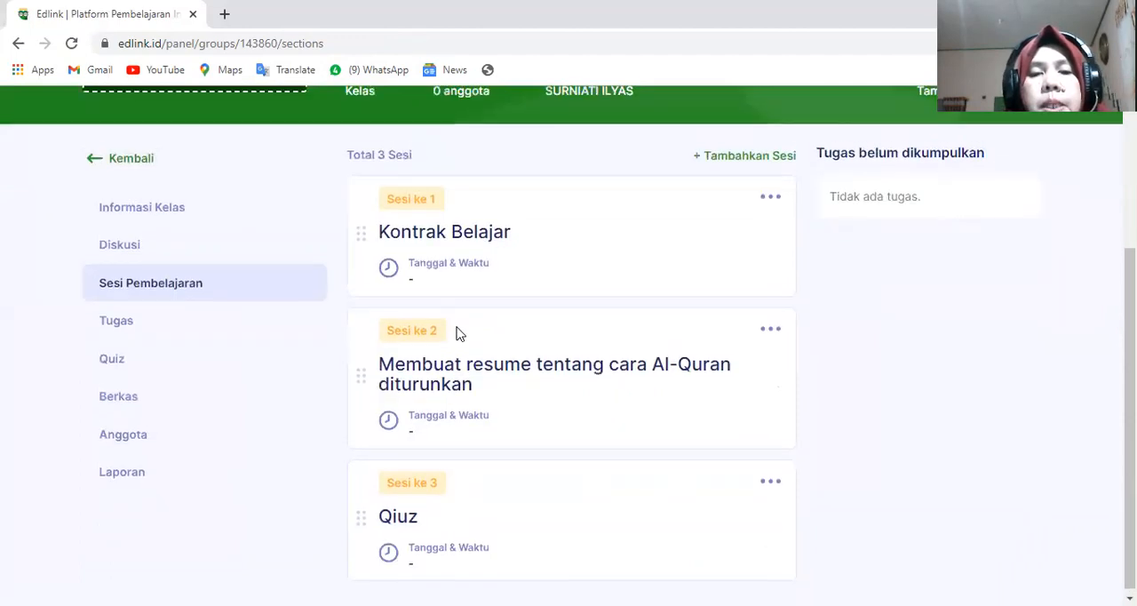
scroll(459, 315, up, 3)
scroll(467, 380, down, 3)
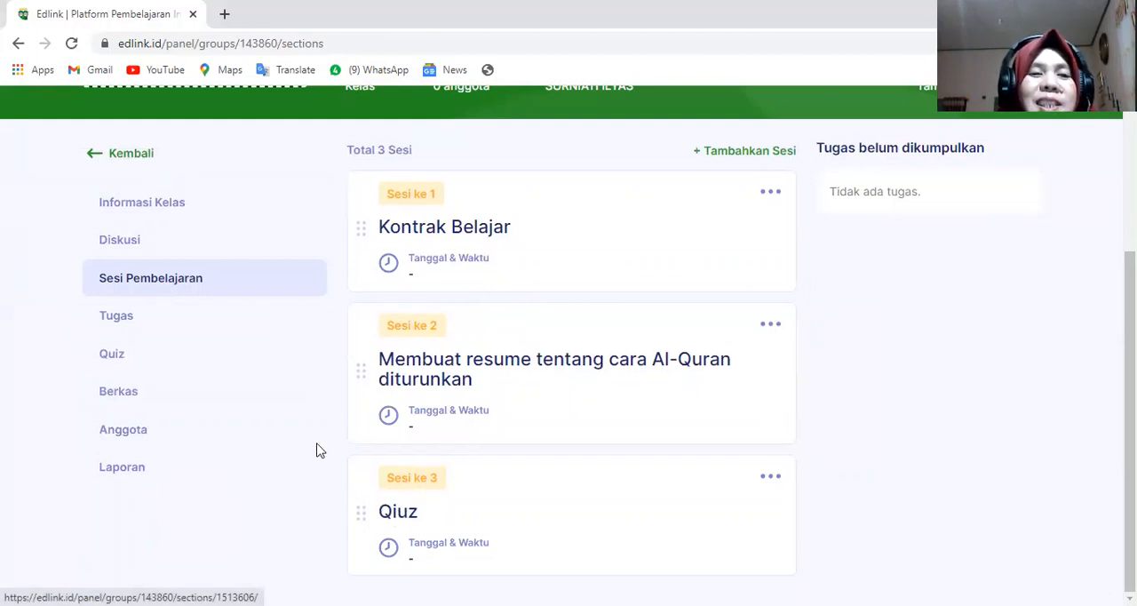
scroll(216, 279, up, 2)
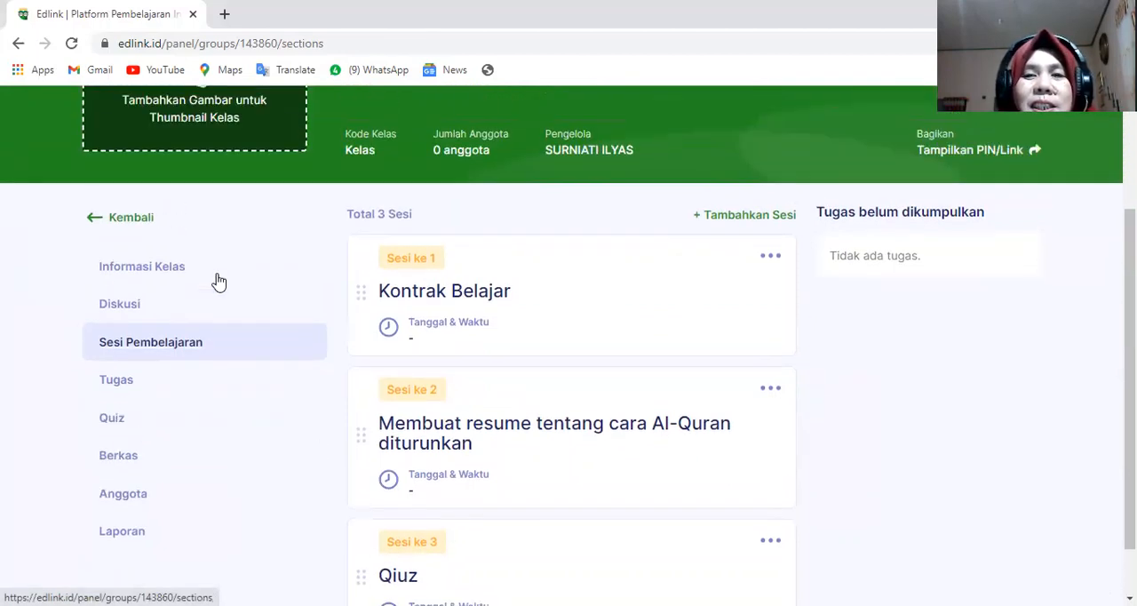
scroll(219, 281, up, 3)
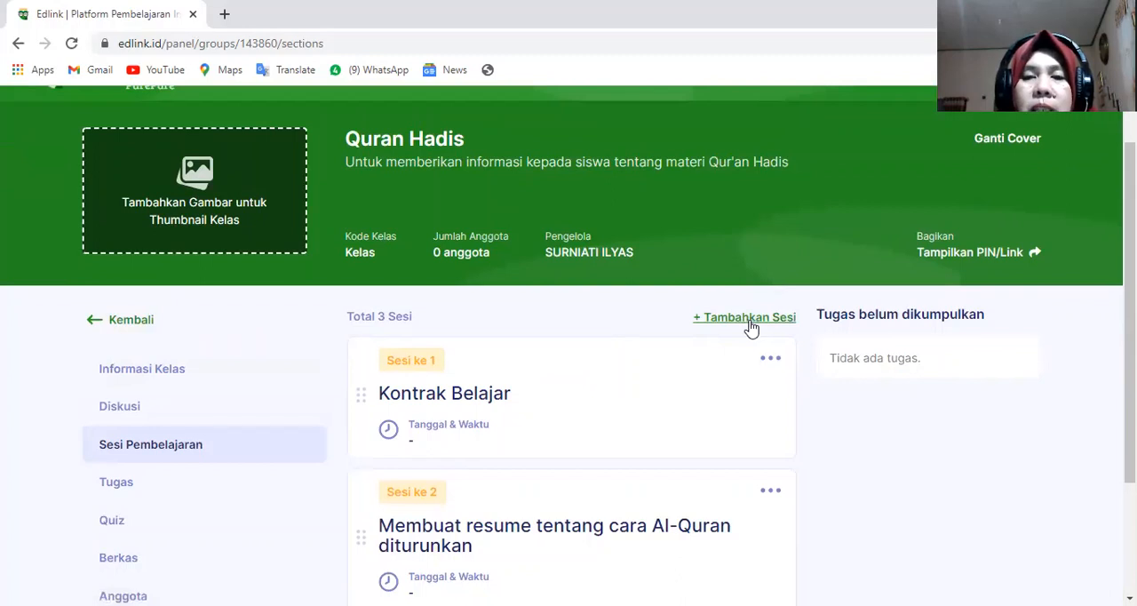
click(128, 325)
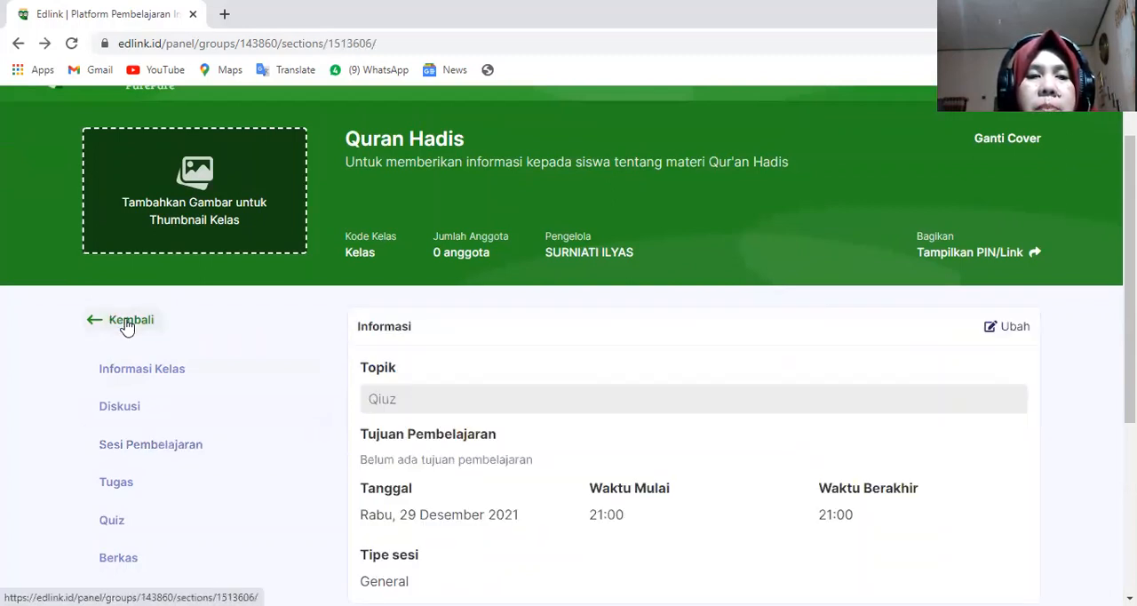
click(128, 324)
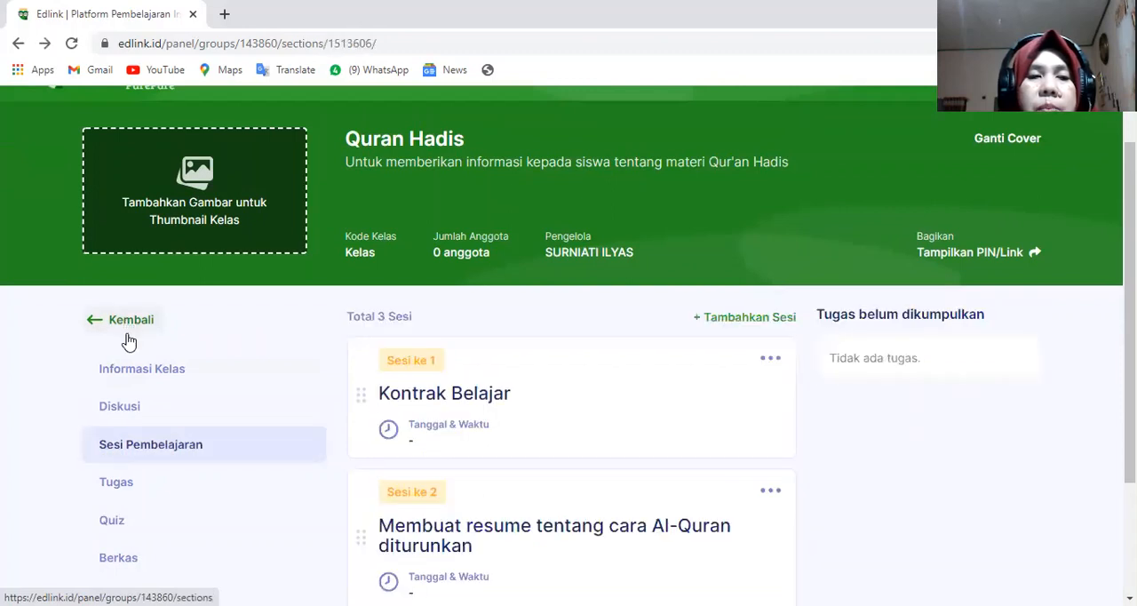
- Open the class's Diskusi feed and examine the shared resume Tugas, the Kontrak belajar material and the sharing options
click(130, 409)
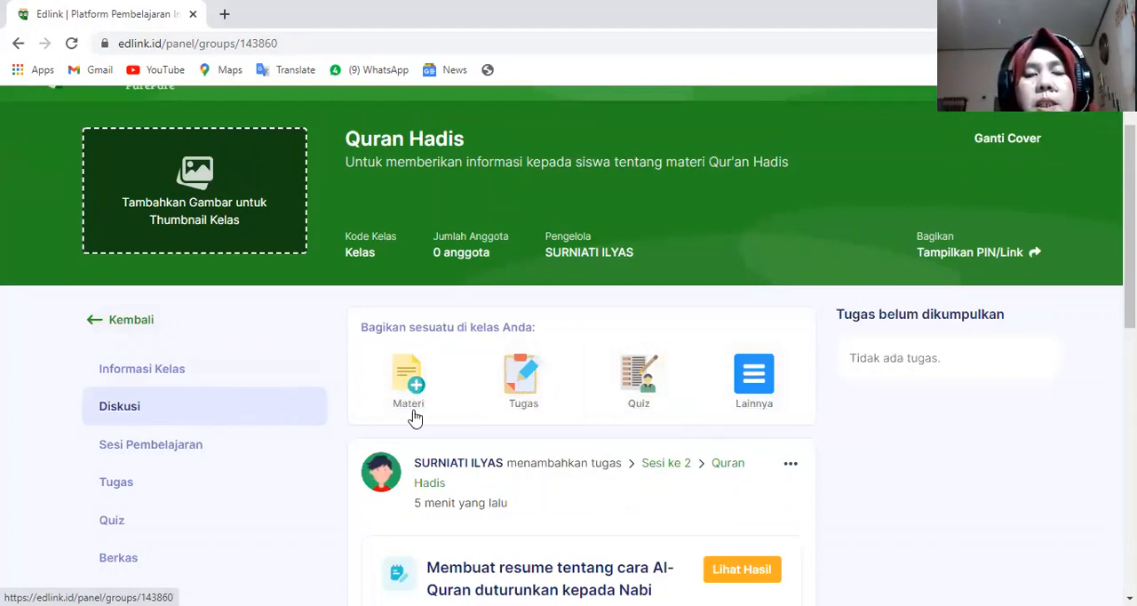
scroll(515, 399, down, 6)
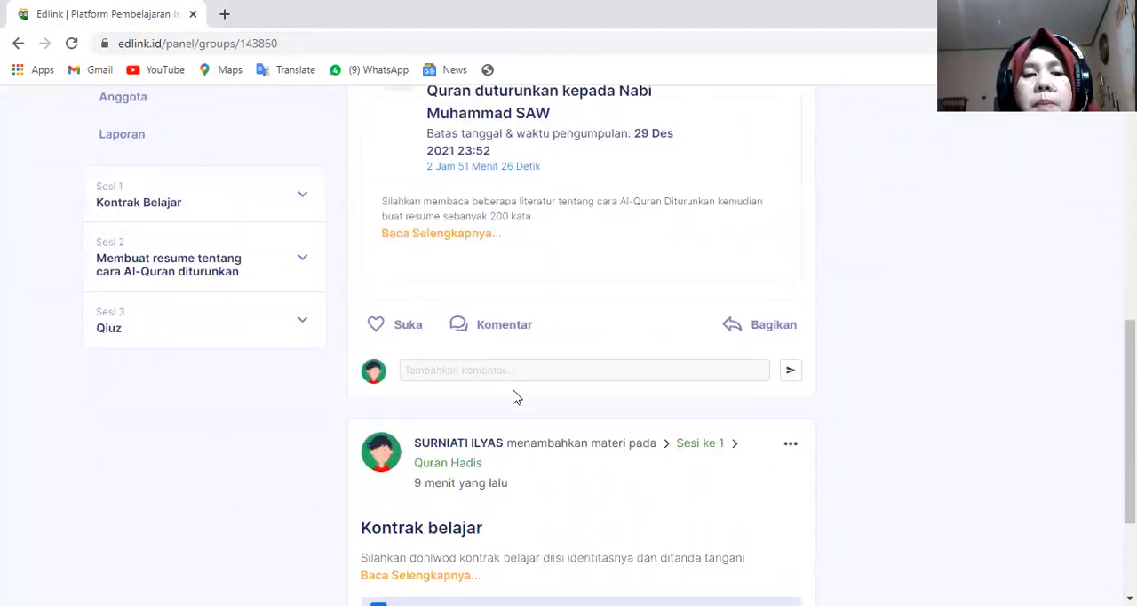
scroll(515, 395, up, 3)
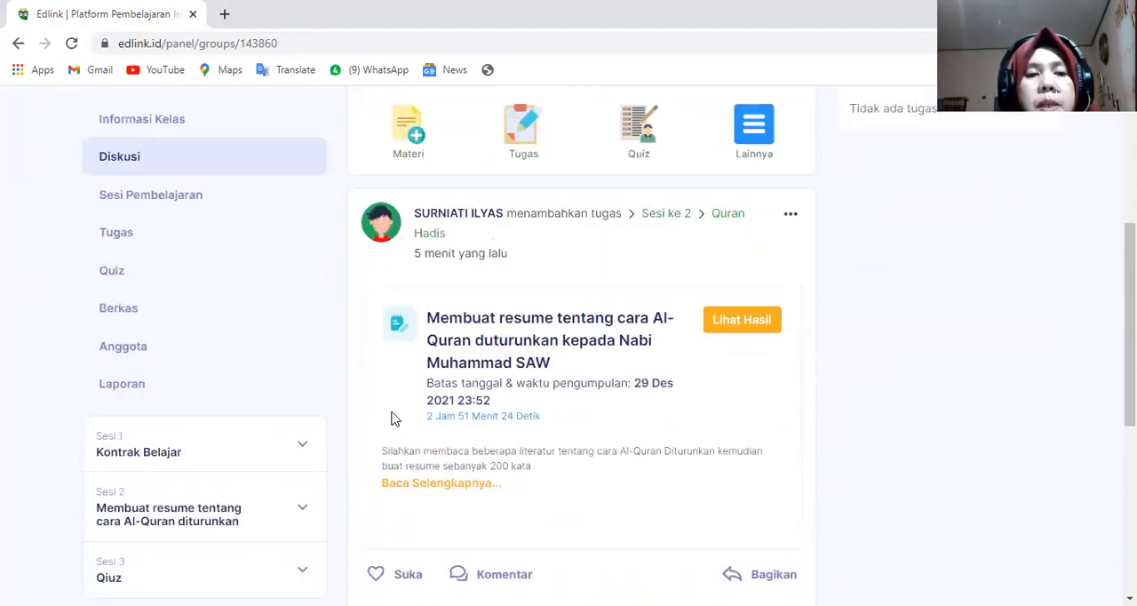
scroll(451, 391, up, 2)
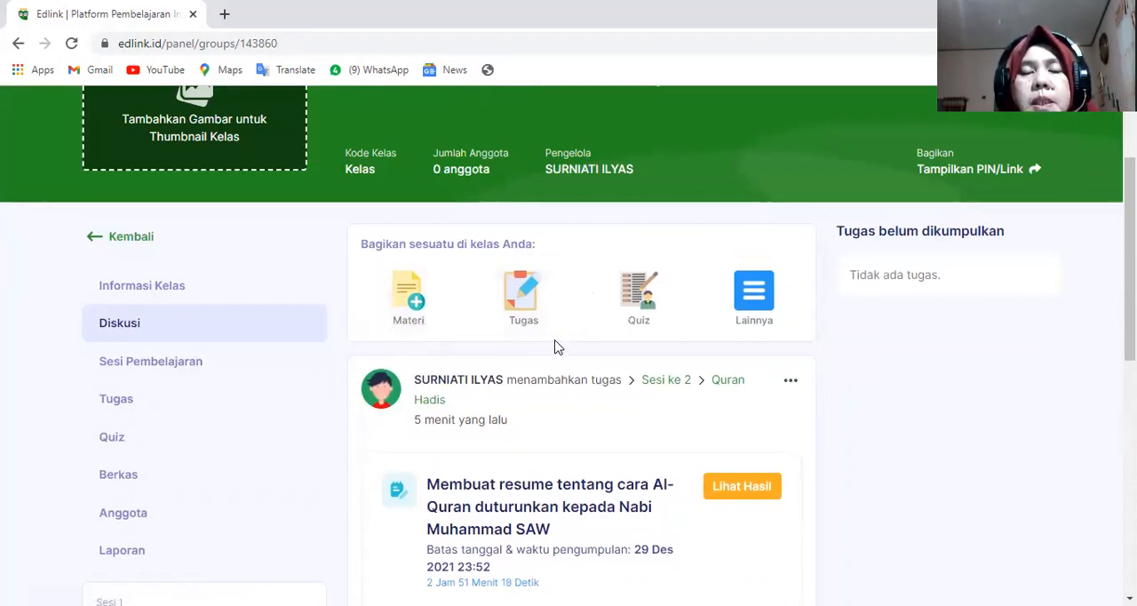
scroll(547, 355, down, 4)
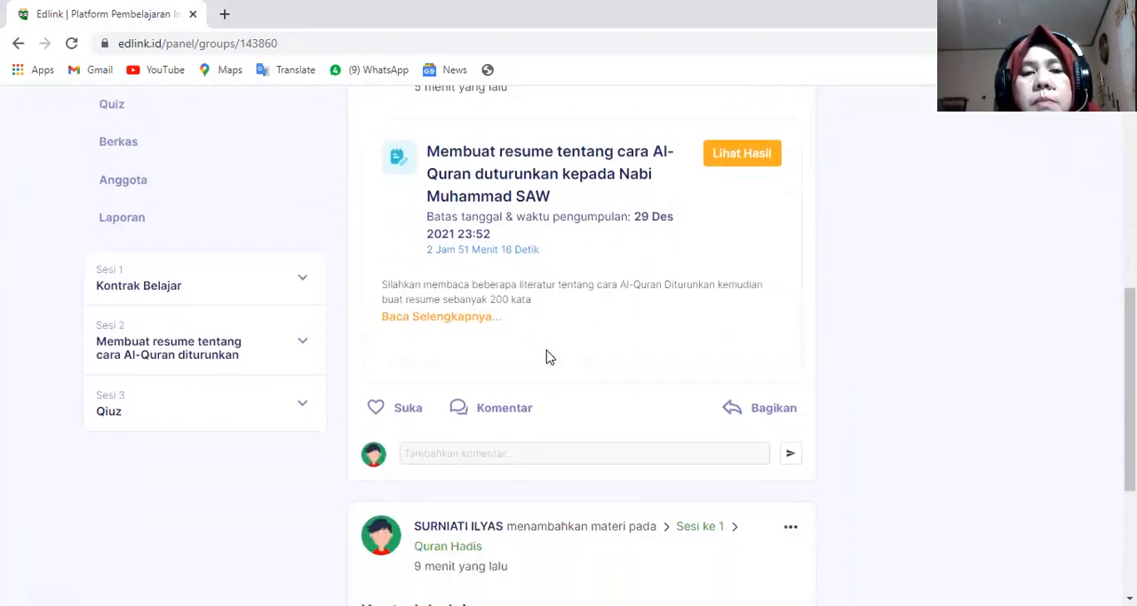
scroll(547, 356, down, 1)
scroll(547, 356, up, 3)
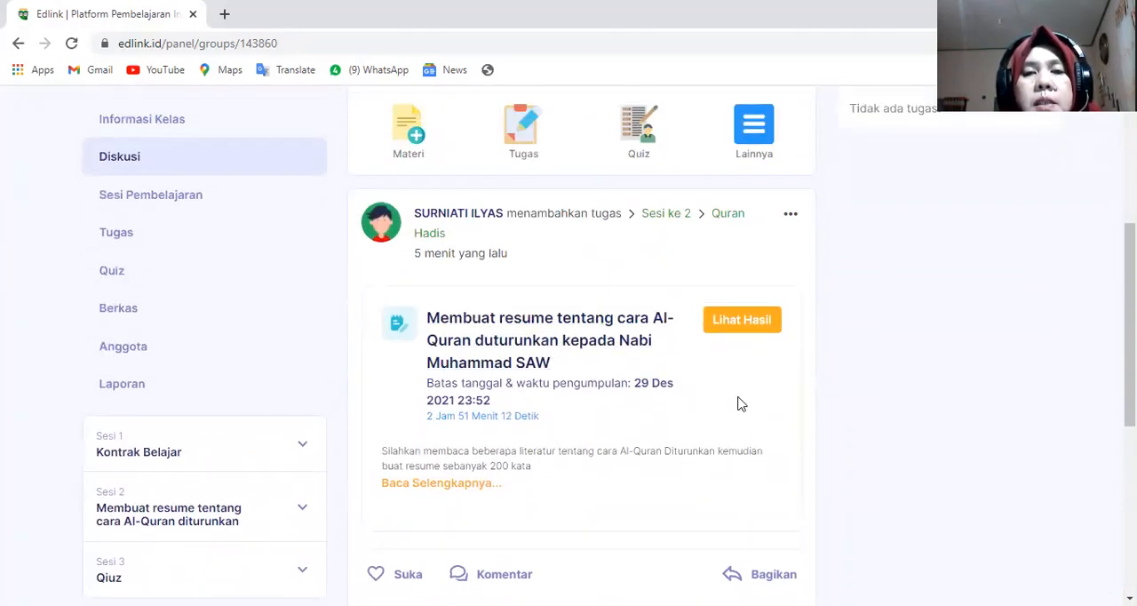
scroll(746, 398, up, 2)
click(791, 380)
scroll(840, 373, up, 1)
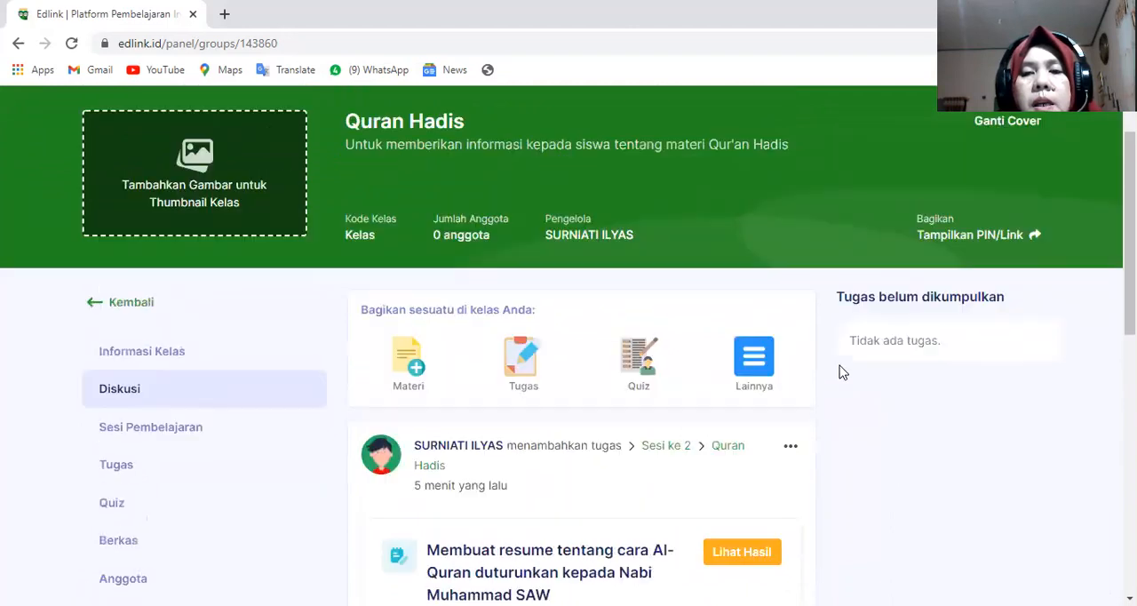